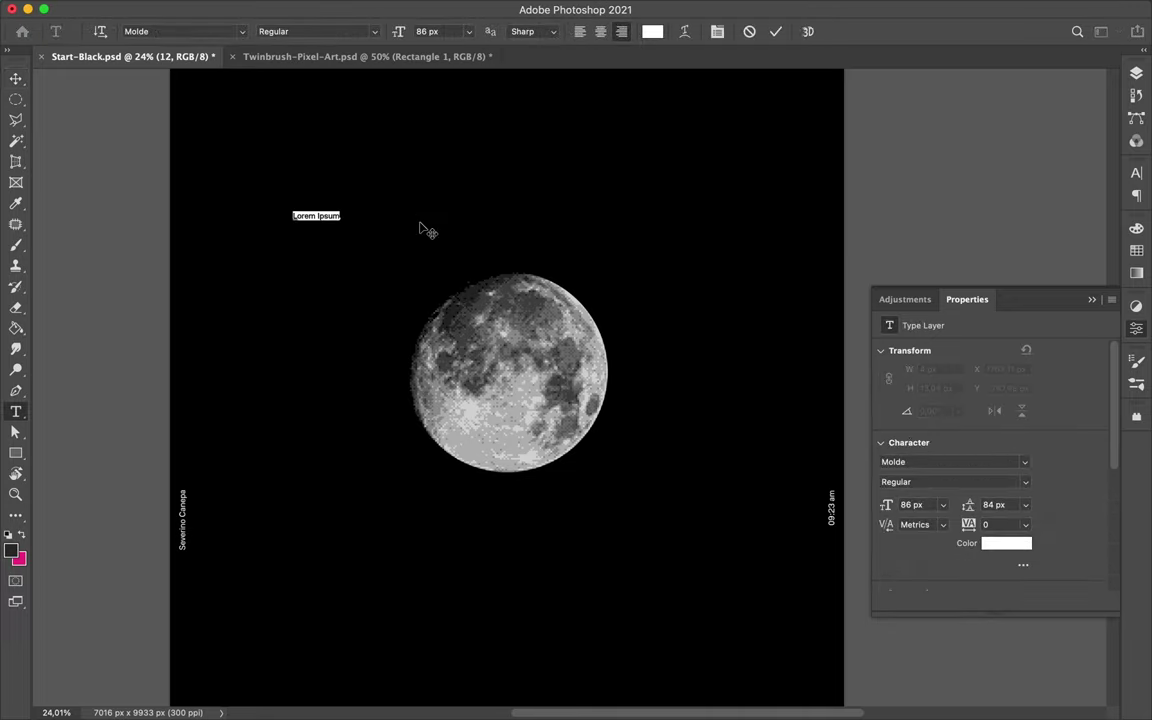
Add the text MOON below PIXEL in the Core Magic Wand1 font
left_click(318, 247)
type("MOON")
key("ctrl+Return")
key("v")
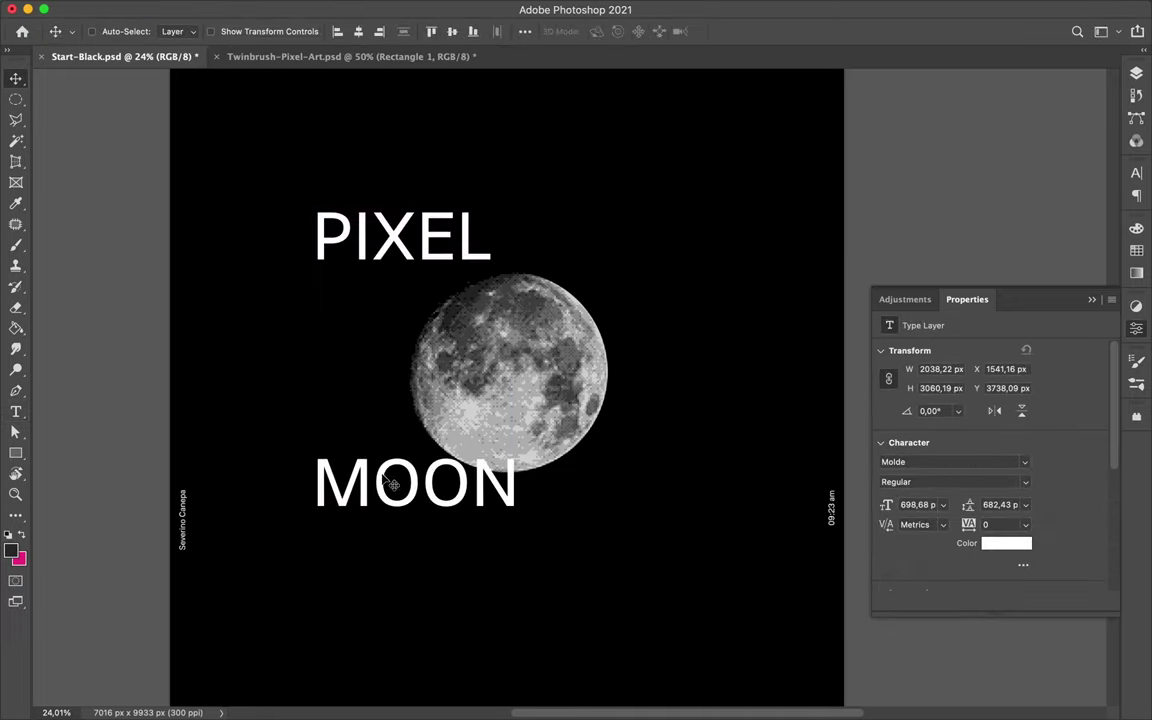
left_click(1136, 173)
left_click(990, 196)
left_click(880, 291)
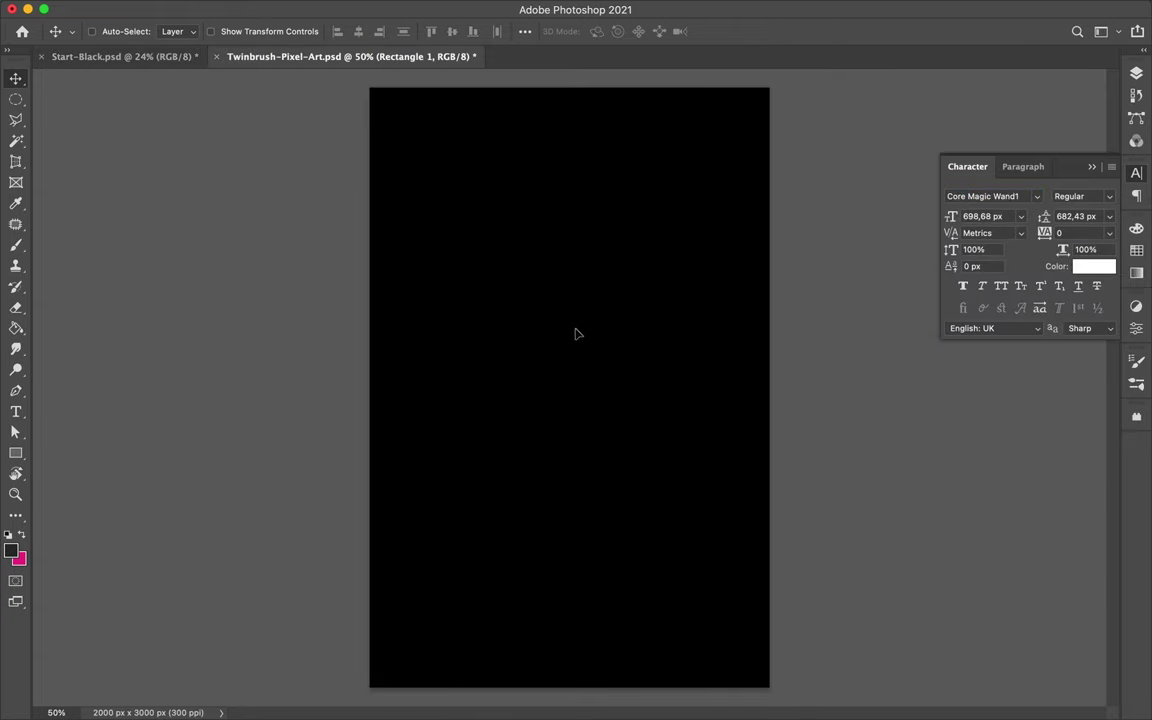
Bring PIXEL and MOON into the Twinbrush document, scale them up and centre MOON on the guide
left_click_drag(797, 300, 573, 329)
left_click_drag(278, 334, 400, 334)
key("Return")
left_click_drag(686, 512, 669, 512)
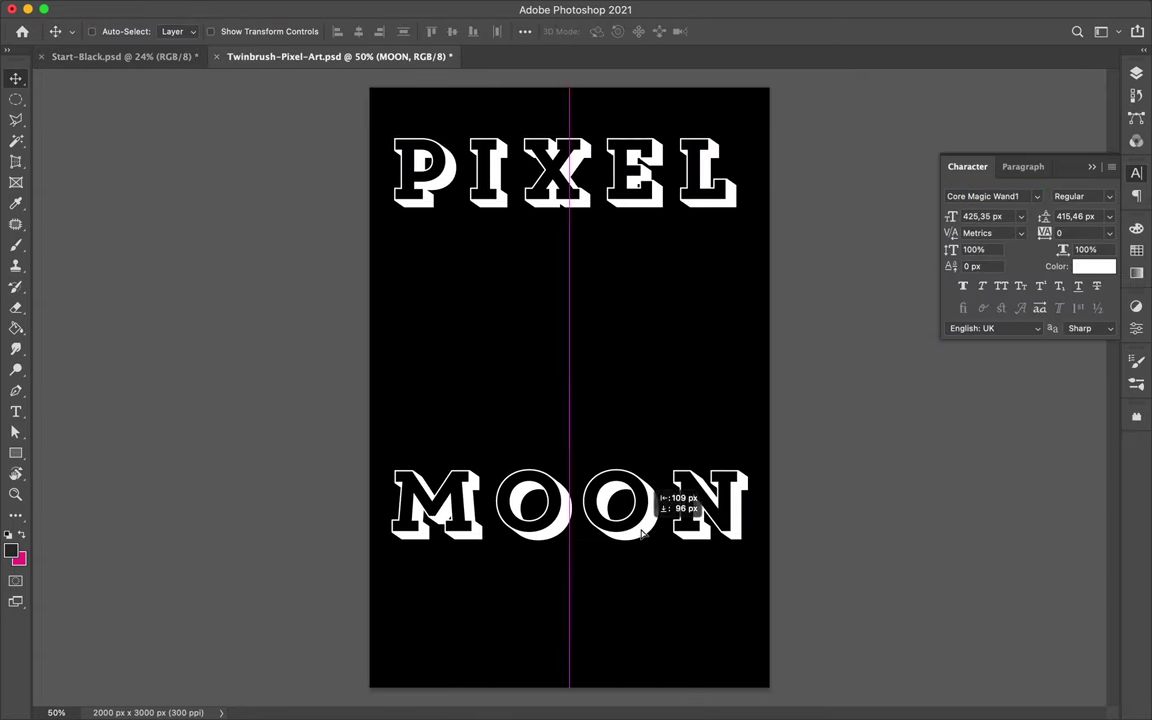
Add the Illustrator battery and crosshair, lower the battery, and merge all layers into one smart object
mouse_move(576, 718)
left_click(514, 694)
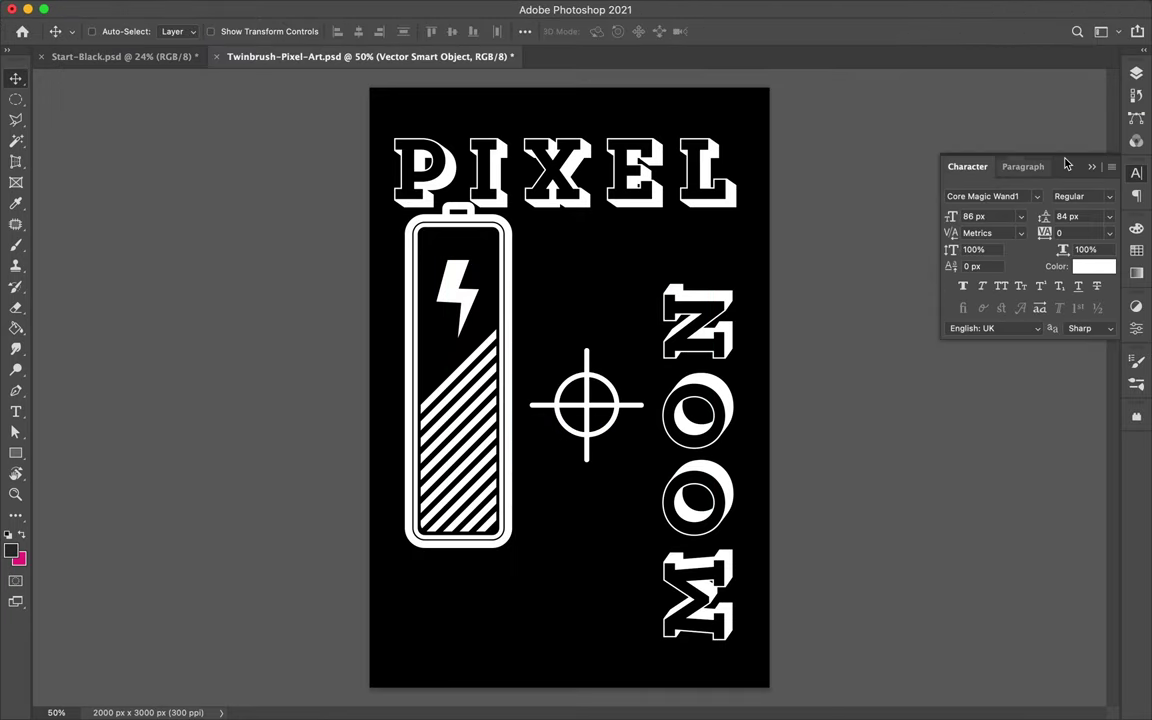
left_click_drag(447, 427, 447, 477)
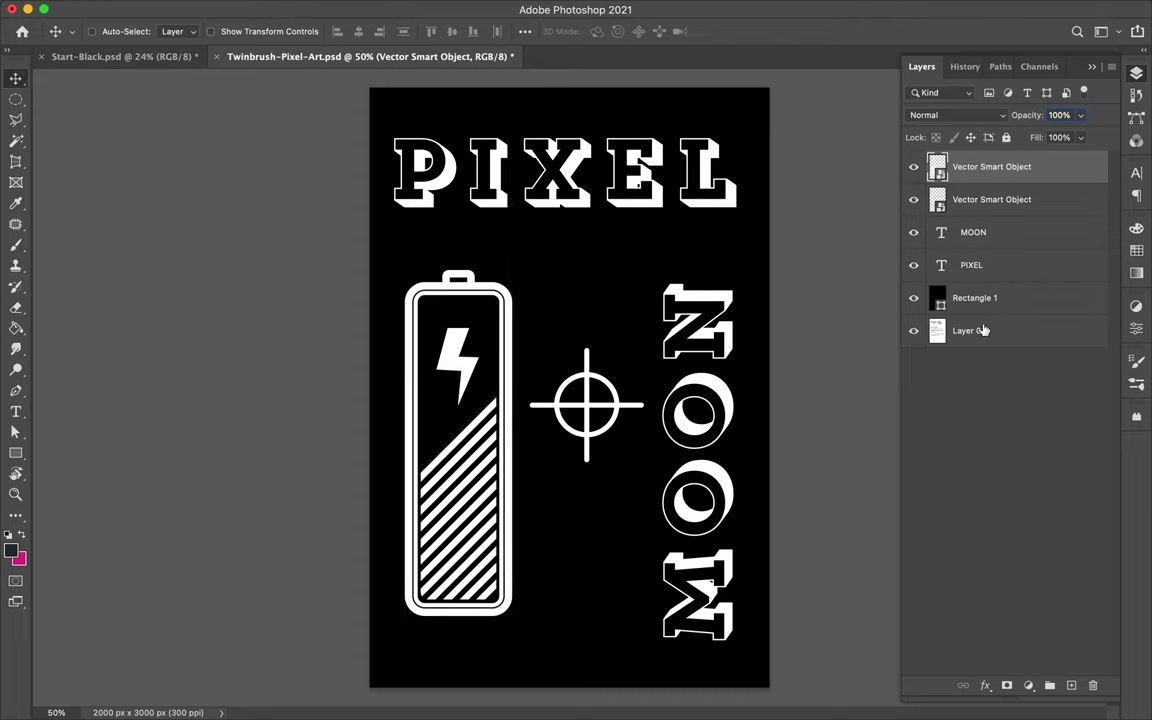
left_click(985, 330, "shift")
key("super+e")
left_click(126, 9)
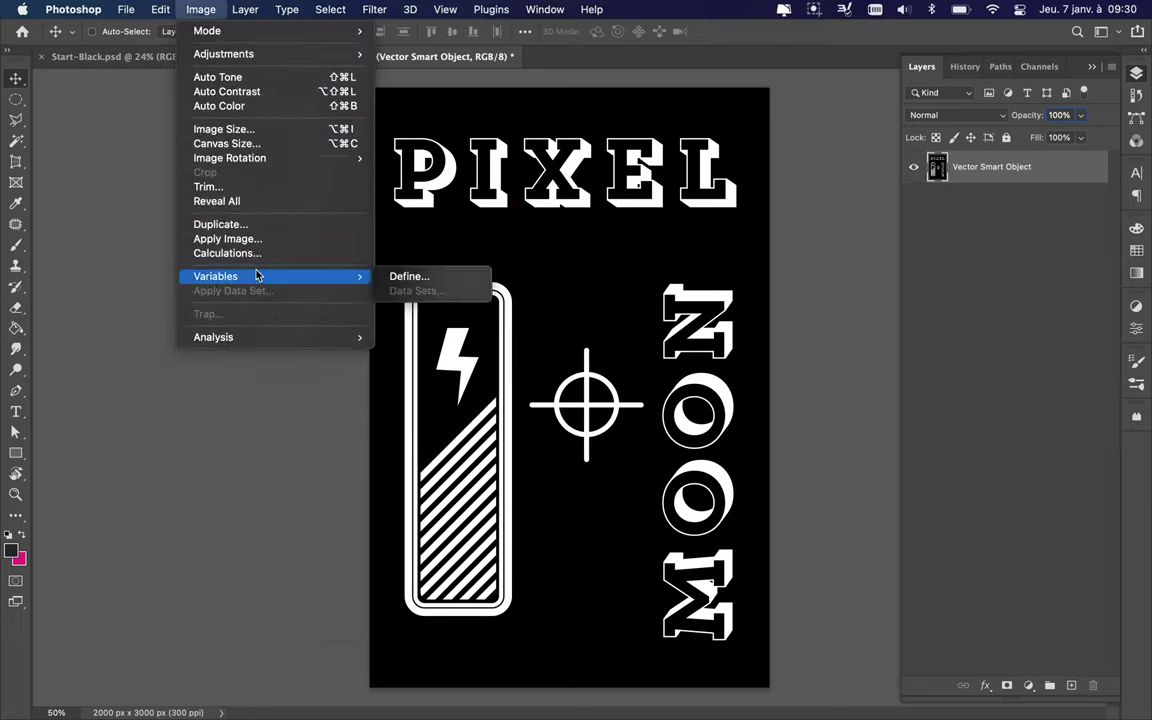
left_click(330, 600)
Flatten the artwork to a single layer and show the Actions panel
left_click(1097, 166)
left_click(1136, 363)
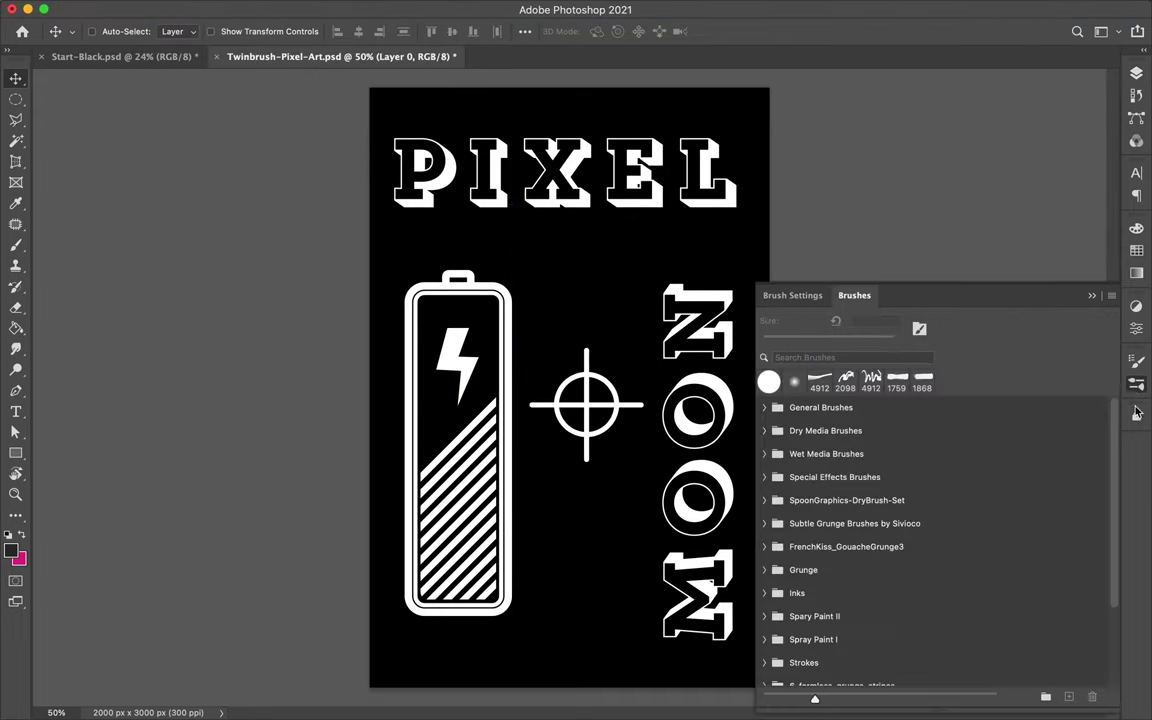
left_click(374, 9)
left_click(560, 120)
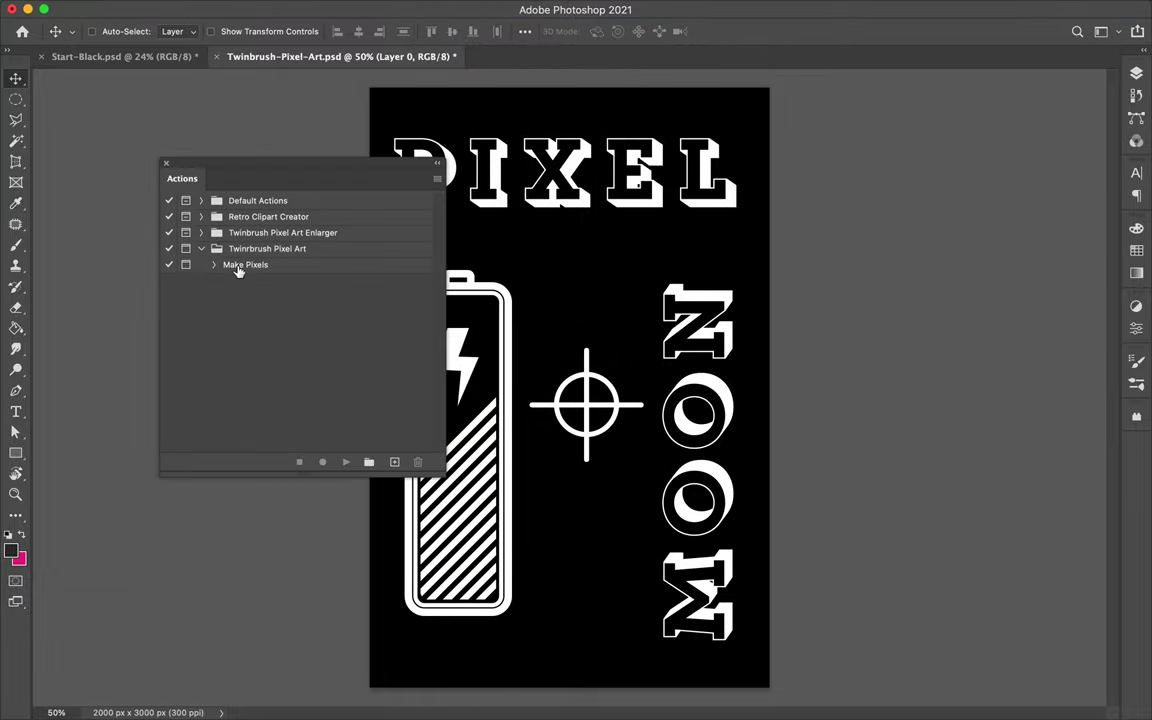
Play Twinbrush Pixel Art > Make Pixels, accepting the mosaic and other dialogs
left_click(258, 265)
left_click(345, 461)
left_click(708, 231)
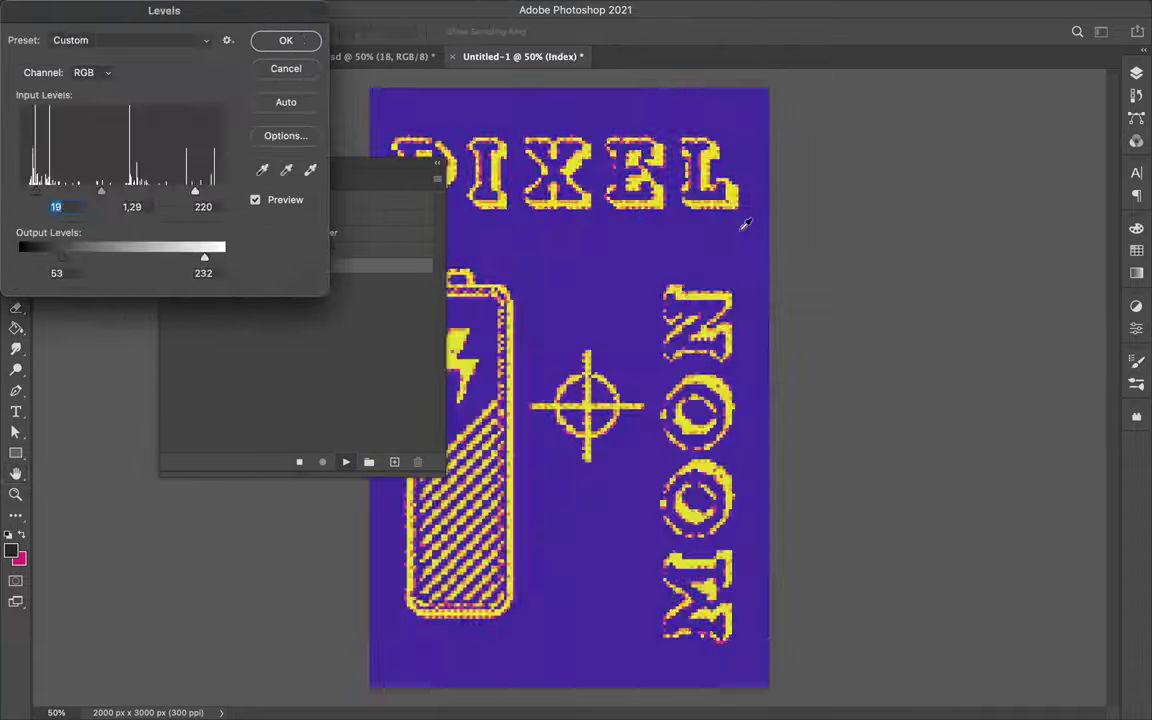
key("Return")
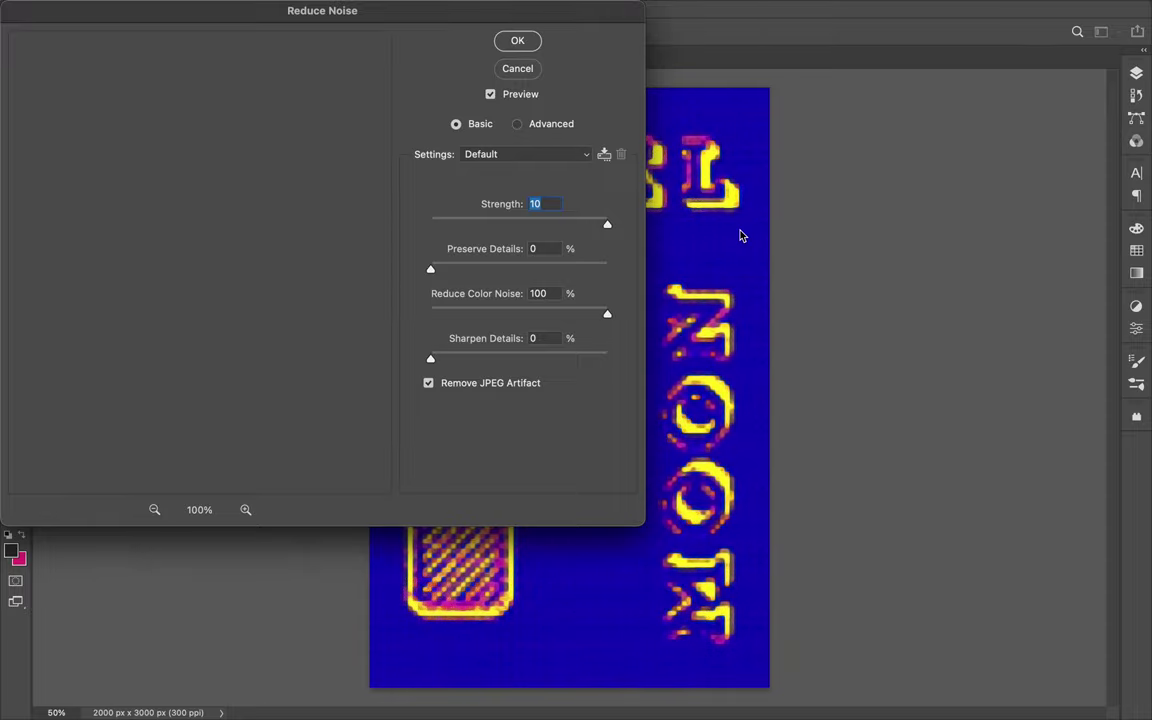
key("Return")
key("Return")
key("Return")
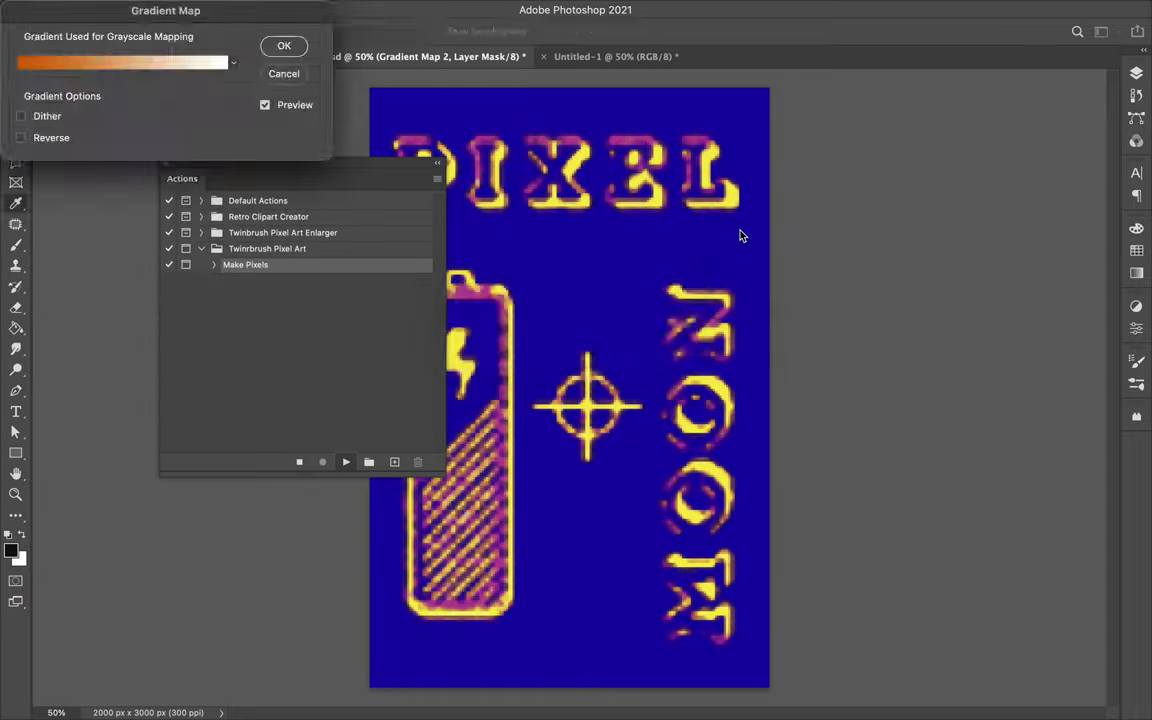
key("Return")
key("Return")
key("Return")
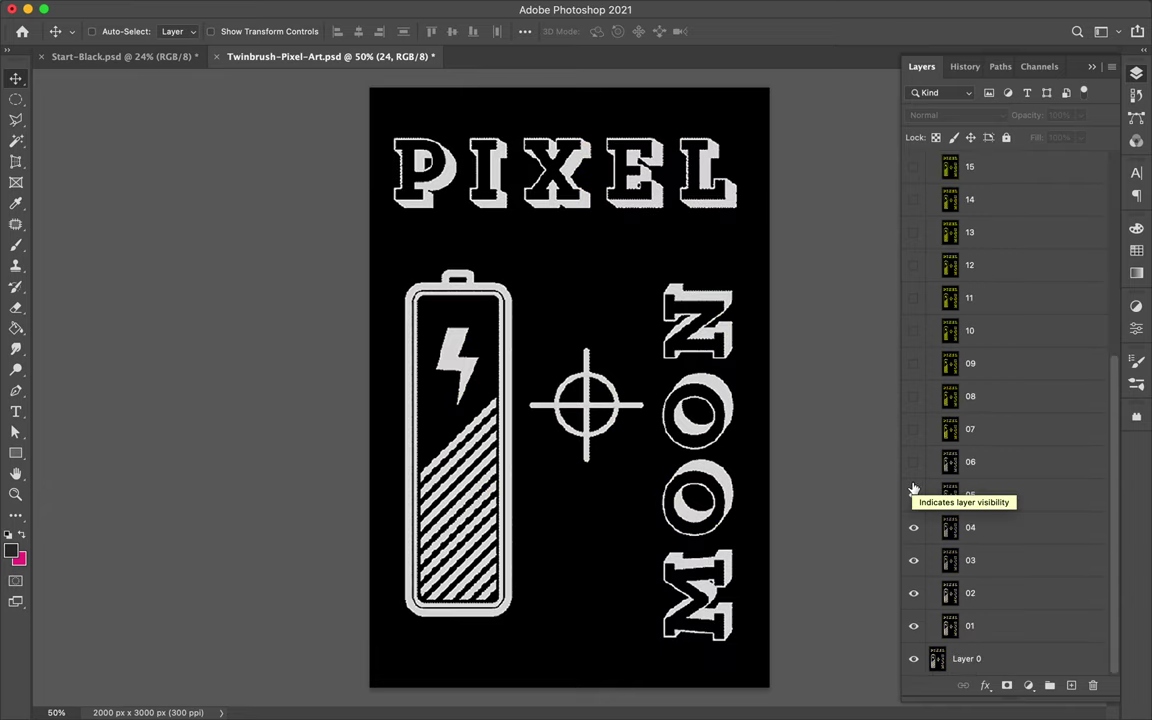
Compare the numbered pixel versions and select pixelated layer 16
left_click_drag(913, 489, 913, 413)
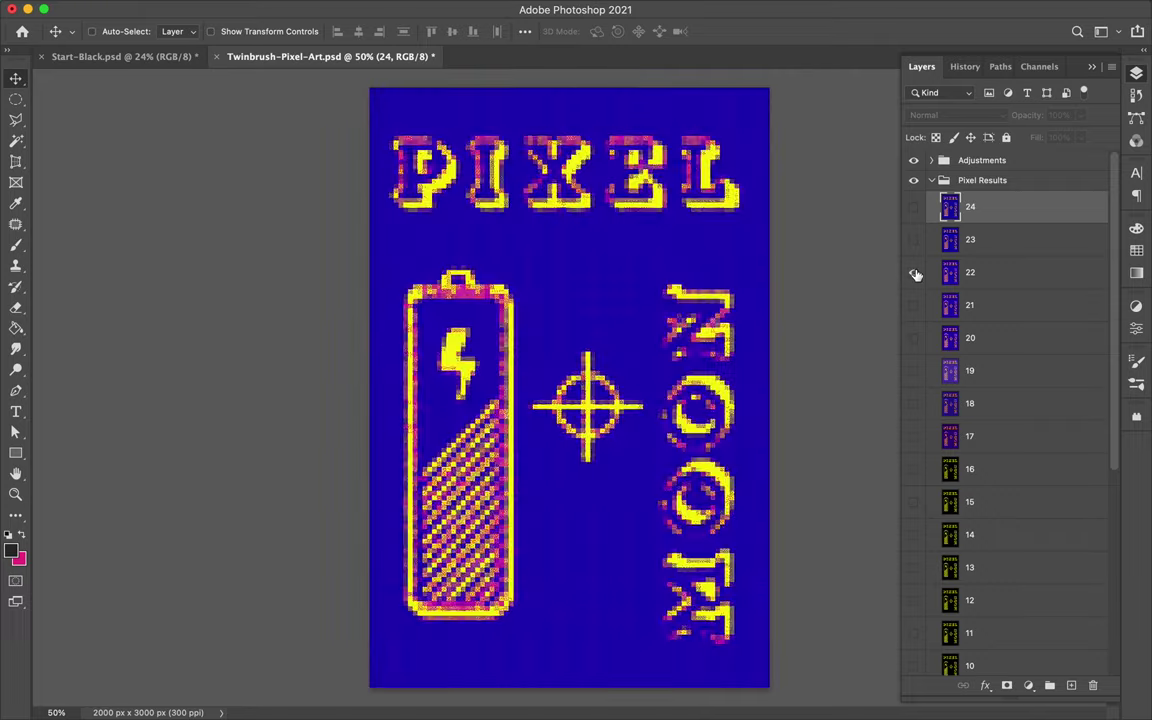
left_click(914, 273)
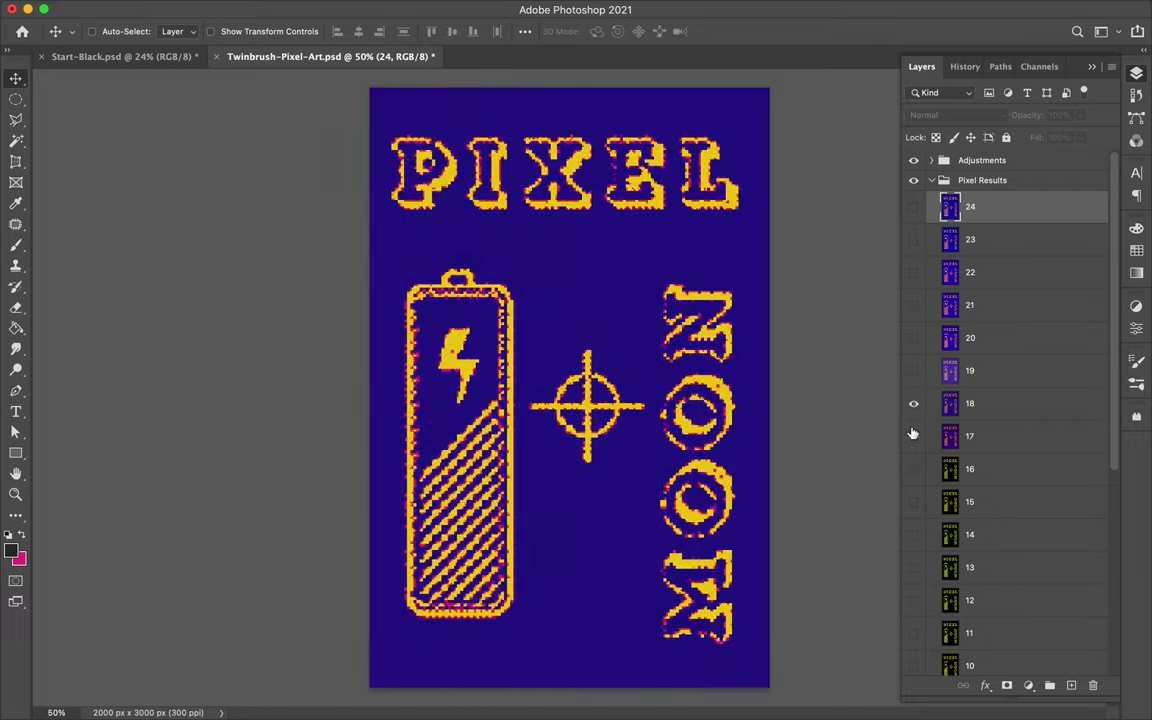
left_click_drag(918, 321, 913, 468)
left_click(995, 477)
Add a slightly darkened Hue/Saturation adjustment, then a Black & White adjustment, above layer 16
left_click(1028, 685)
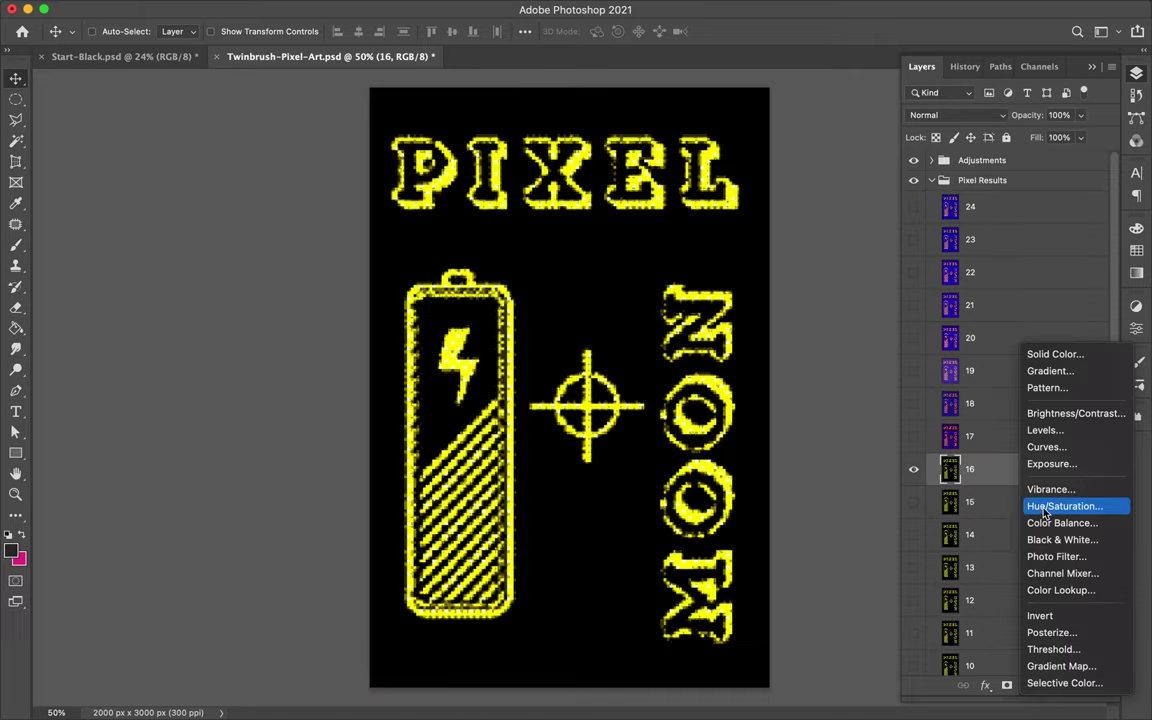
left_click(1064, 506)
left_click_drag(989, 470, 990, 470)
key("F7")
left_click(1026, 463)
left_click(1030, 688)
left_click(1039, 537)
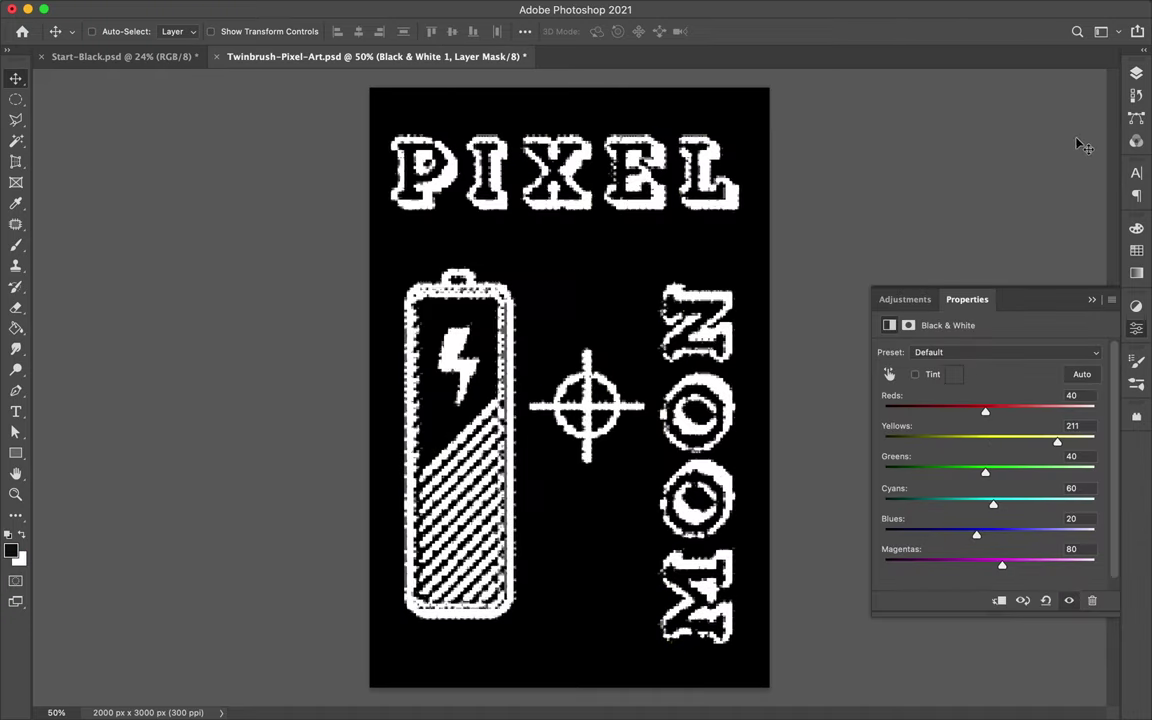
Marquee-select the pixel artwork and hide the black background Layer 0
key("F7")
key("shift+m")
left_click_drag(388, 244, 537, 624)
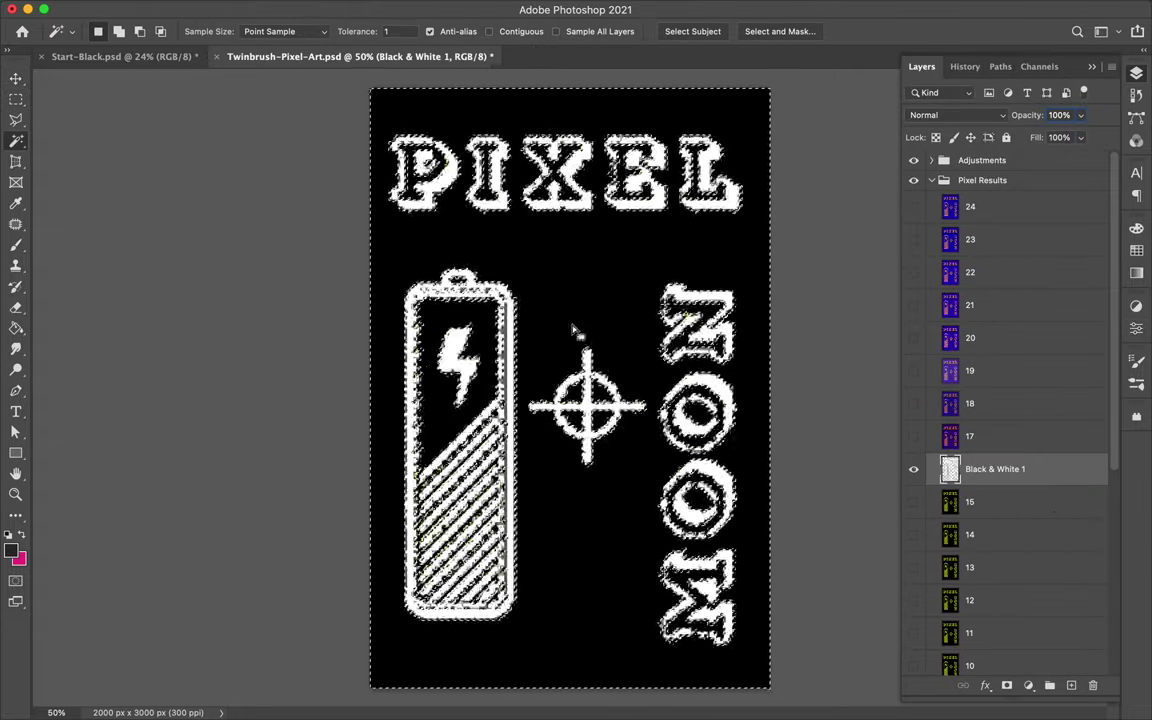
scroll(1010, 450, "down", 5)
left_click(913, 658)
scroll(378, 268, "up", 3)
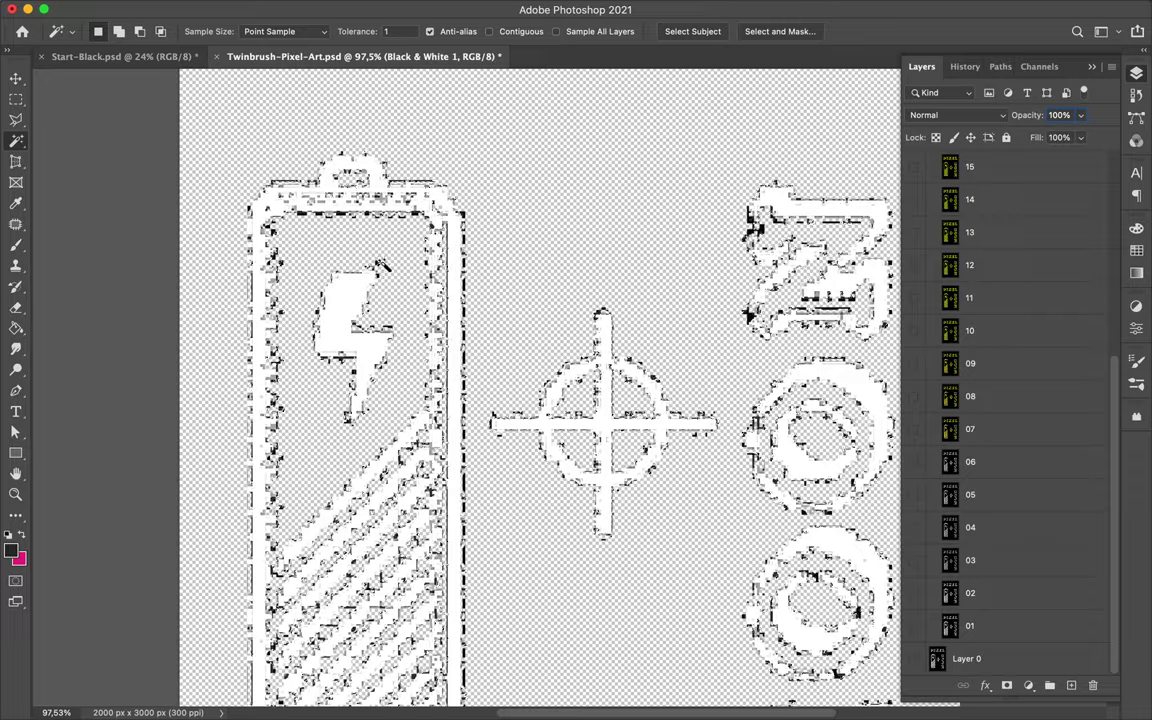
scroll(450, 296, "up", 3)
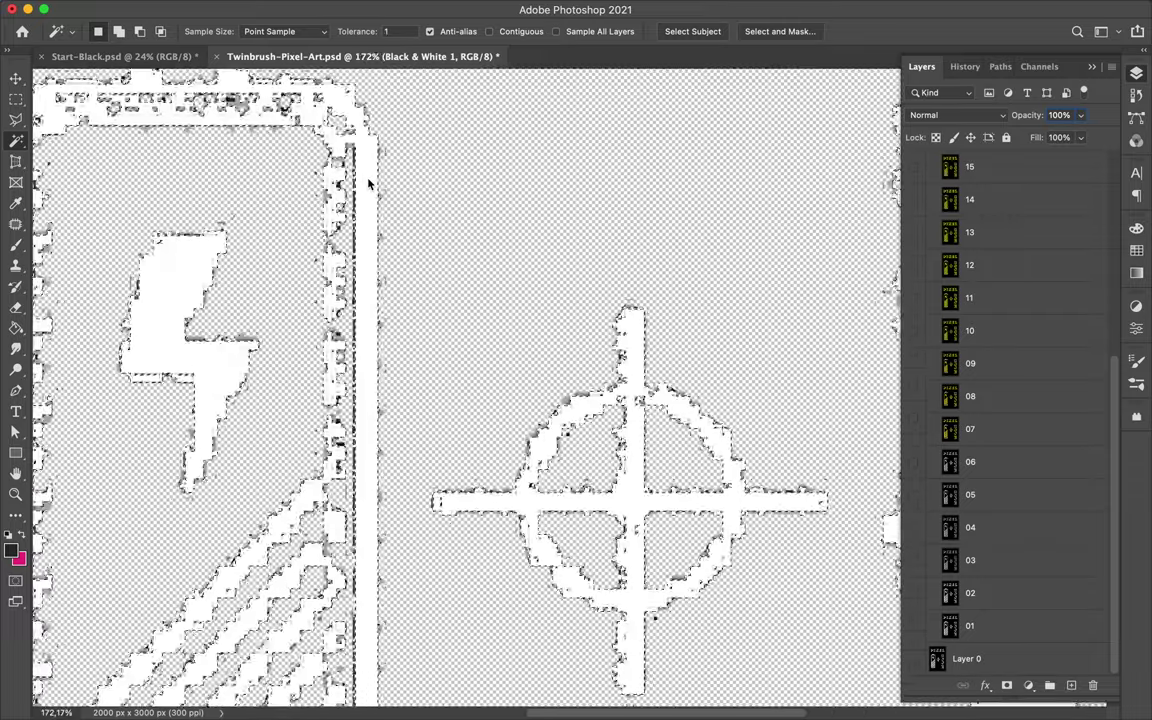
scroll(368, 183, "down", 3)
Move the pixel artwork into the Start-Black poster, right of the moon
key("v")
mouse_move(473, 278)
left_mouse_down()
mouse_move(497, 312)
mouse_move(597, 280)
left_mouse_up()
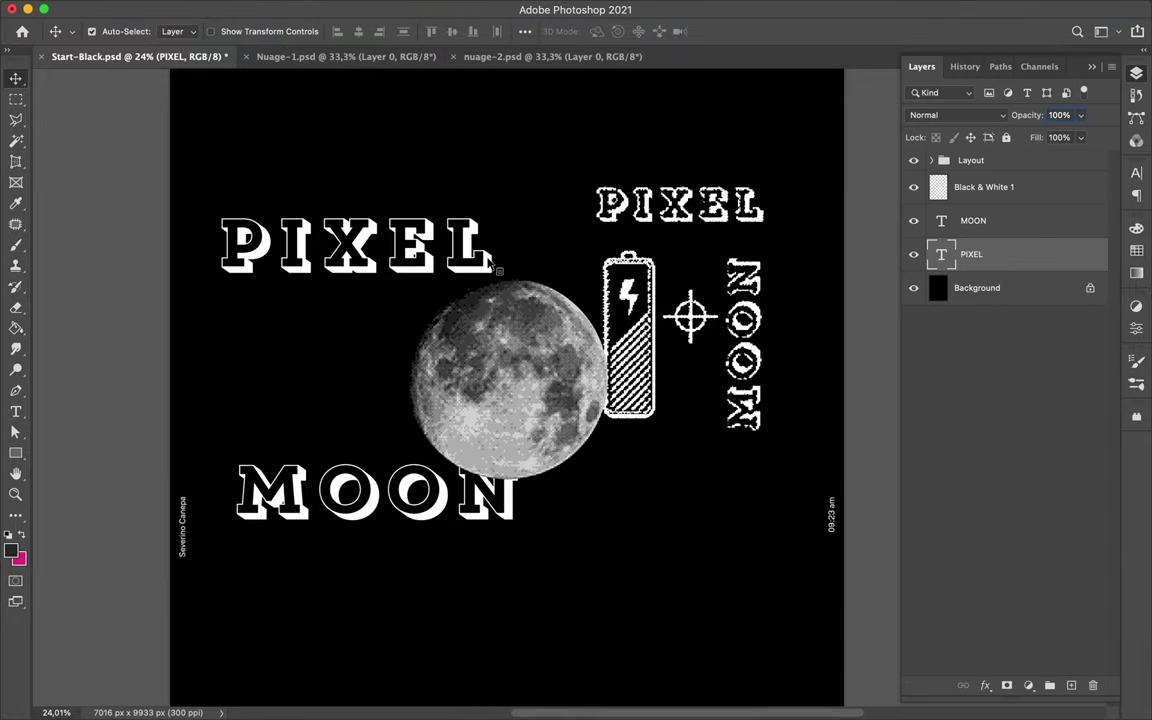
left_click_drag(497, 268, 490, 545)
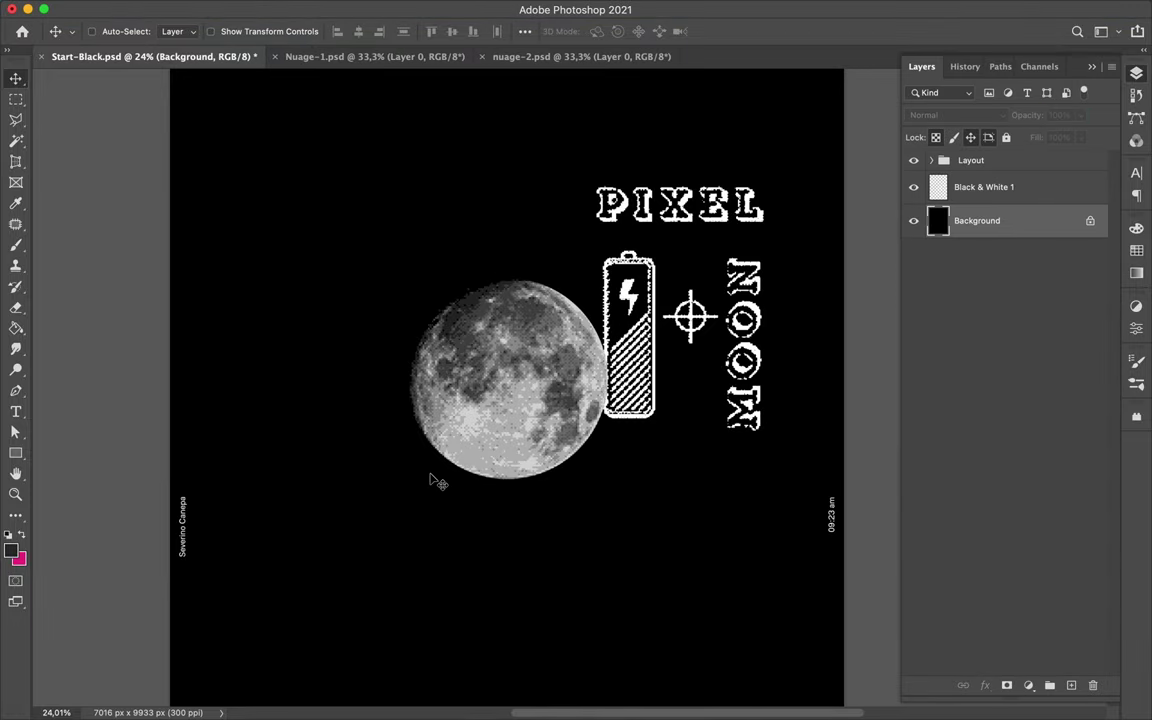
Copy the battery and PIXEL onto their own layers and place PIXEL to the left
left_click(984, 187)
key("super+j")
key("v")
left_click_drag(645, 375, 411, 365)
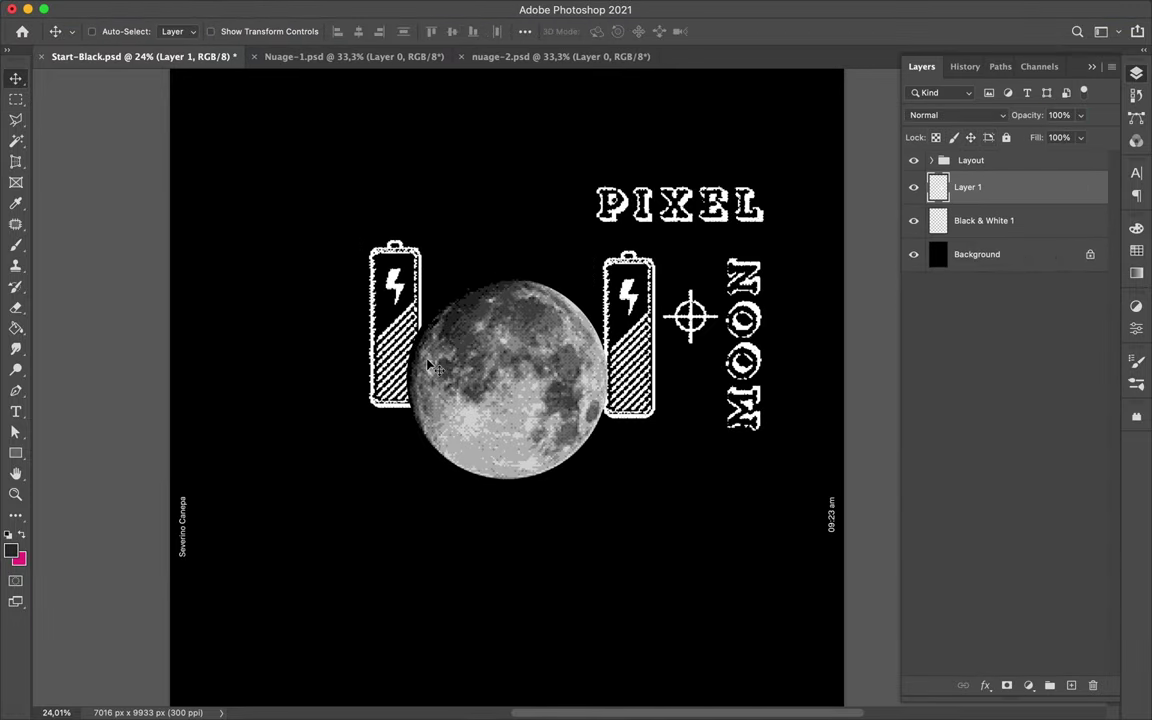
key("super+j")
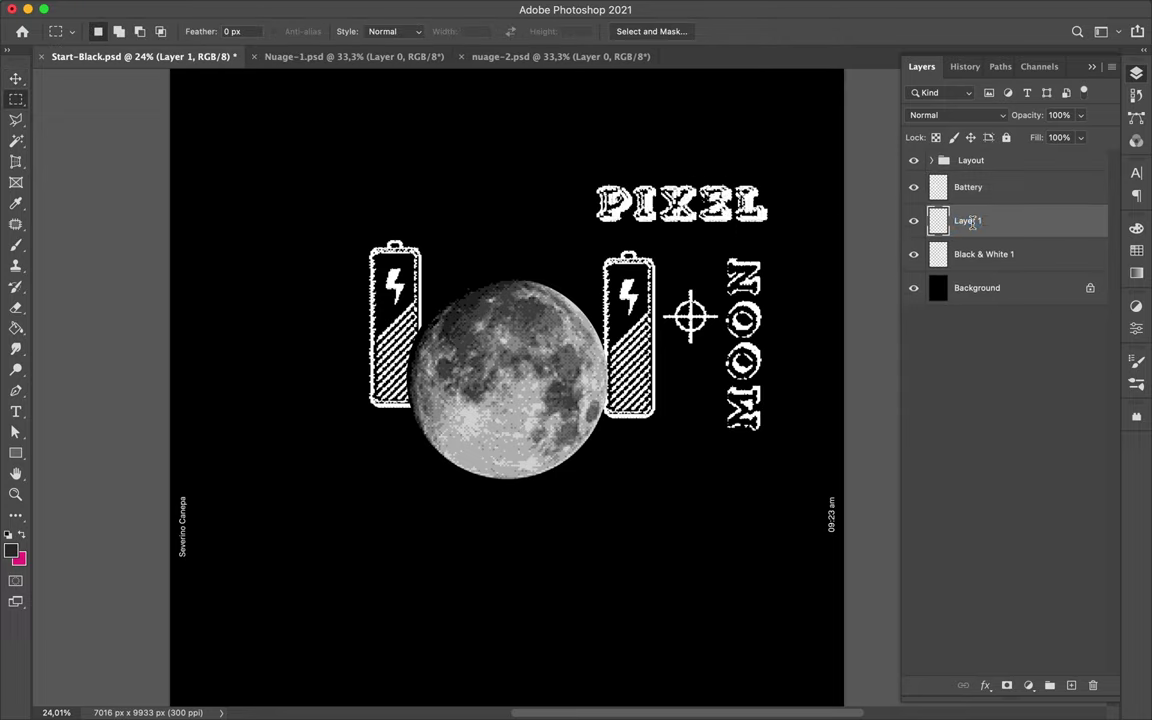
type("Pixel")
key("v")
left_click_drag(935, 222, 733, 270)
Copy MOON to its own layer, move it left, and name it Moon
key("super+j")
key("v")
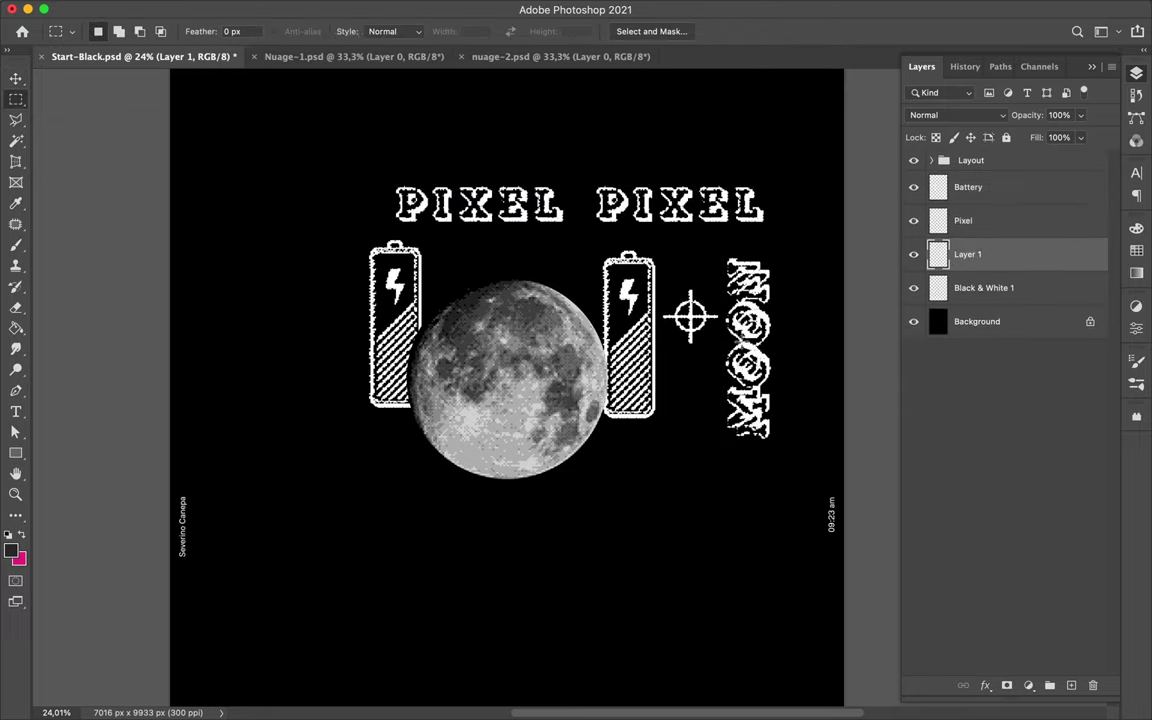
left_click_drag(771, 309, 560, 432)
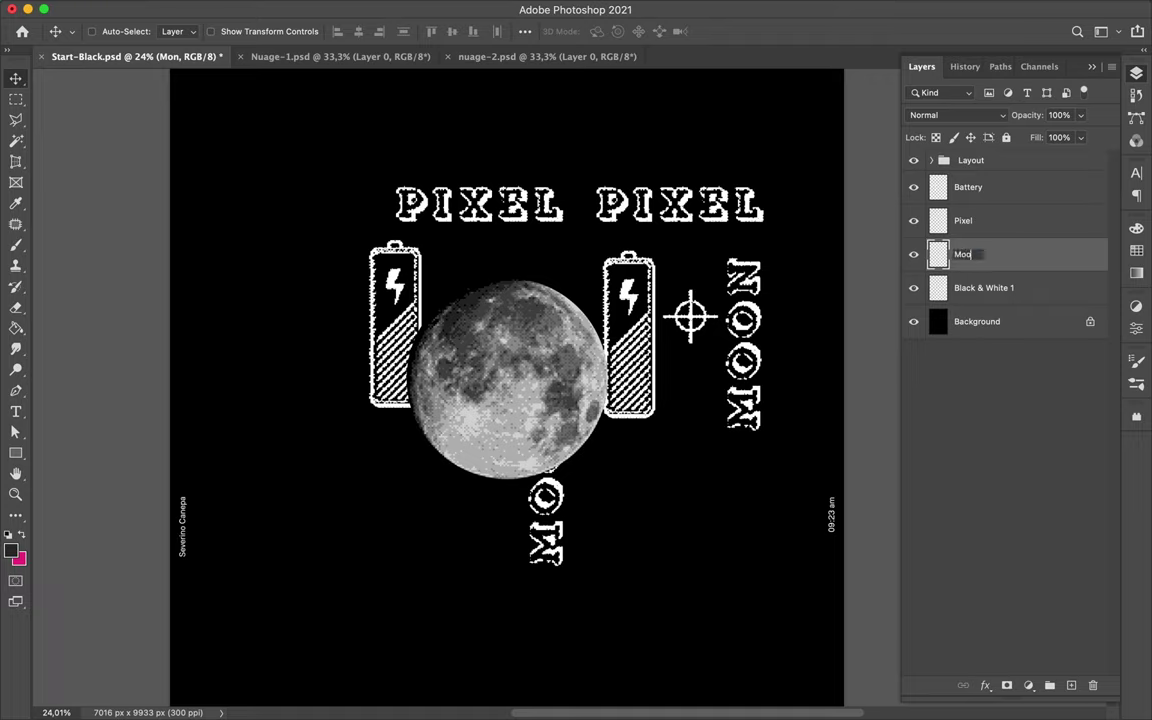
type("on")
key("Return")
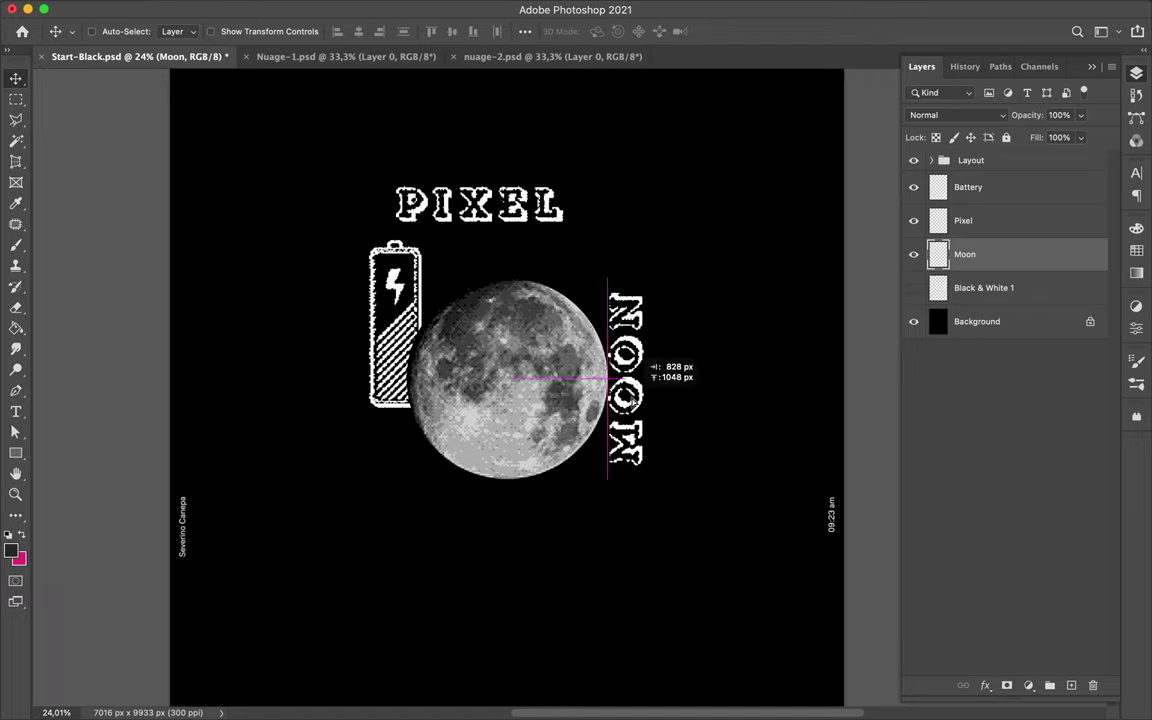
left_click(484, 213, "super")
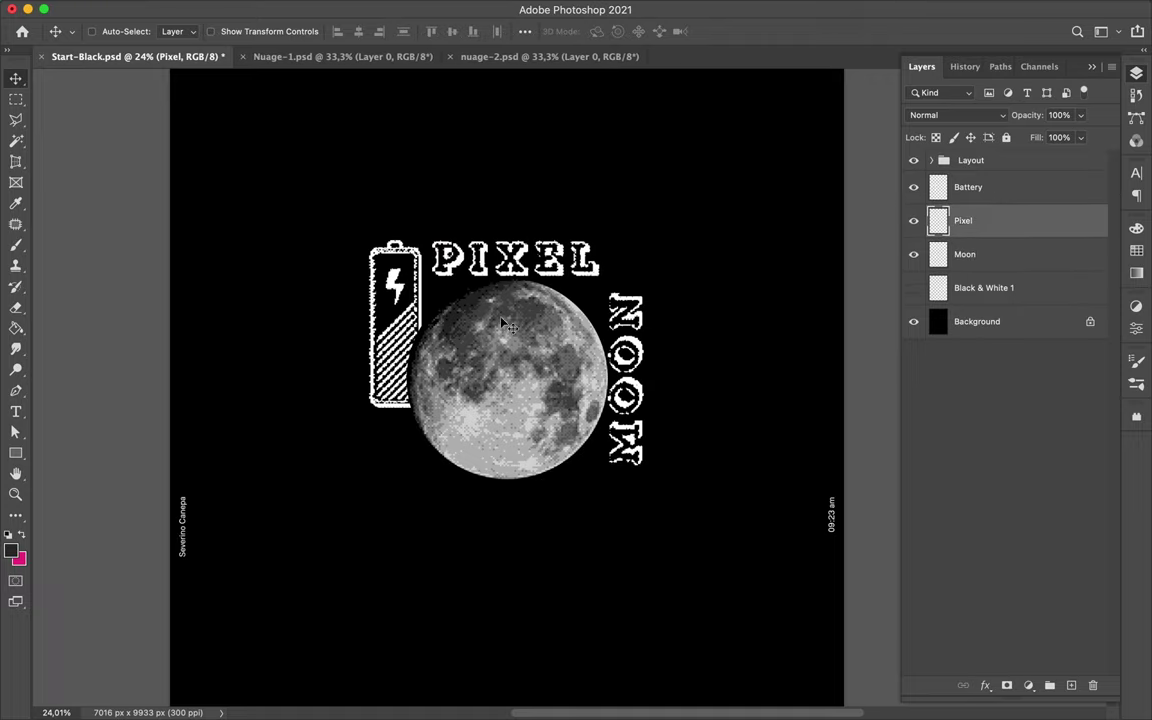
key("Return")
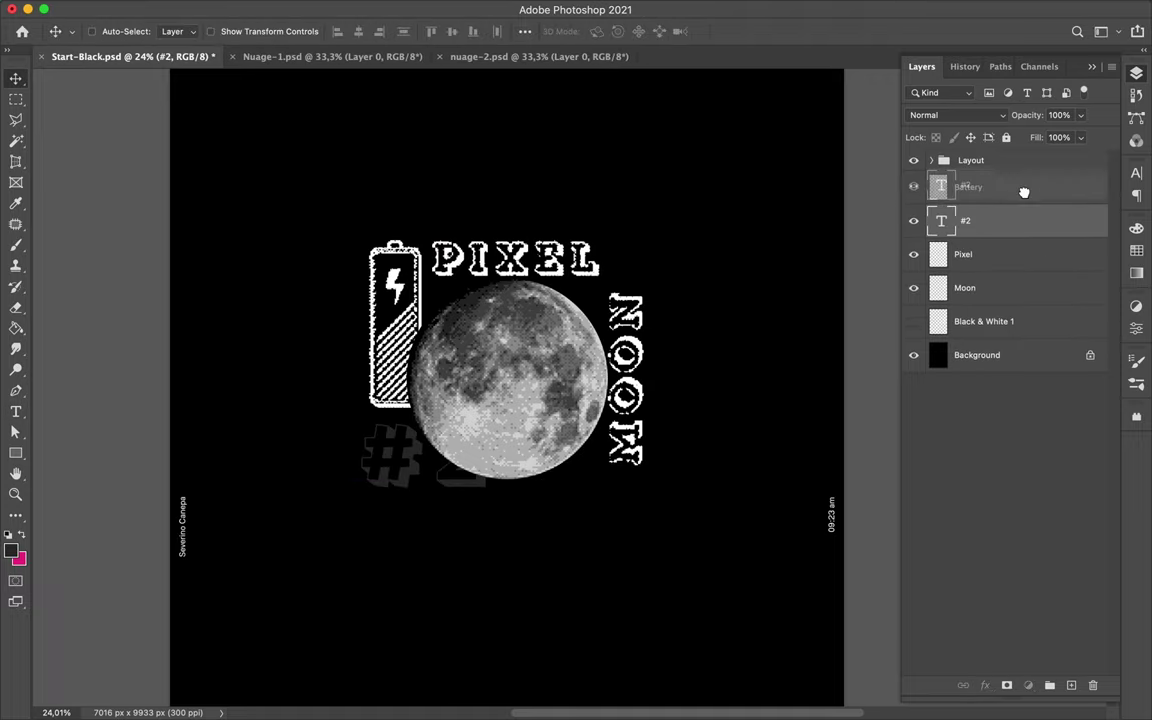
Place the Battery layer beneath #2 and make the #2 text white
left_click_drag(1023, 192, 933, 175)
mouse_move(468, 477)
left_mouse_down()
mouse_move(490, 435)
mouse_move(470, 475)
left_mouse_up()
left_click(965, 187)
left_click(1136, 172)
left_click(1094, 266)
left_click(797, 77)
left_click(378, 10)
Convert #2 to a smart object and apply Mosaic to it twice
left_click(620, 418)
left_click(560, 283)
left_click(210, 40)
left_click(378, 10)
left_click(210, 40)
left_click(1136, 72)
Merge a duplicate of #2, pixelate PIXEL further, and duplicate layer 12
key("ctrl+j")
key("ctrl+j")
key("ctrl+e")
key("ctrl+e")
left_click(963, 288)
key("ctrl+f")
left_click_drag(938, 221, 940, 258)
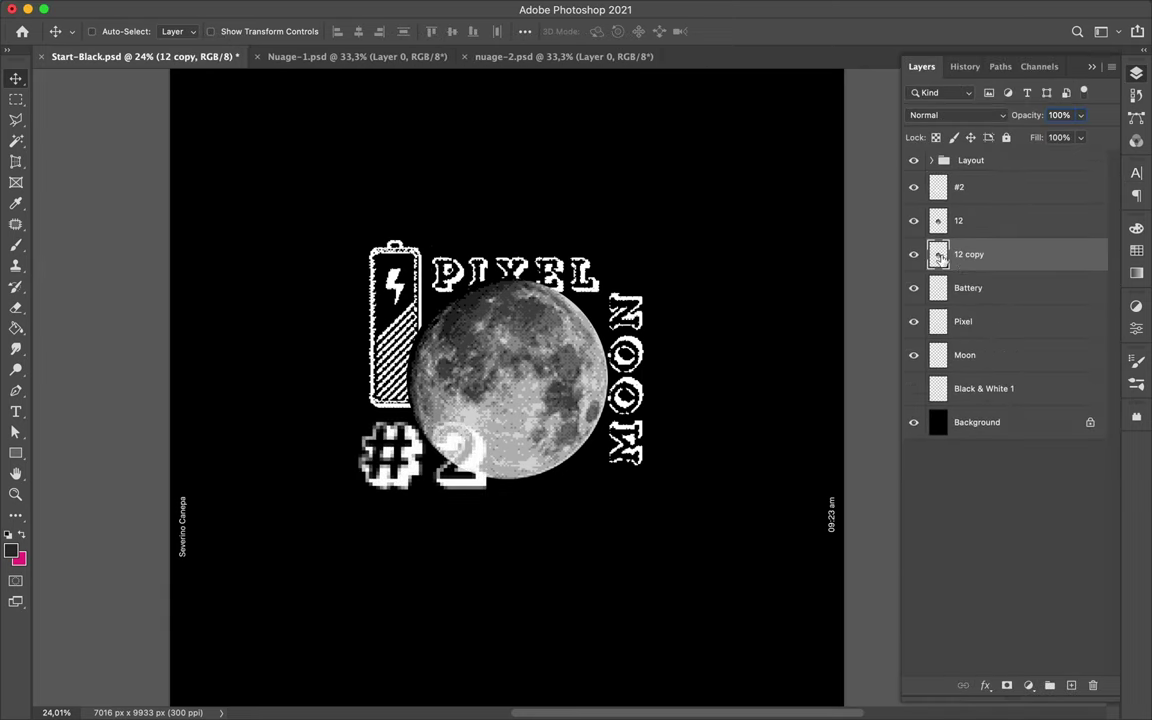
key("ctrl+e")
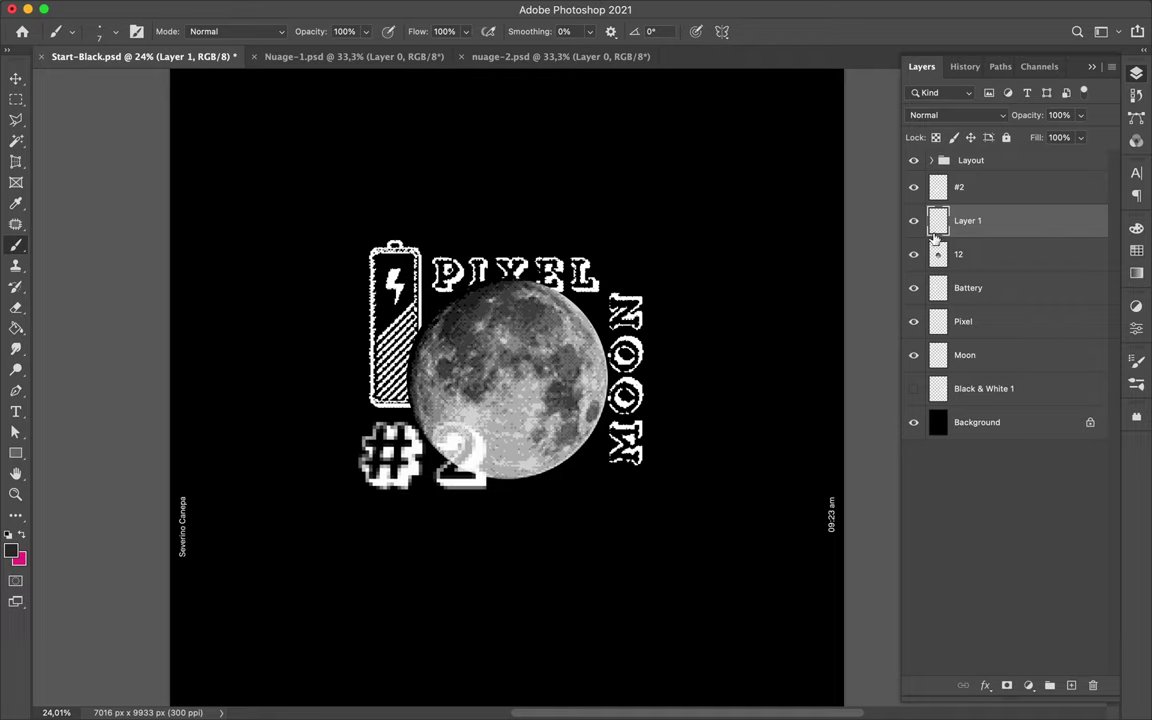
Fill the circular selection black with a 5000 px brush
right_click(460, 215)
left_click(450, 392)
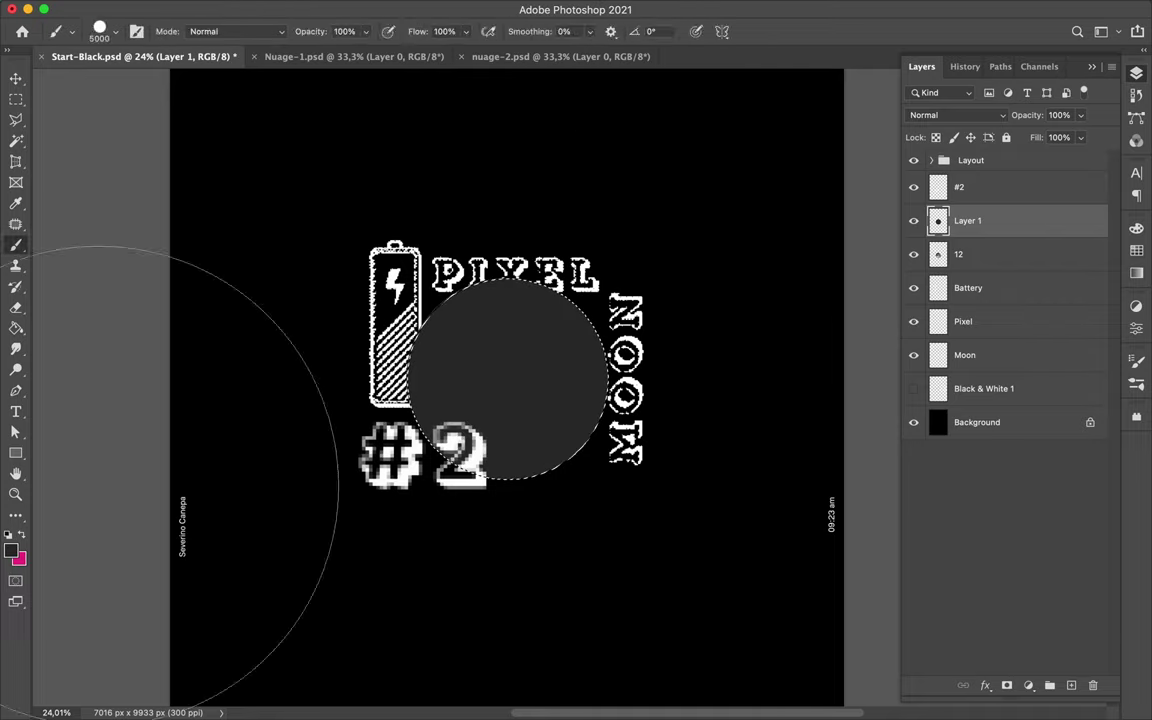
left_click(553, 334)
key("v")
Apply a 94,2-pixel Gaussian Blur, then Mosaic, to the black shadow
left_click(374, 9)
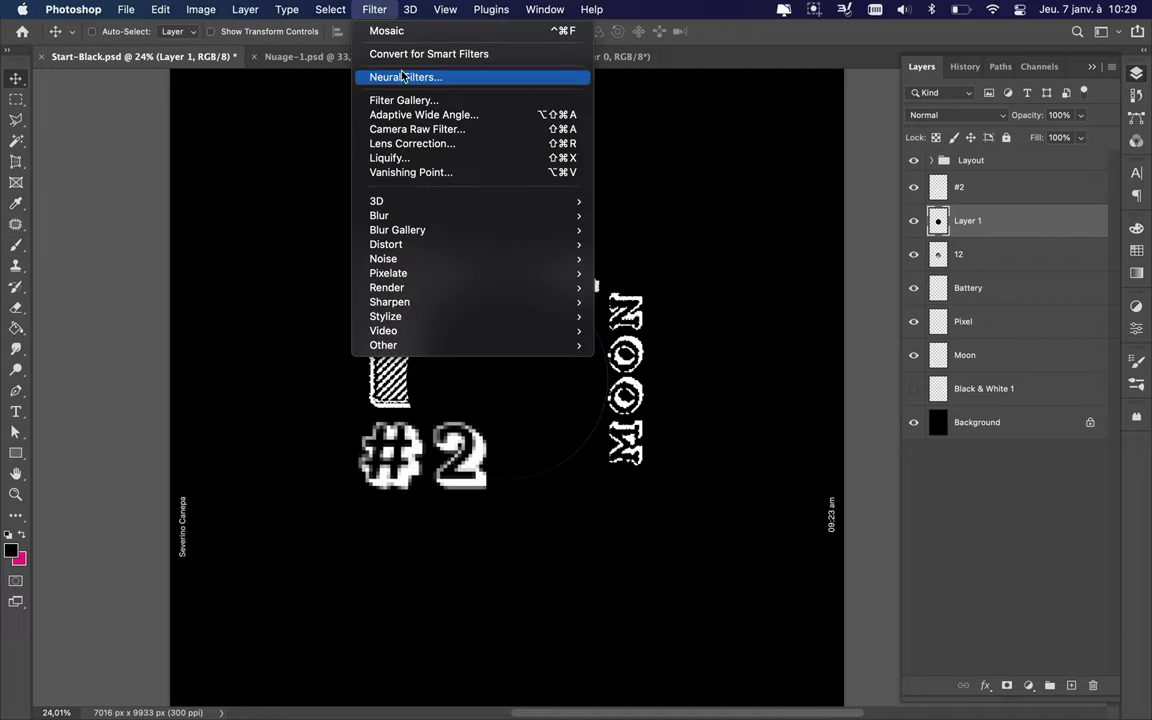
left_click(660, 270)
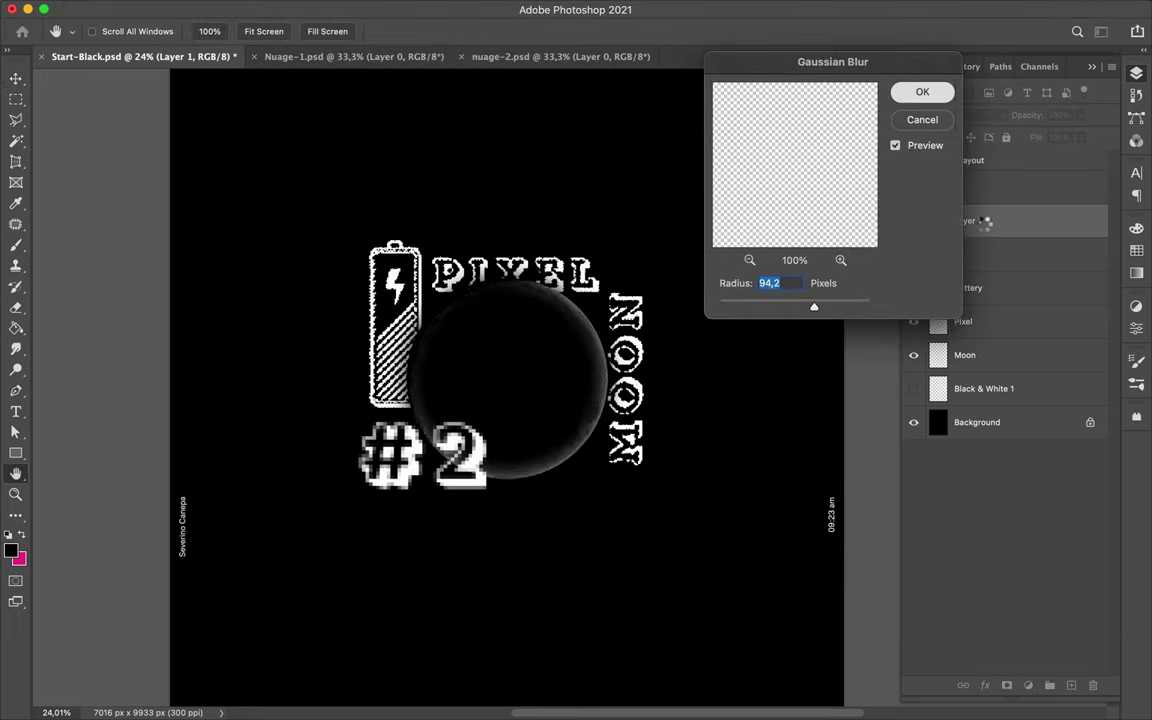
key("Return")
left_click(412, 8)
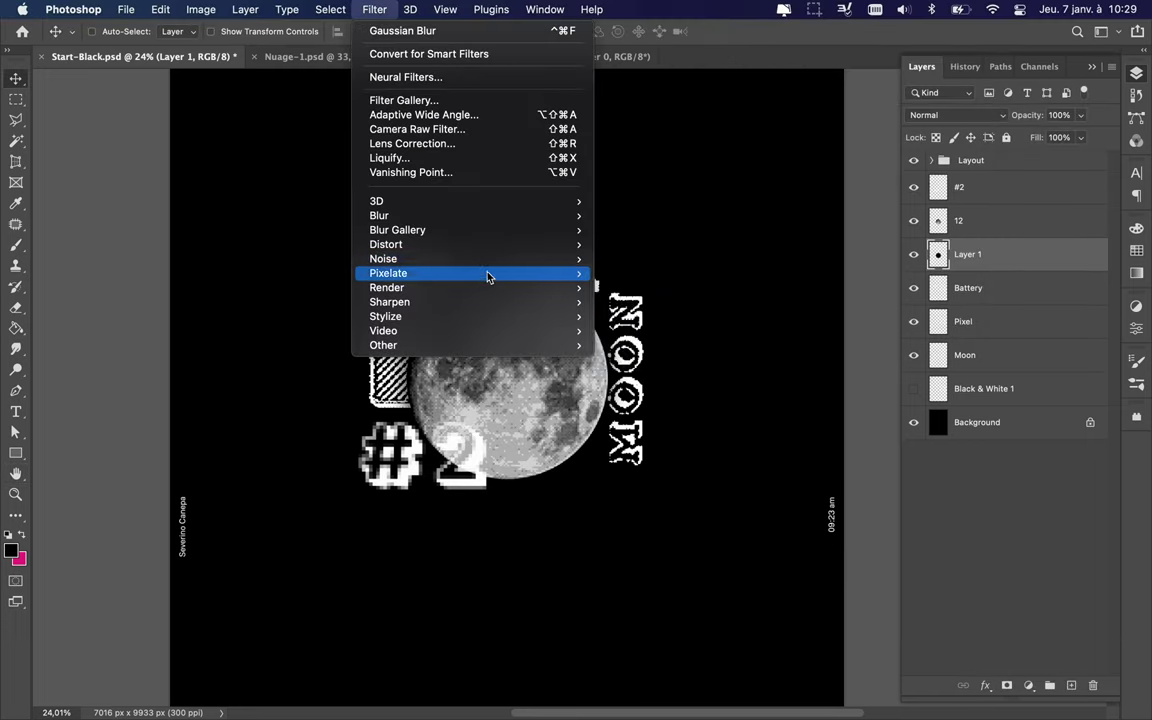
left_click(640, 407)
left_click(210, 41)
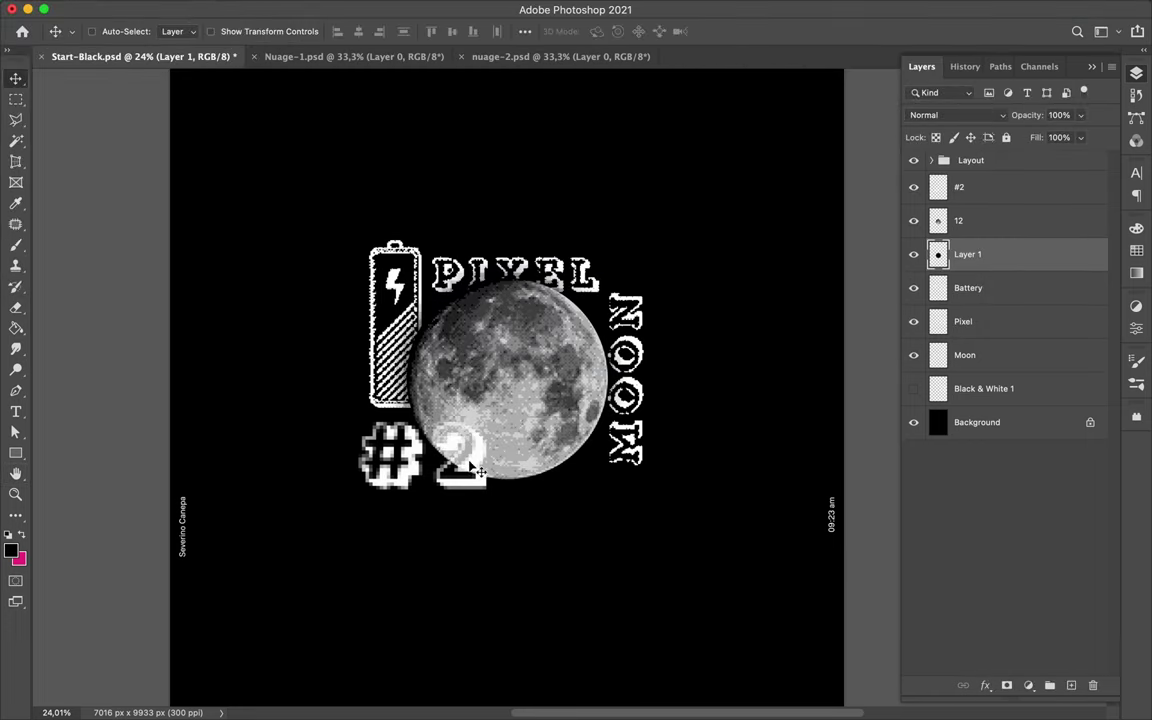
left_click_drag(430, 452, 422, 457)
Choose a blue foreground colour
key("b")
right_click(508, 387)
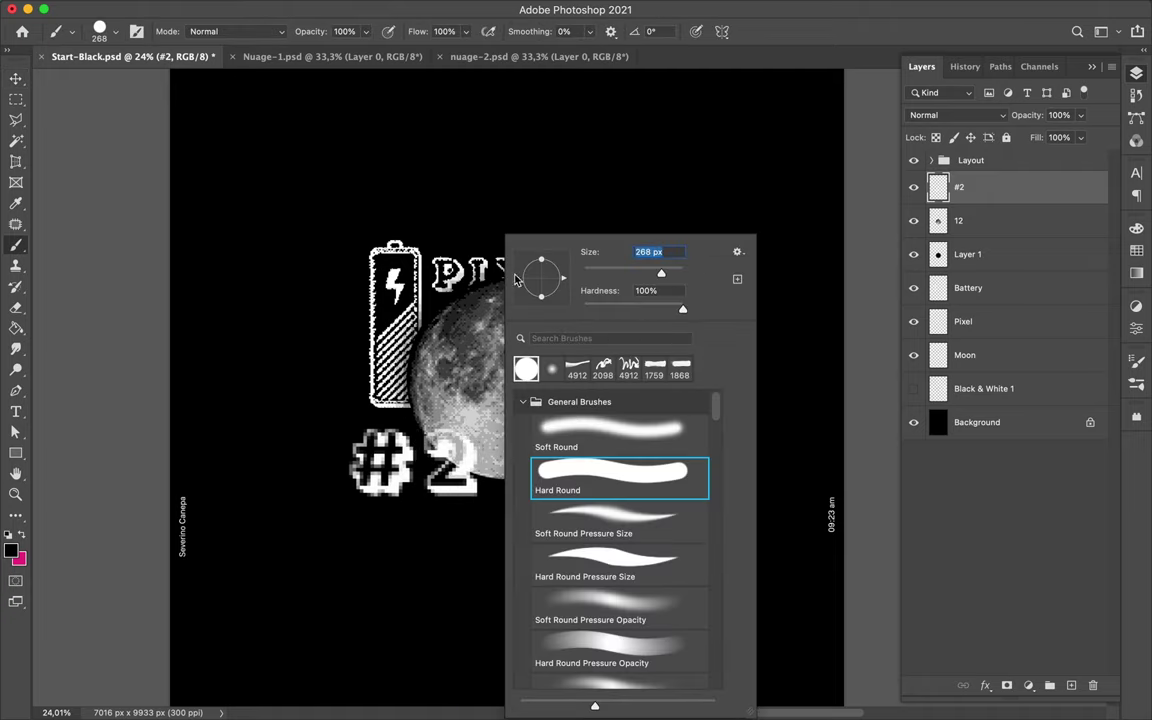
left_click(1136, 250)
left_click(1020, 337)
left_click(952, 221)
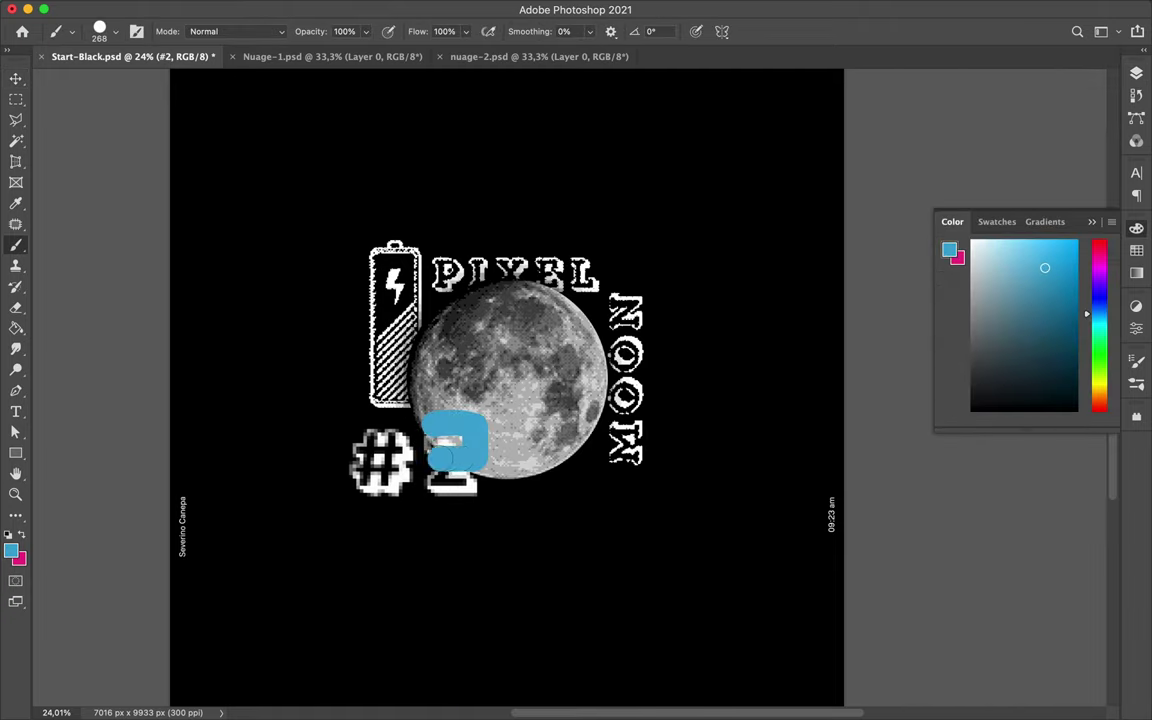
Draw a 642 × 642 px blue square behind the 2, pixelate it, and layer it under #2
left_click_drag(495, 462, 493, 462)
left_click(550, 10)
left_click(668, 345)
key("Return")
left_click_drag(976, 188, 976, 220)
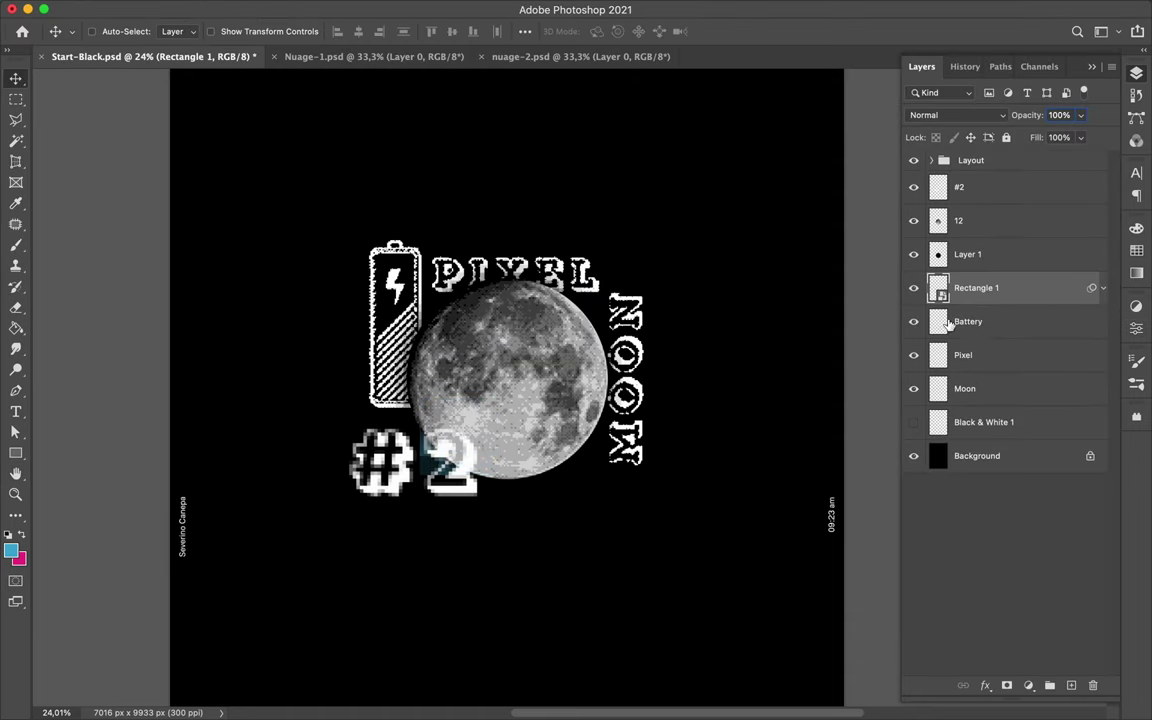
left_click_drag(457, 406, 477, 430)
key("m")
left_click(1030, 264)
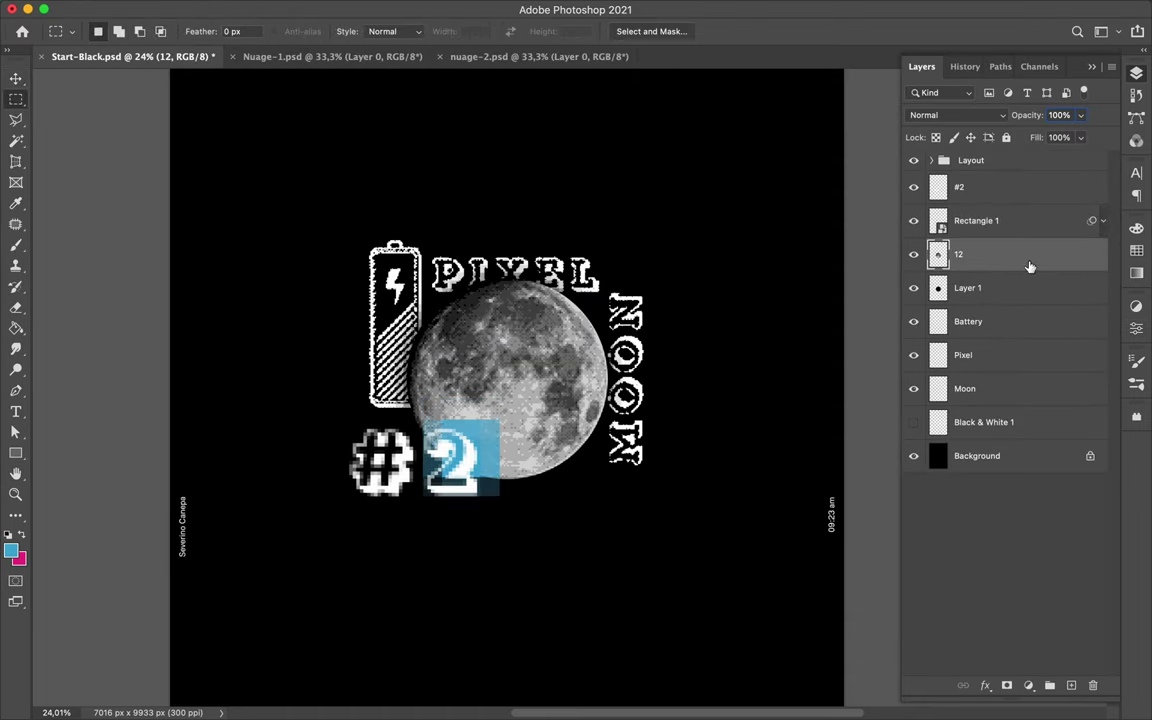
Copy part of the moon to a layer below Moon and place it upper right
left_click_drag(996, 276, 997, 303)
key("ctrl+z")
left_click(437, 285)
key("ctrl+j")
key("v")
left_click_drag(968, 254, 968, 414)
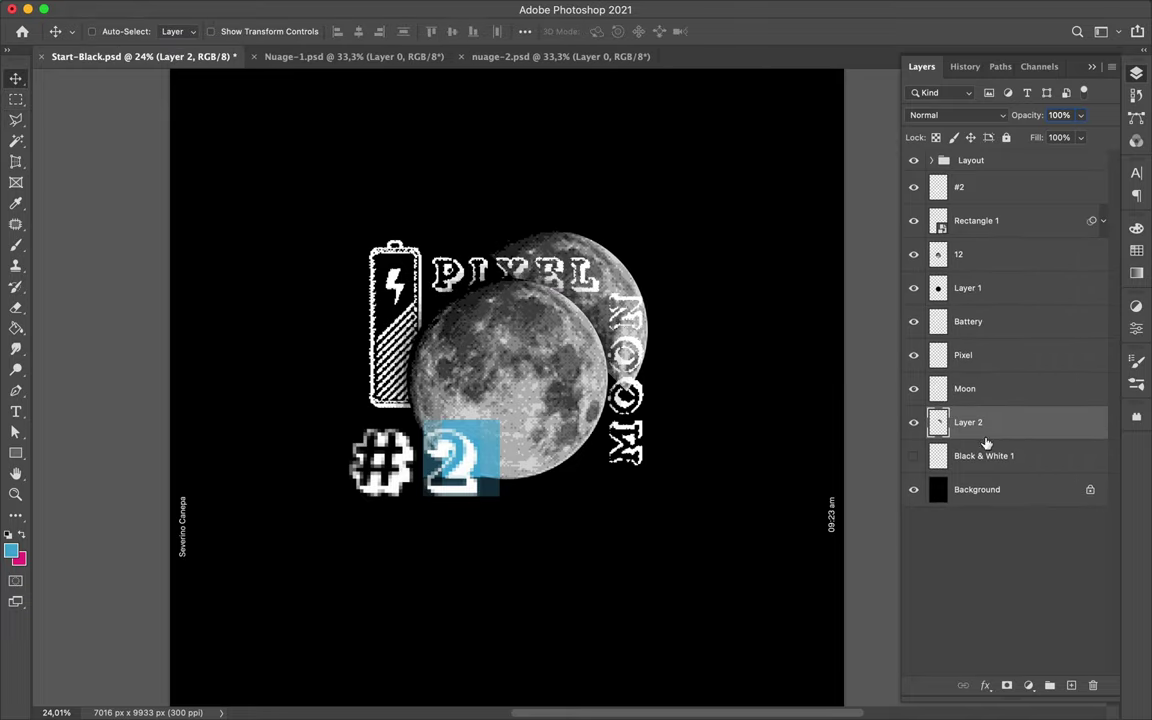
mouse_move(560, 340)
left_mouse_down()
mouse_move(630, 273)
mouse_move(633, 289)
left_mouse_up()
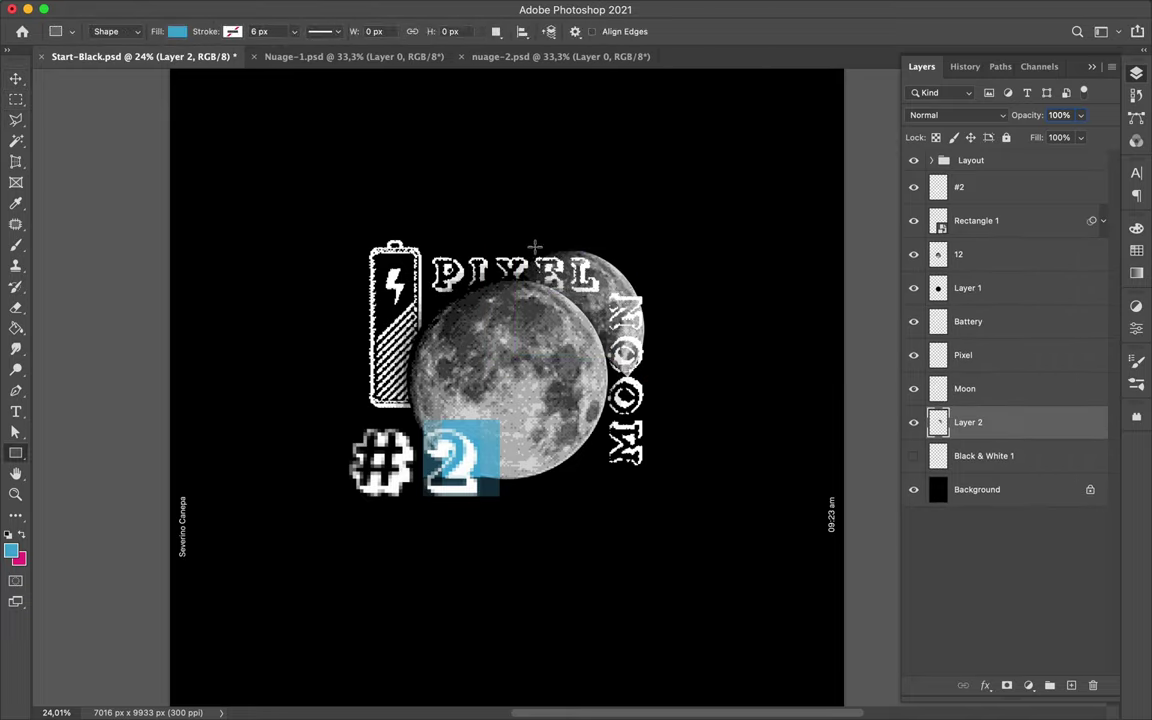
Overlay a Hard Light blue rectangle on the moon copy, and shrink a copy behind the battery
left_click_drag(535, 247, 680, 385)
key("v")
left_click(957, 115)
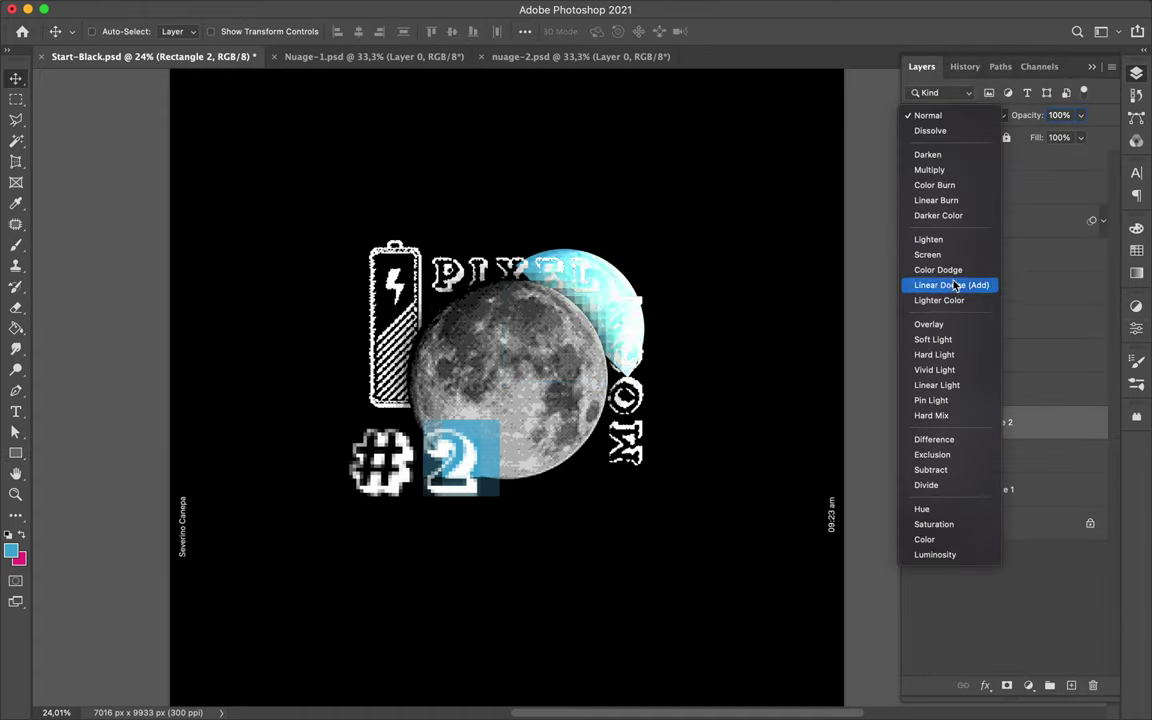
left_click(950, 358)
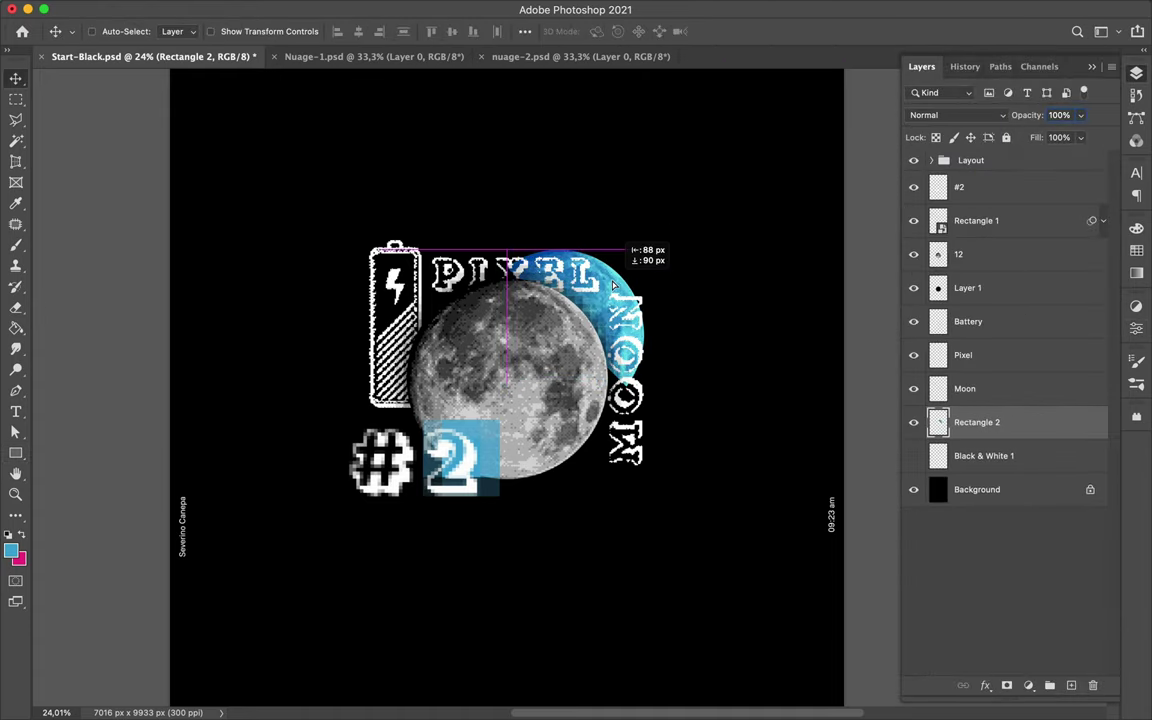
left_click_drag(615, 287, 419, 285)
key("ctrl+t")
left_click_drag(333, 262, 361, 281)
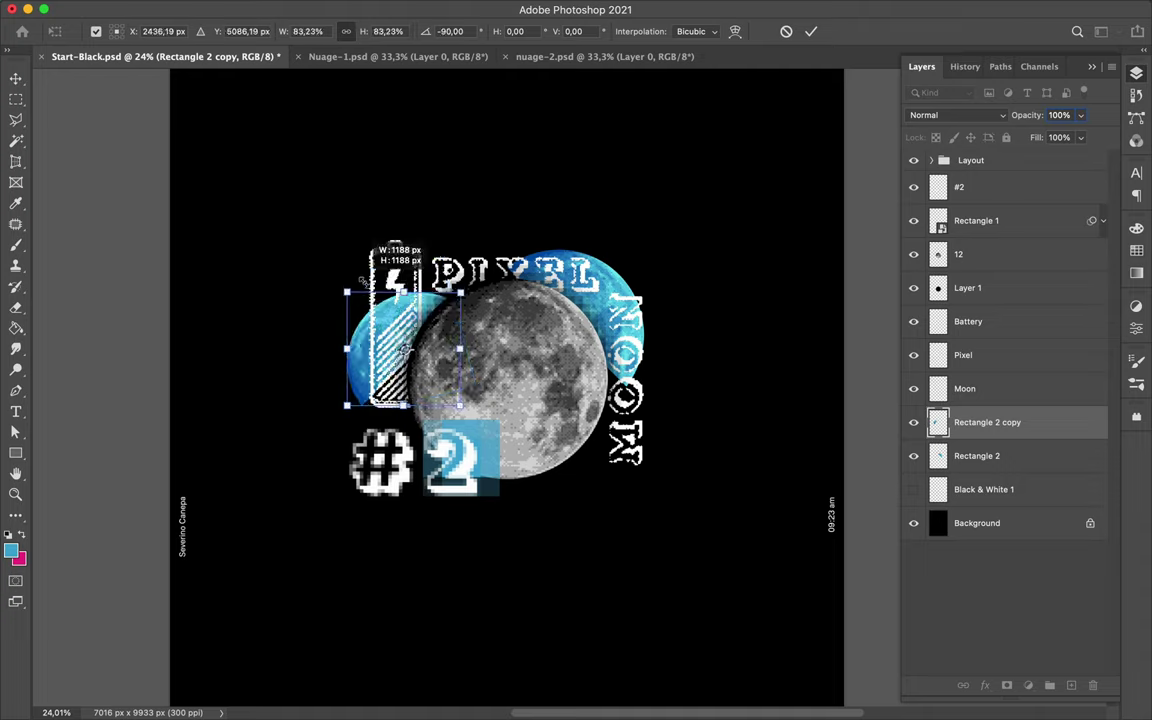
Paint a bent blue line down from the moon and pixelate it with Mosaic
right_click(680, 273)
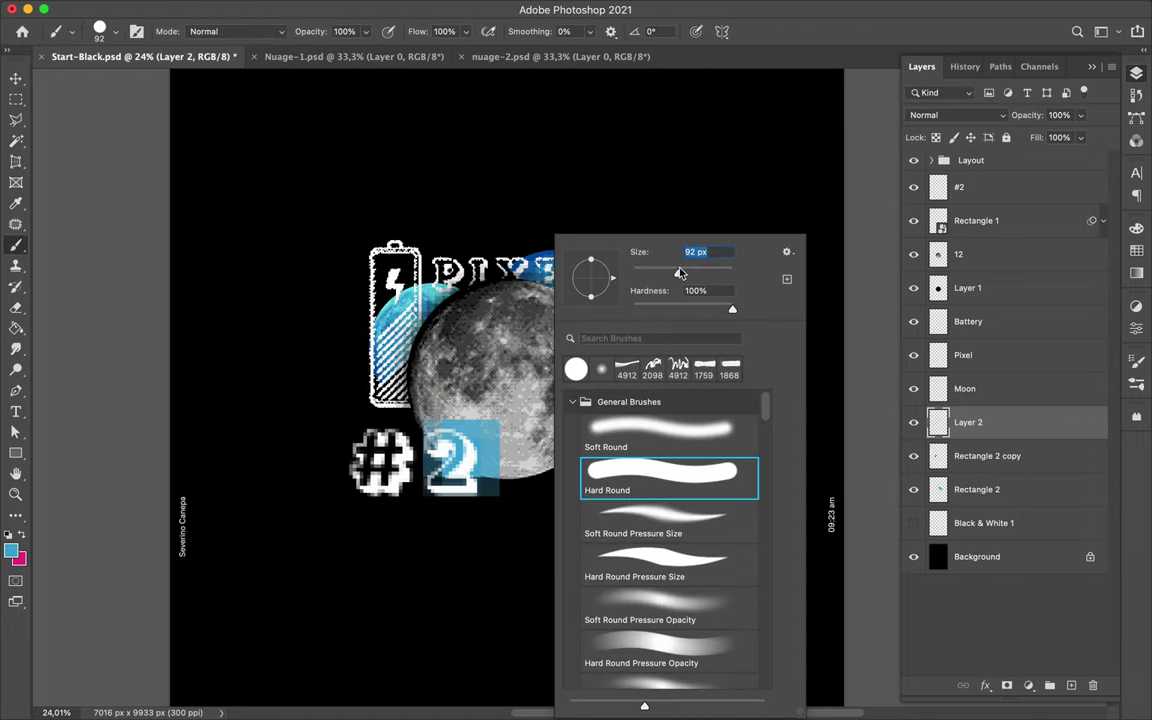
key("Return")
key("v")
left_click_drag(968, 422, 968, 254)
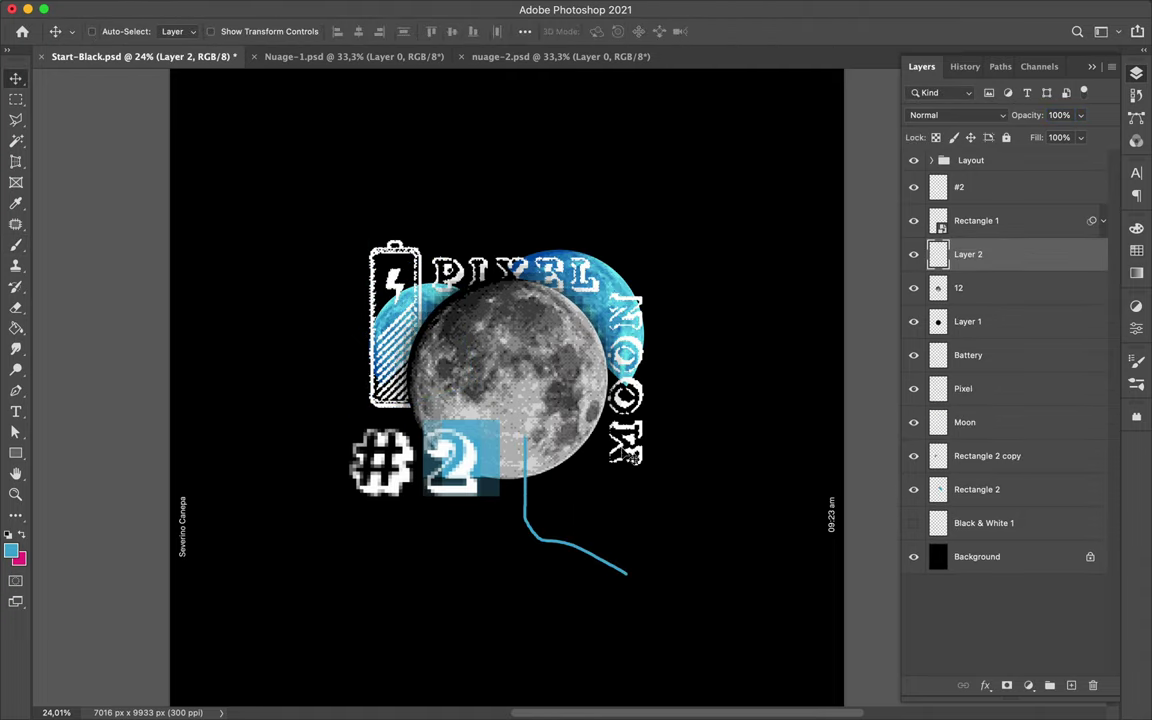
left_click(411, 10)
left_click(620, 486)
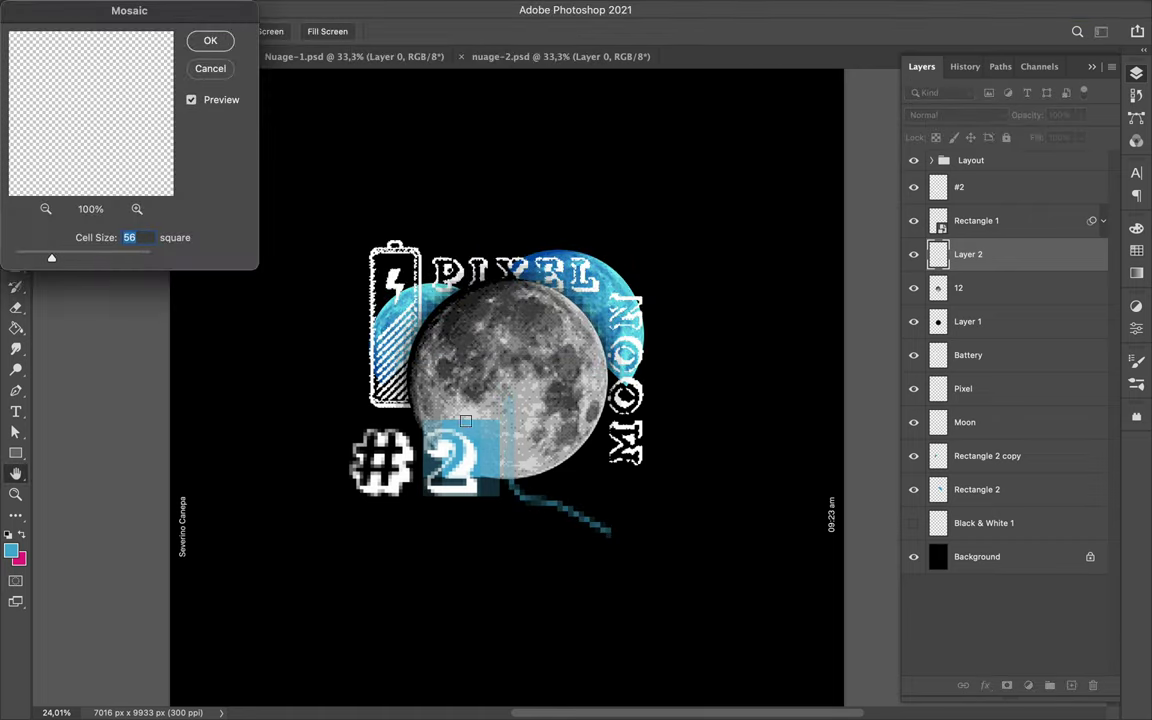
key("Return")
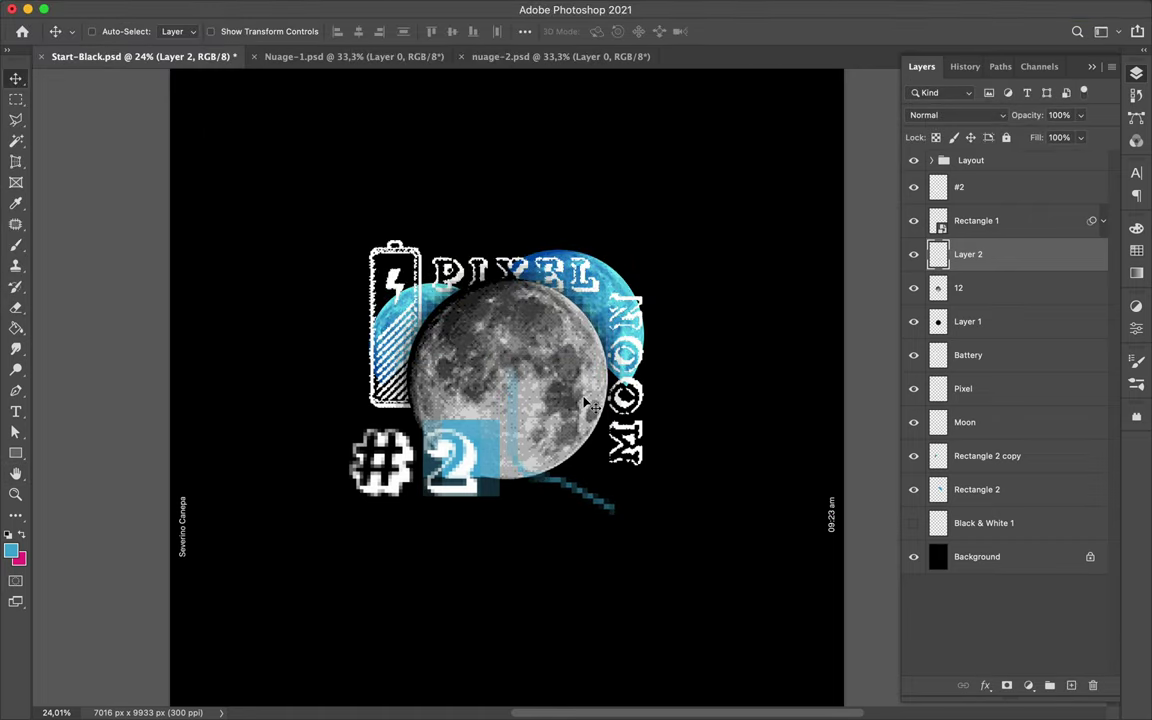
scroll(420, 400, "down", 3)
Duplicate the moon layer and enlarge the copy to fill the poster background
scroll(516, 329, "up", 5)
scroll(516, 329, "down", 4)
left_click_drag(968, 288, 1043, 480)
key("ctrl+t")
key("Return")
Darken the big background moon with a Levels adjustment and set its opacity to 80%
left_click(1028, 685)
left_click(822, 429)
left_click_drag(905, 469, 1062, 470)
key("F7")
mouse_move(1080, 137)
left_mouse_down()
mouse_move(1013, 160)
mouse_move(1087, 122)
left_mouse_up()
key("alt+bracketleft")
type("80")
key("Return")
Copy the checkerboard pattern from Illustrator and paste it into the poster
scroll(714, 385, "up", 3)
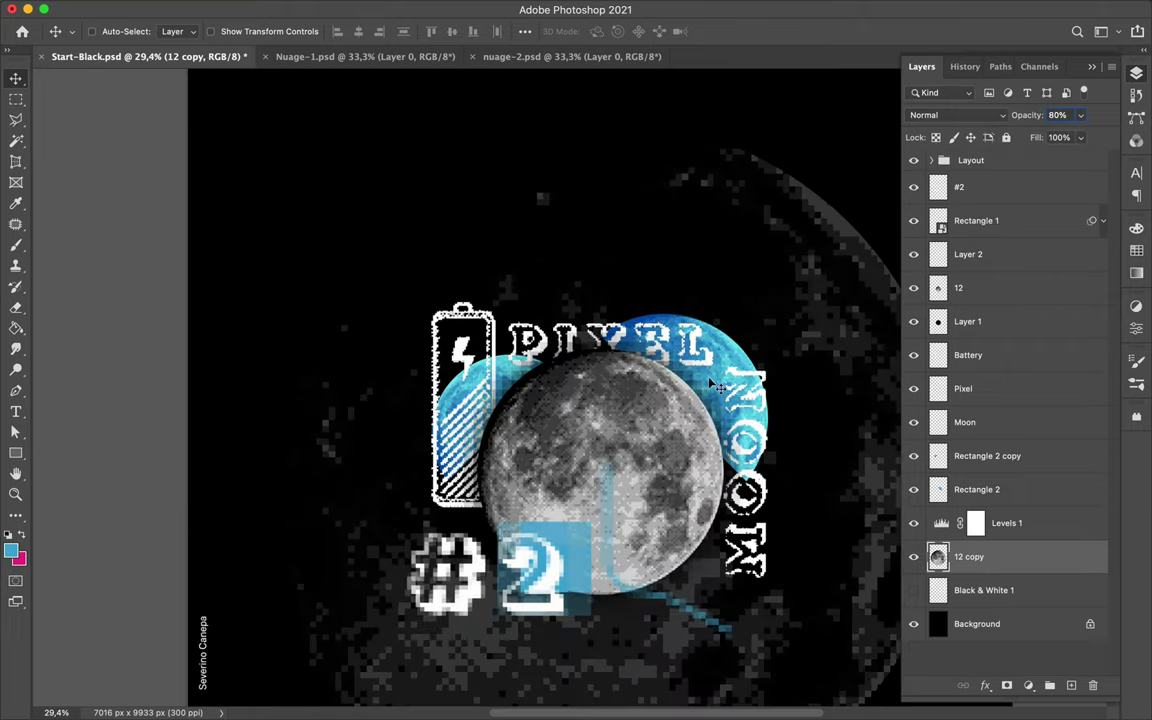
left_click(517, 694)
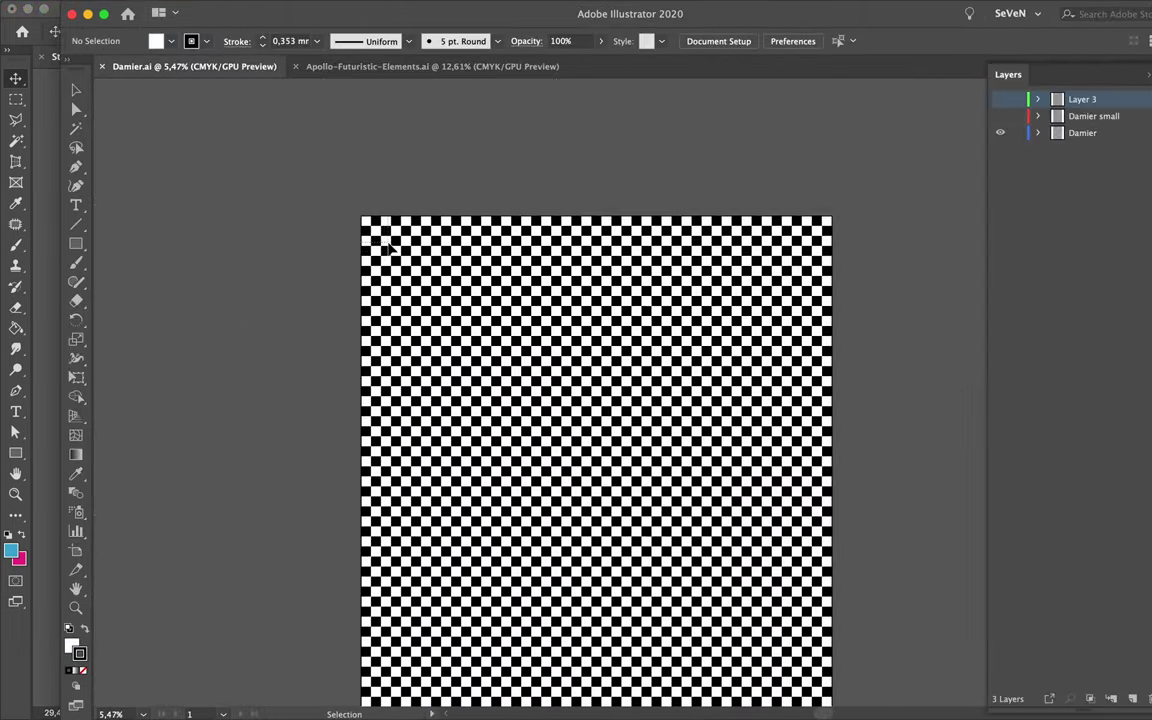
key("super+c")
key("super+Tab")
key("super+v")
key("Return")
mouse_move(521, 401)
left_mouse_down()
mouse_move(471, 476)
mouse_move(573, 381)
left_mouse_up()
Pixelate the checkerboard with Mosaic, move it under the moon, and drag in the Nuage-1 cloud
left_click(373, 10)
left_click(385, 33)
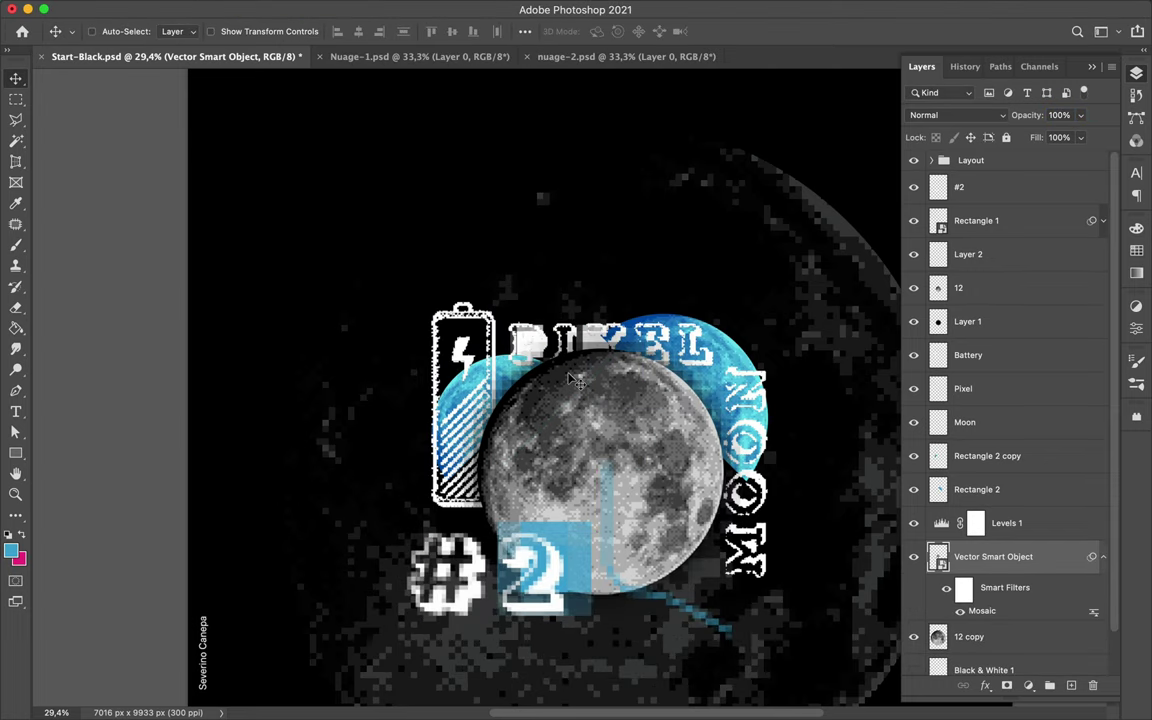
mouse_move(488, 420)
left_mouse_down()
mouse_move(663, 541)
mouse_move(654, 534)
left_mouse_up()
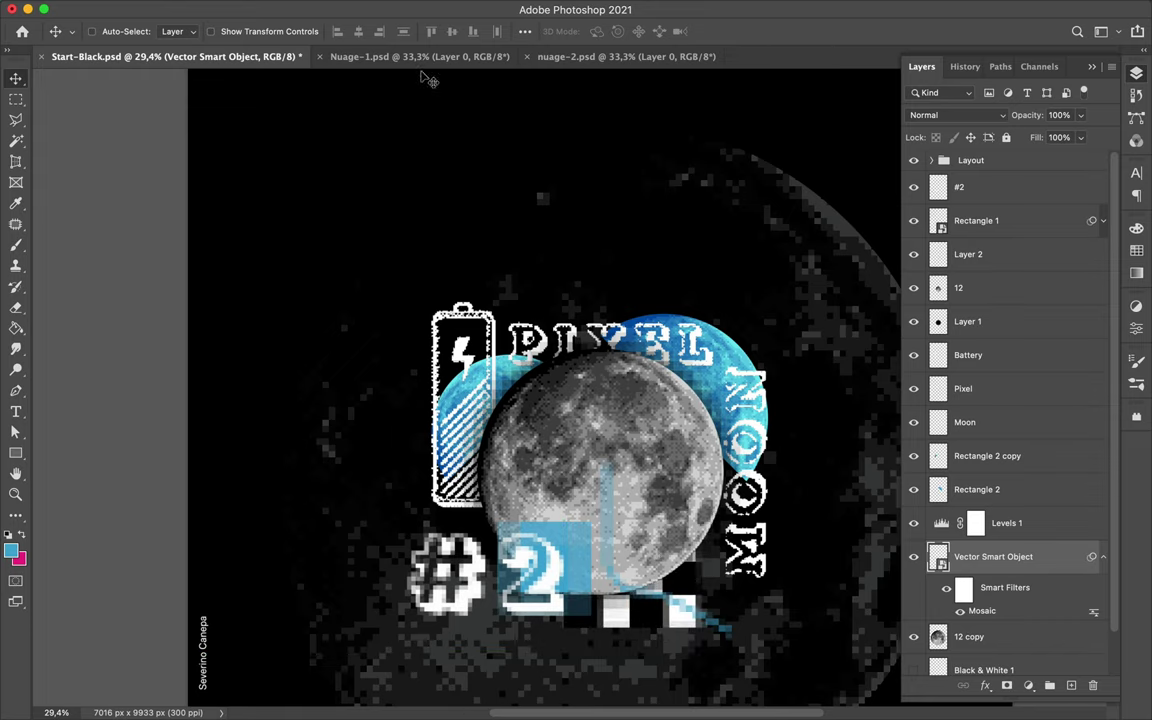
left_click(420, 56)
left_click_drag(480, 340, 550, 447)
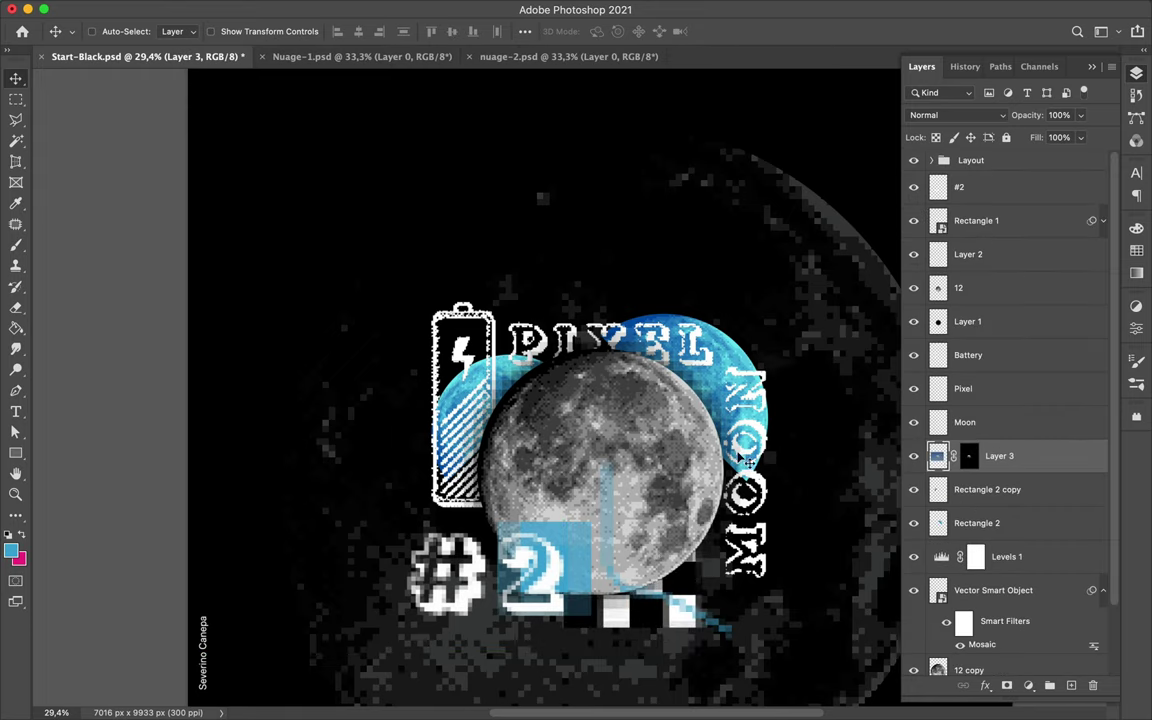
Move the cloud under Layer 2 beside the battery and boost its contrast with Levels
left_click_drag(961, 521, 960, 272)
left_click_drag(613, 438, 537, 428)
left_click(1028, 685)
left_click(1041, 465)
left_click(1028, 685)
left_click(1041, 435)
left_click_drag(913, 470, 950, 470)
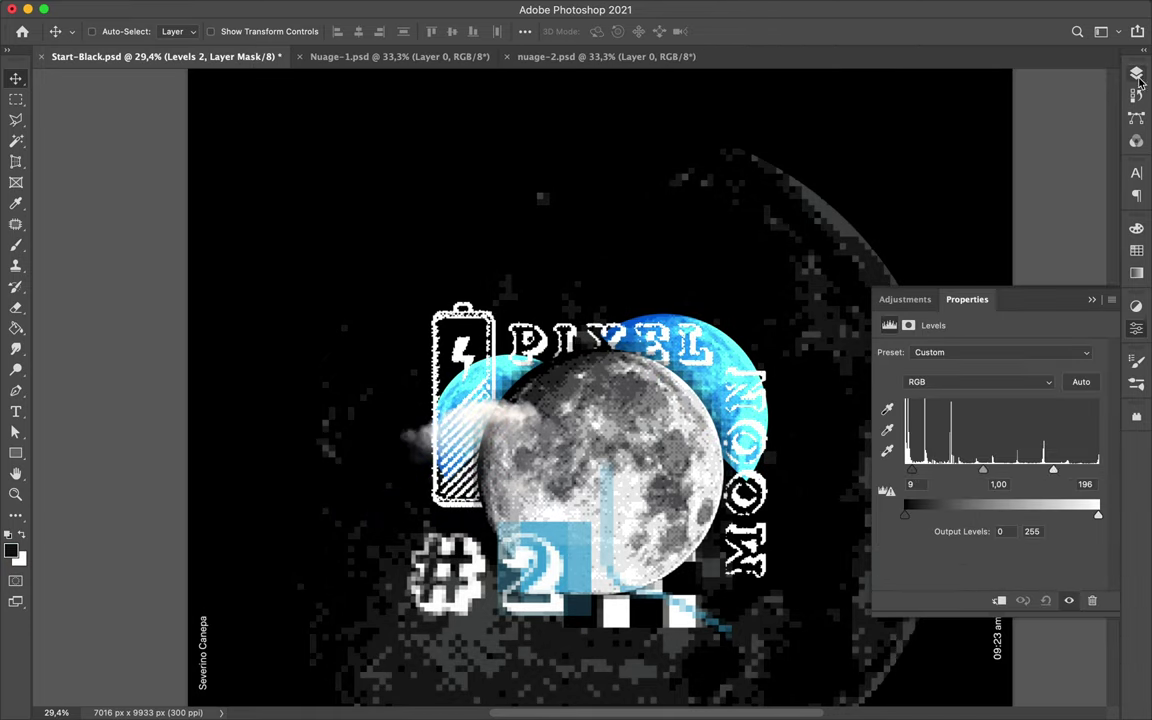
left_click(1136, 73)
Bring a second Nuage-1 cloud into the poster and resize it
left_click(400, 56)
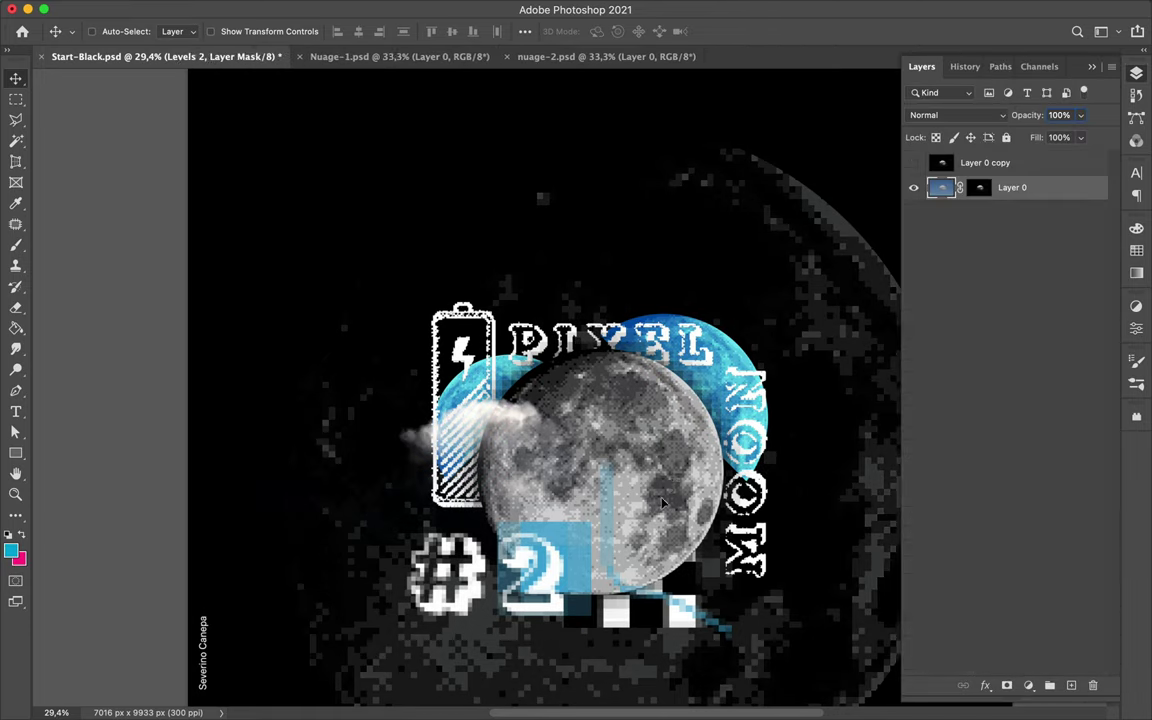
left_click_drag(580, 381, 690, 520)
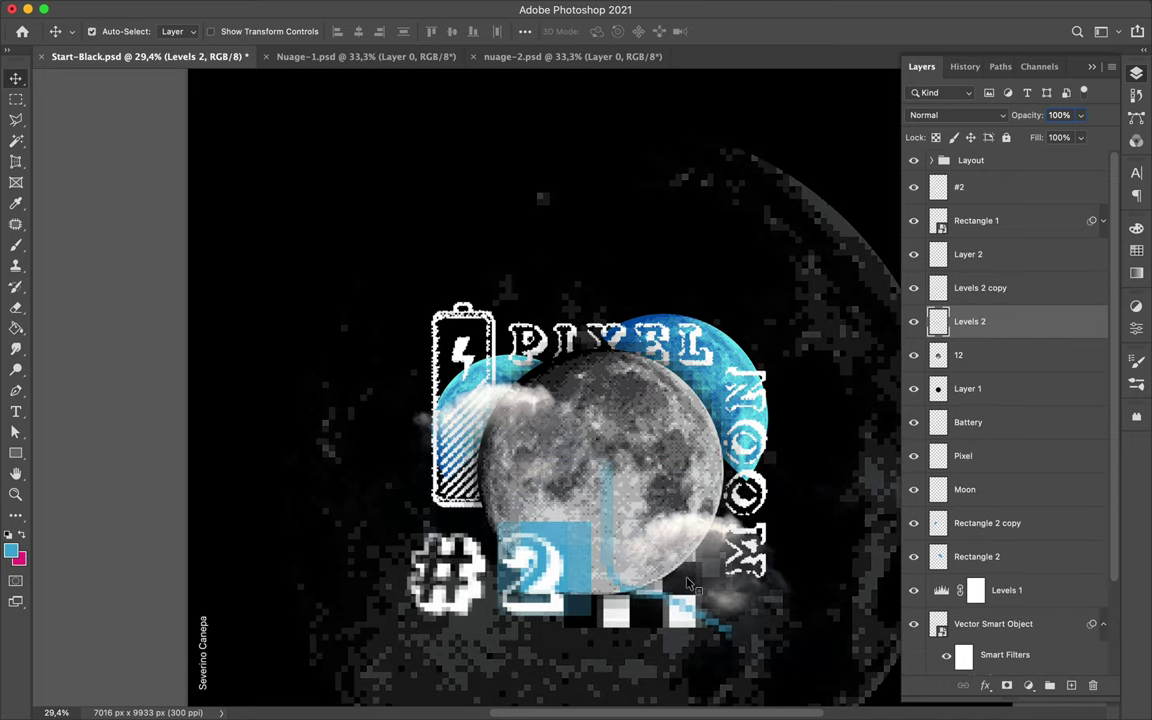
left_click(980, 288)
key("ctrl+t")
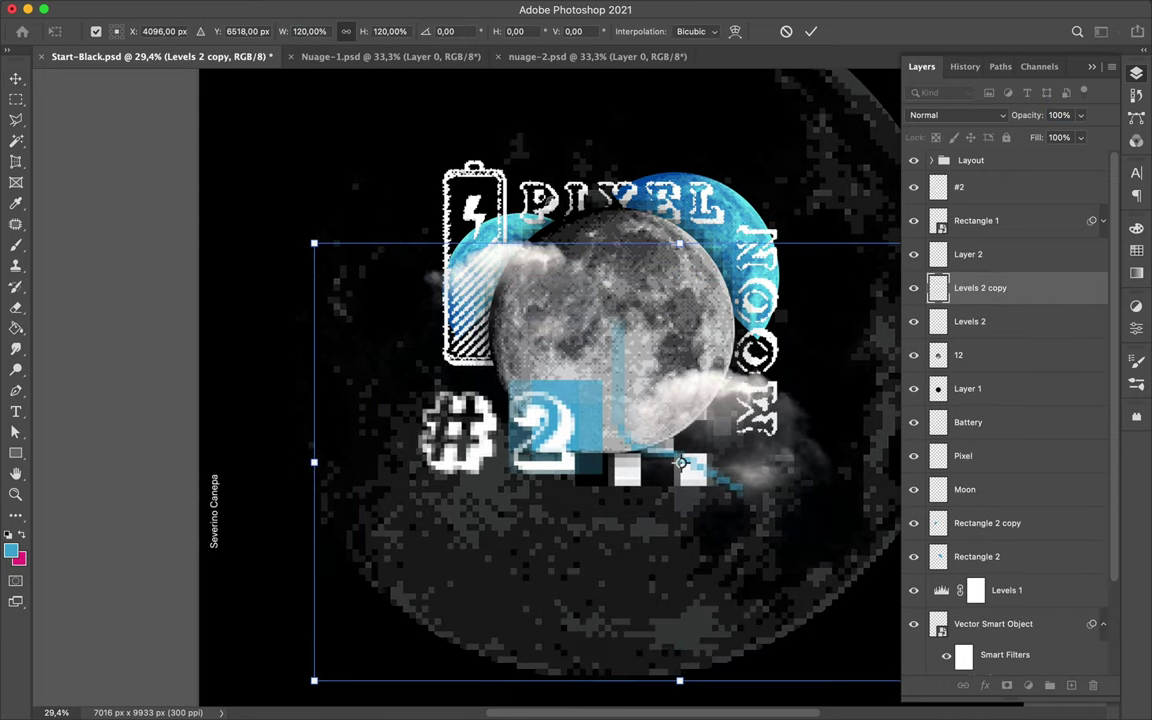
key("Return")
Select a tall column of checker squares in Illustrator and drag it onto the poster
left_click(512, 689)
left_click_drag(601, 242, 600, 537)
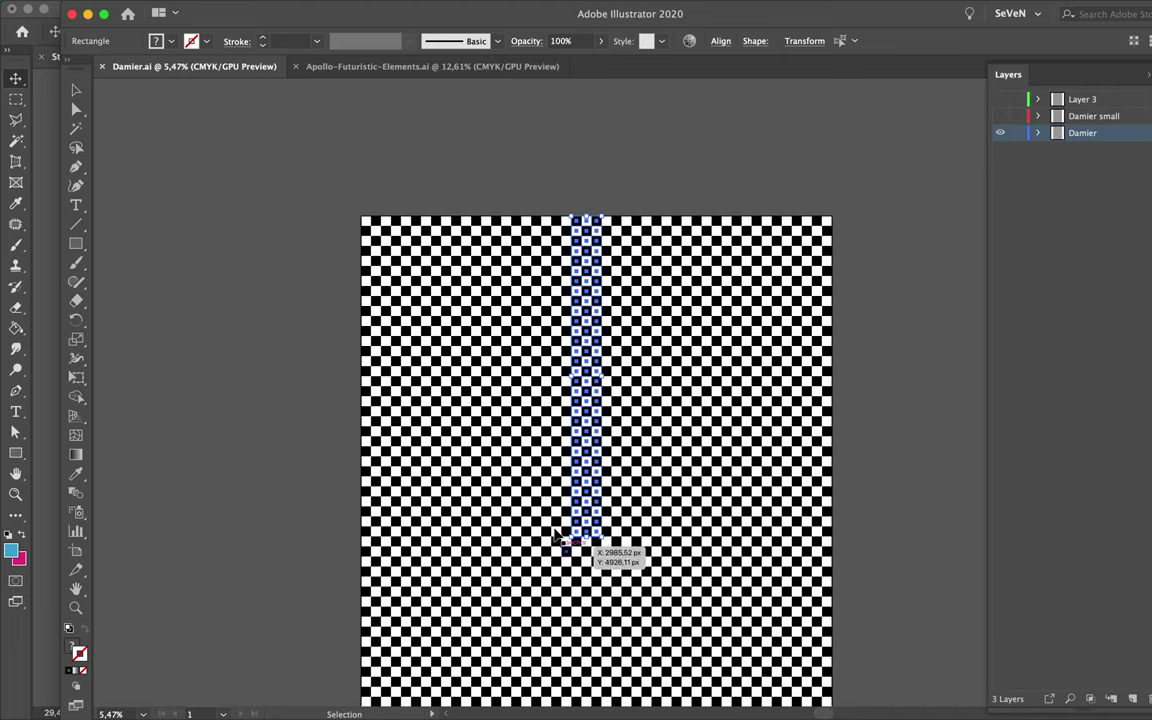
left_click_drag(600, 537, 115, 360)
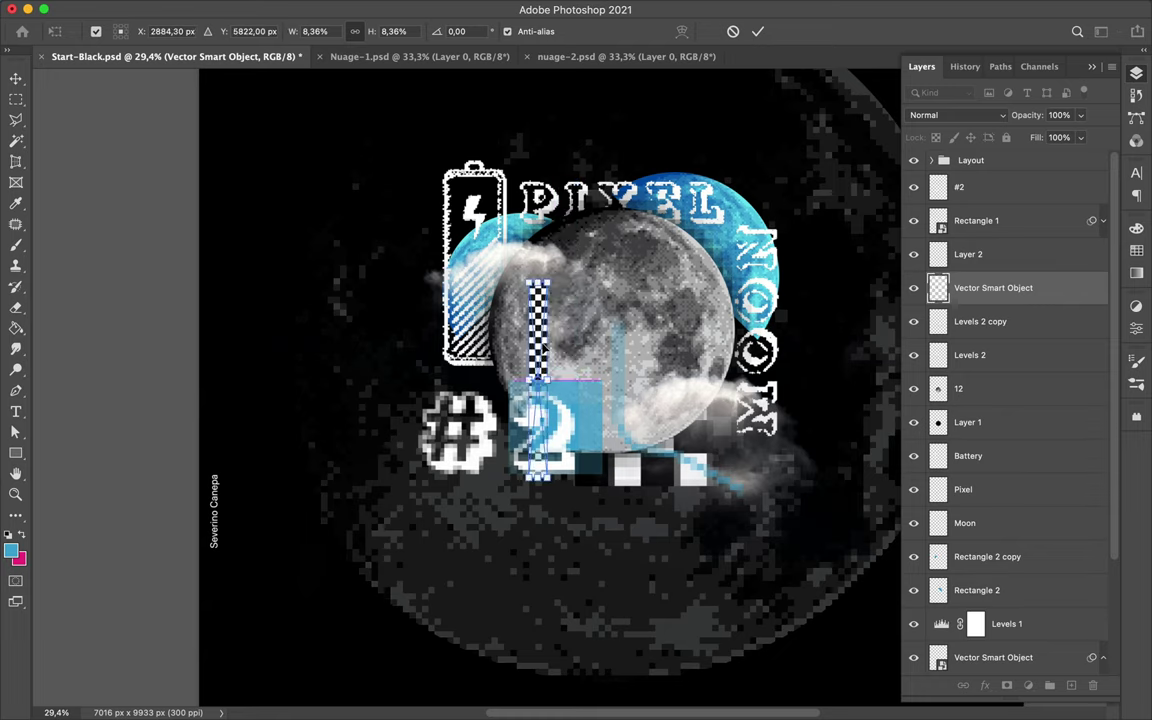
Place the checker column slightly left and pixelate it with the Mosaic filter
key("Return")
left_click_drag(578, 310, 570, 345)
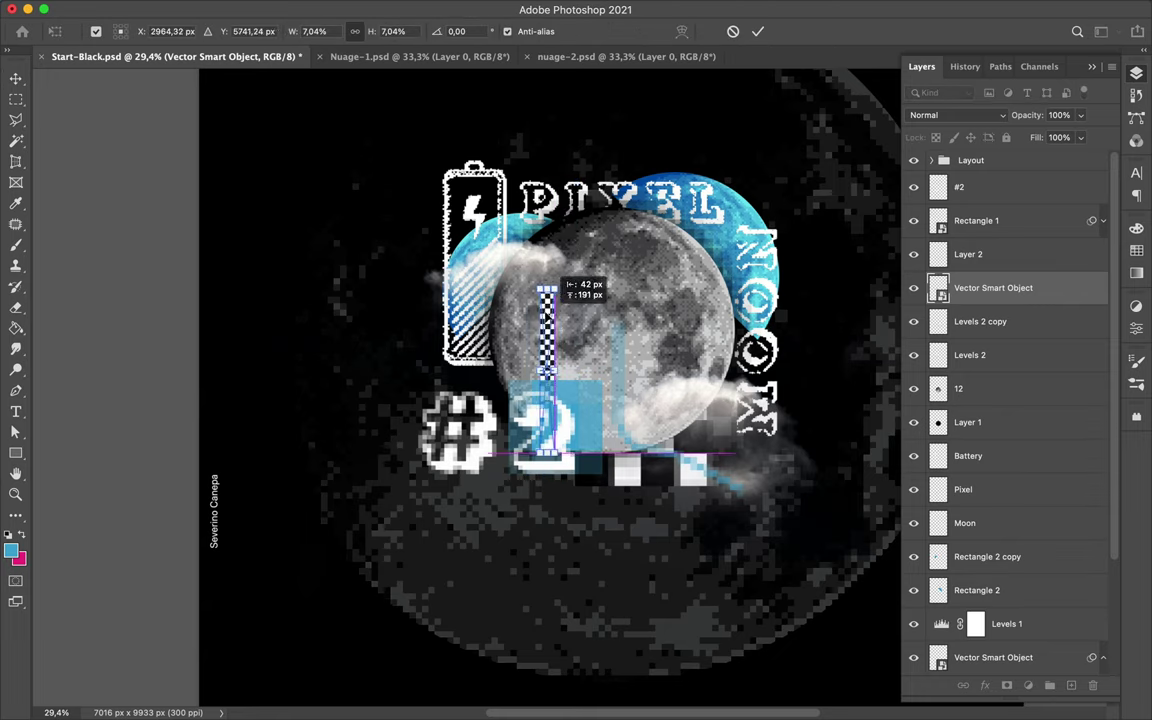
key("Return")
left_click(465, 8)
left_click(560, 398)
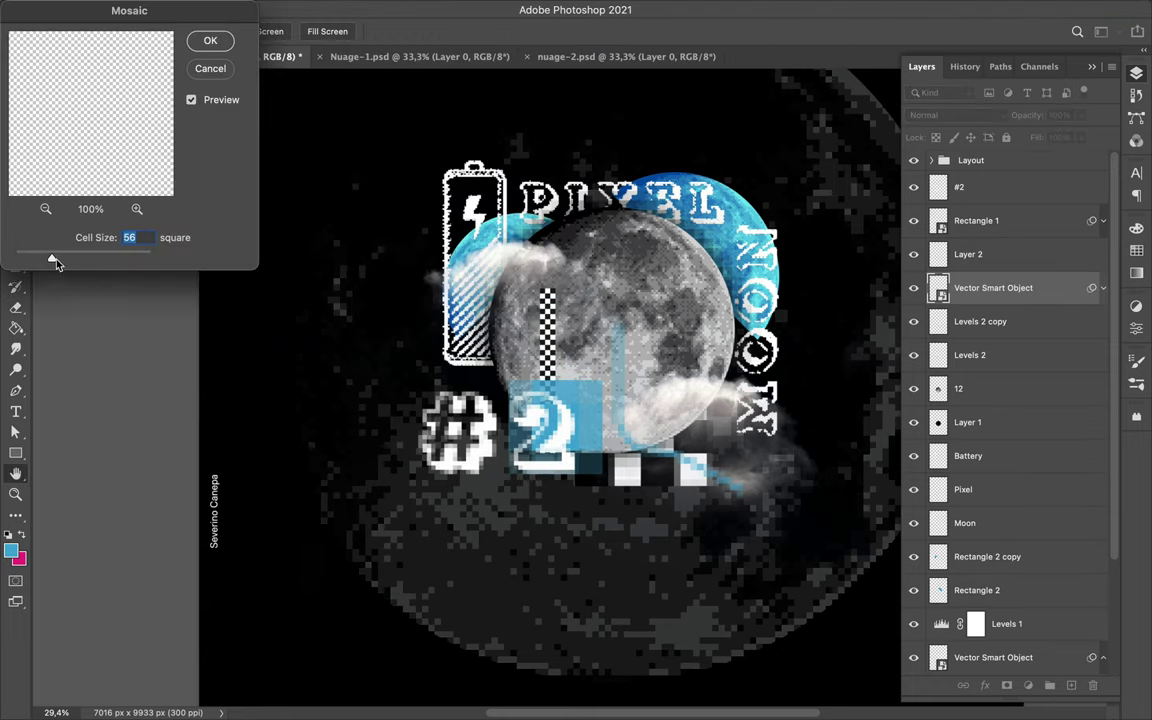
key("Return")
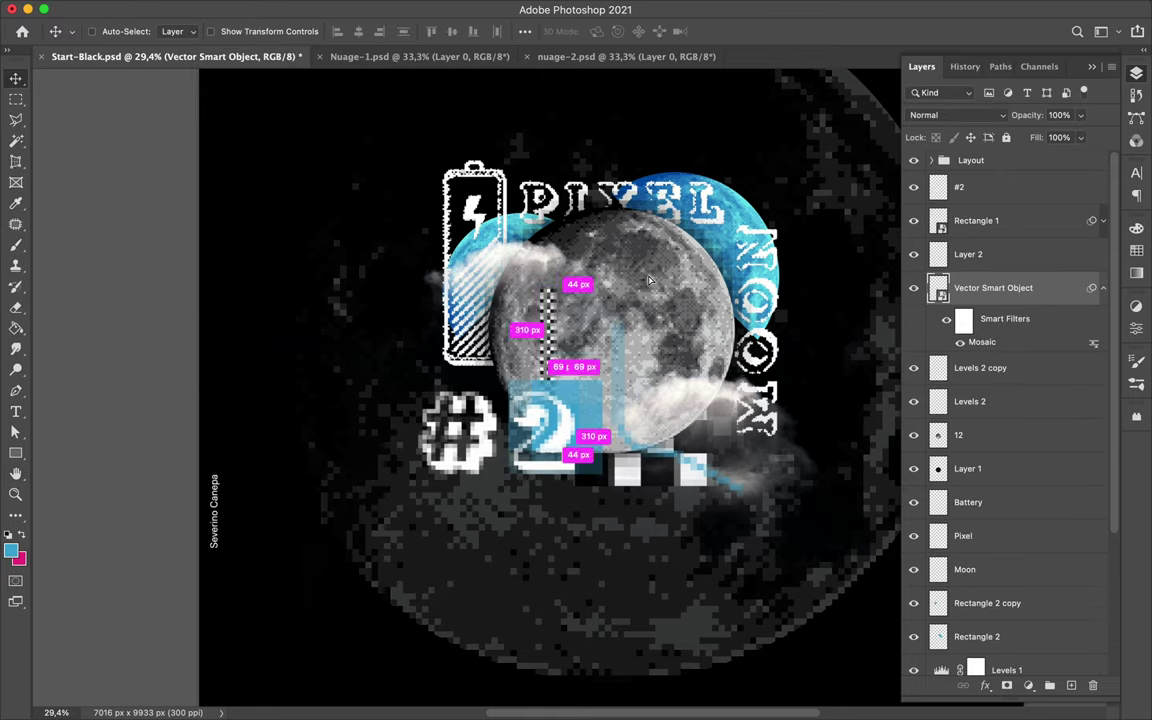
Add a horizontal copy of the strip above PIXEL MOON, stack it above Levels 1, and add a new layer
key("ctrl+alt+t")
left_click_drag(740, 120, 690, 134)
key("Return")
left_click_drag(787, 232, 703, 175)
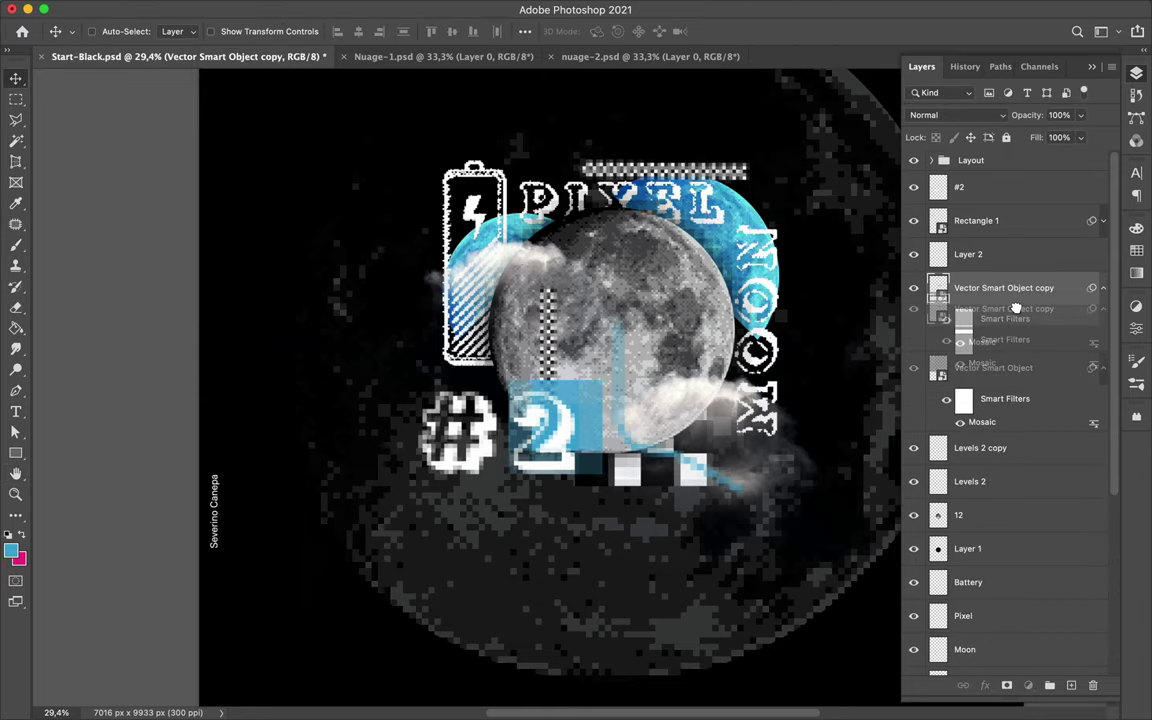
left_click_drag(1015, 308, 1015, 610)
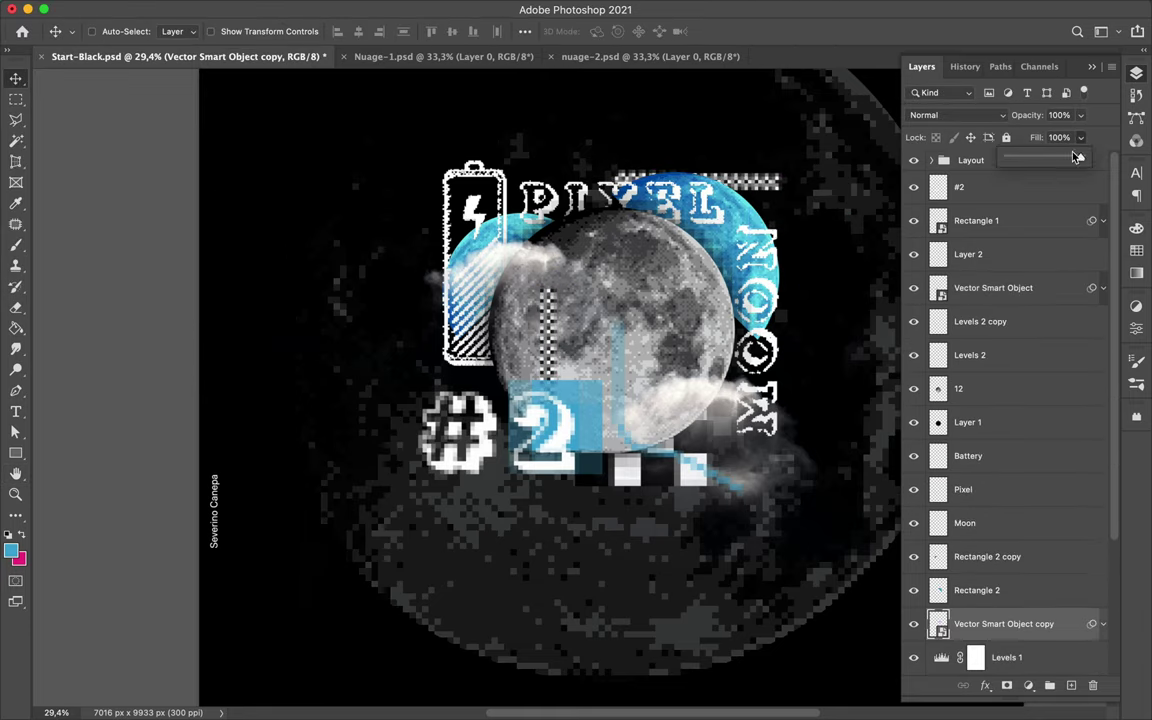
left_click(1068, 686)
Paint a short thick blue stroke below the # with a size-194 brush
key("b")
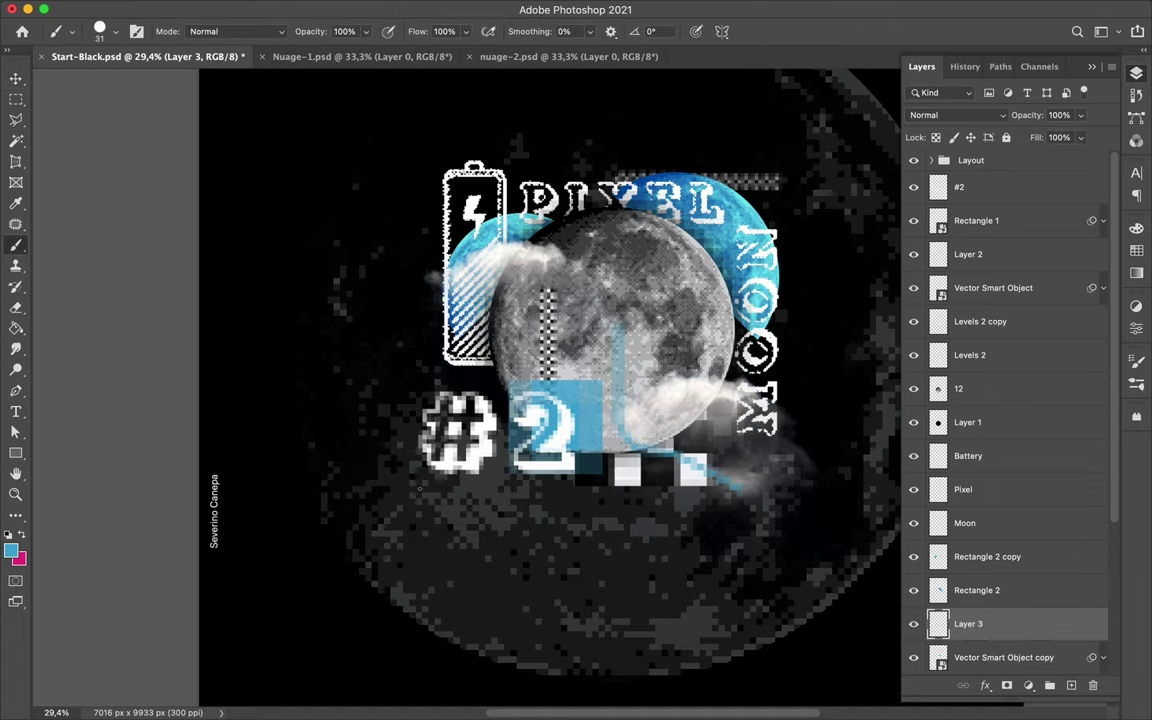
right_click(552, 277)
type("194")
key("Return")
left_click_drag(390, 503, 452, 503)
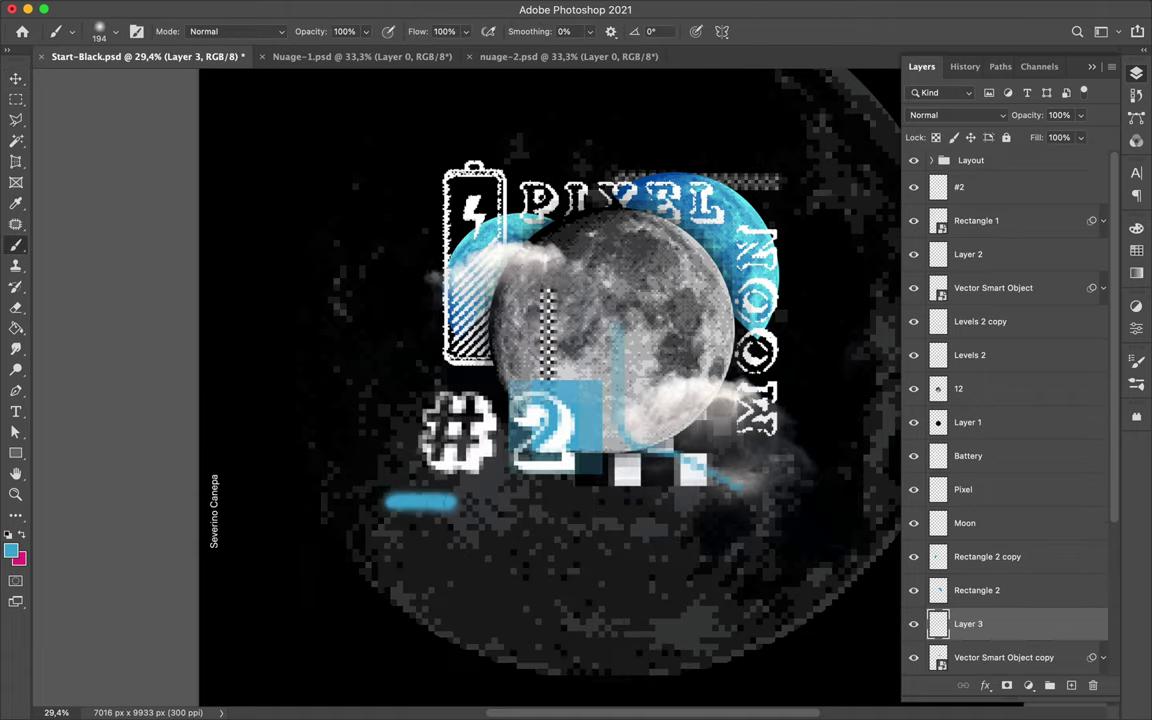
Blur the blue stroke with Gaussian Blur at about 169 pixels
left_click(540, 10)
left_click(648, 262)
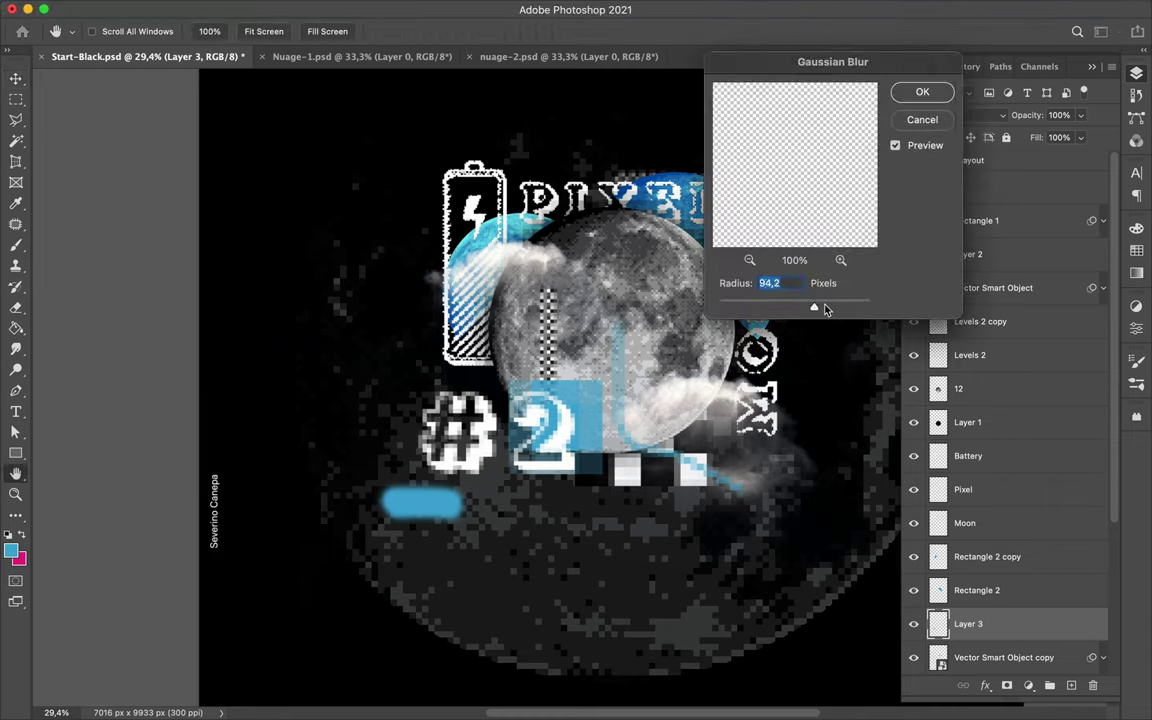
left_click_drag(845, 310, 831, 307)
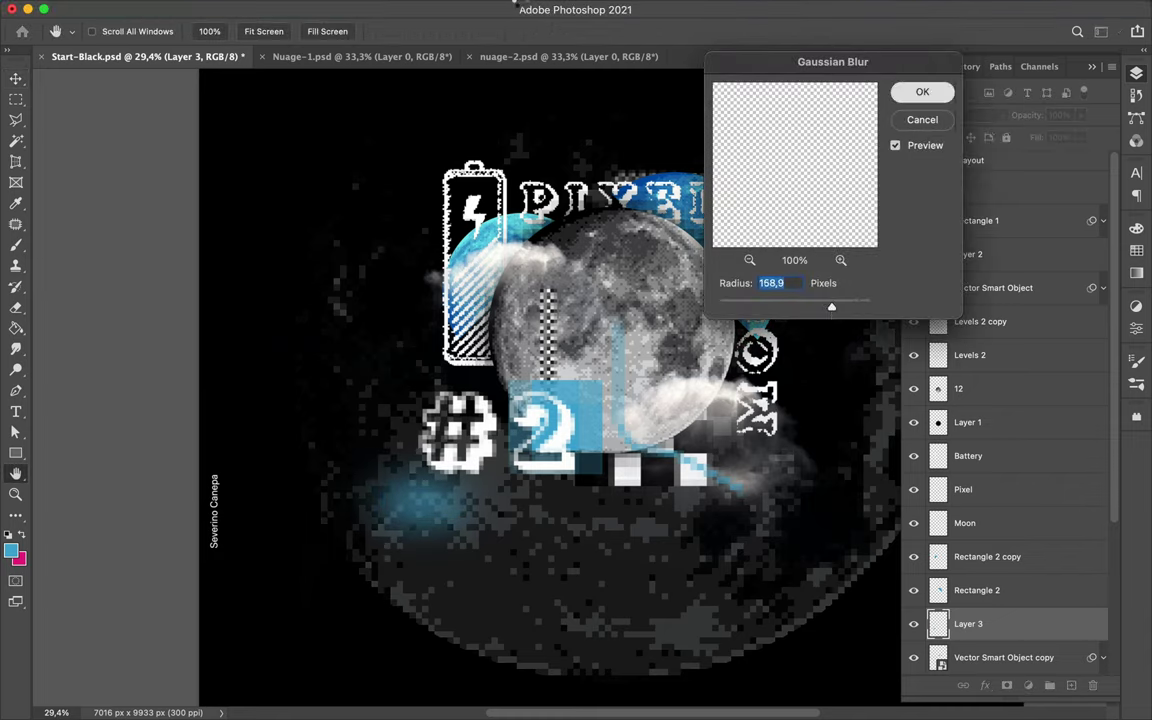
key("Return")
Pixelate the blurred stroke with Mosaic cell size 128 and move a copy higher up
left_click(380, 10)
left_click(571, 491)
left_click_drag(55, 261, 102, 261)
left_click(205, 40)
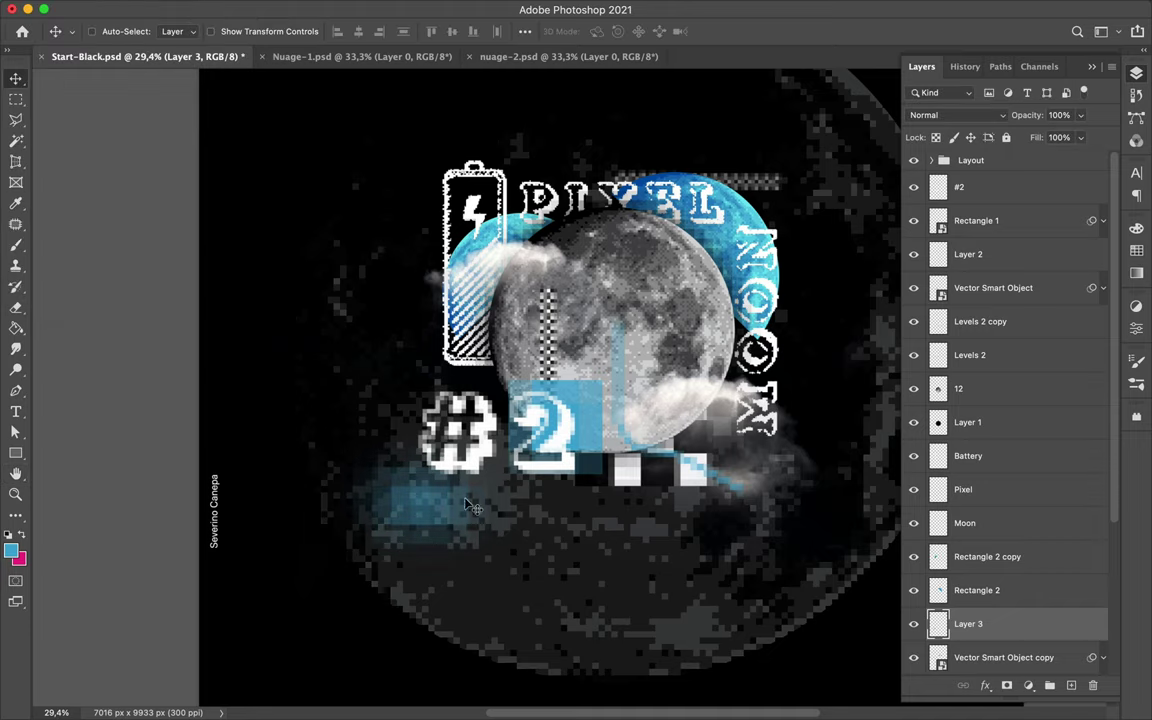
key("ctrl+bracketright")
key("ctrl+bracketright")
key("ctrl+bracketright")
left_click_drag(601, 275, 601, 180)
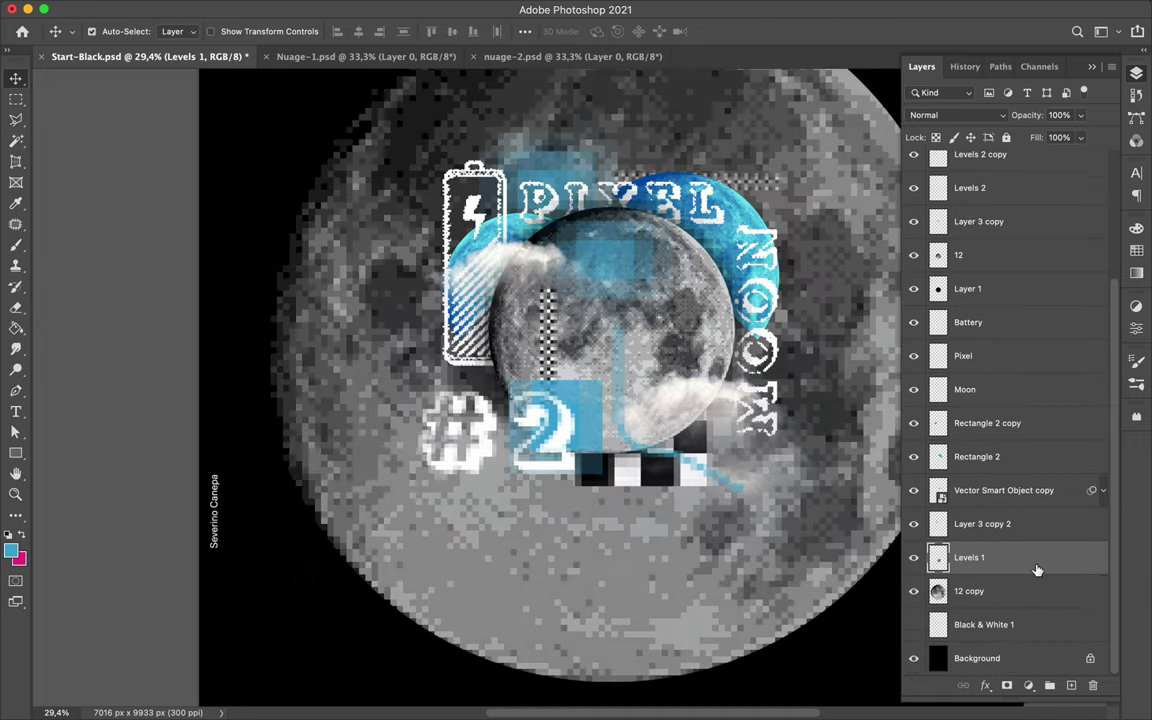
Move the Vector Smart Object above Levels 1, merge the moon copy into Levels 1, and set fill to 55%
left_click(1013, 565)
key("ctrl+bracketright")
left_click(1010, 591)
key("ctrl+e")
left_click_drag(1084, 157, 1047, 157)
Pick the brush and add a new empty layer placed between Layer 3 copy and 12
key("b")
right_click(578, 286)
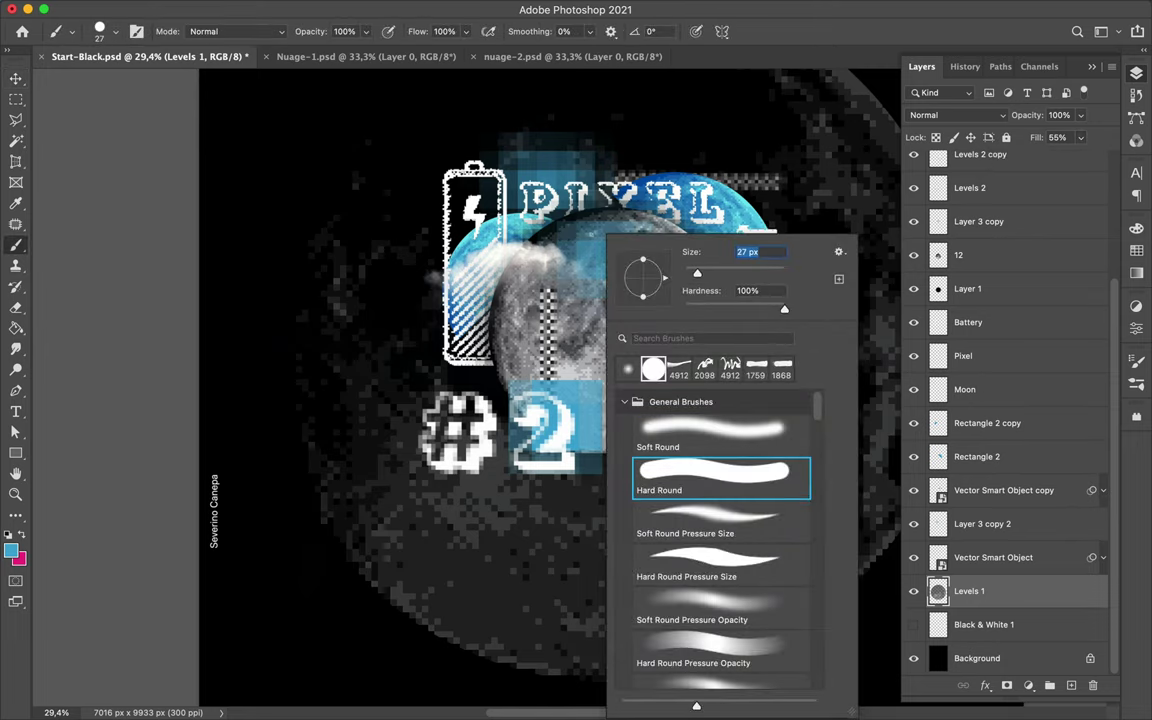
key("Return")
key("ctrl+shift+alt+n")
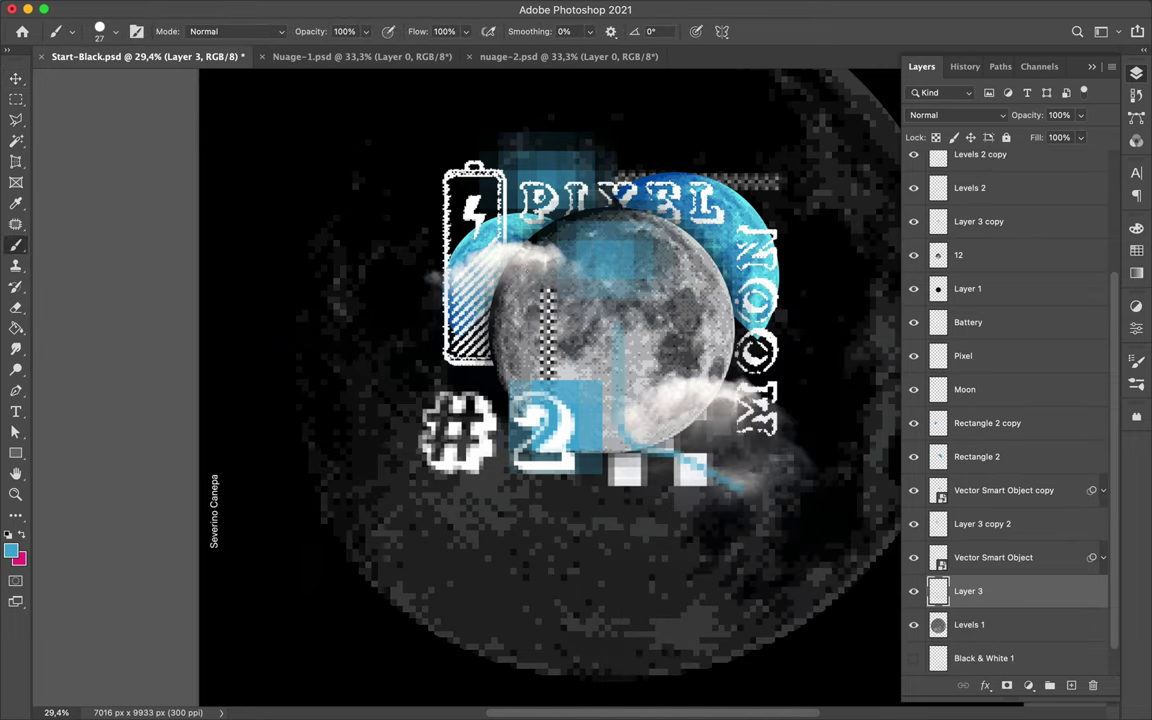
left_click_drag(988, 581, 990, 240)
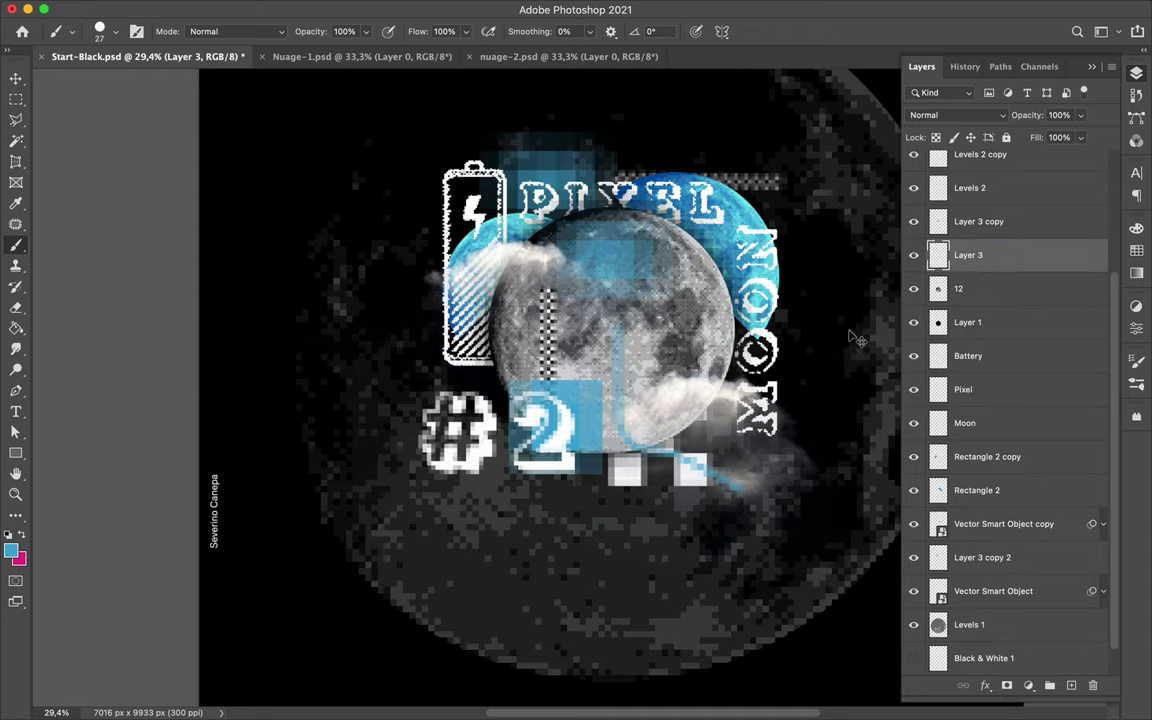
right_click(638, 277)
key("Escape")
Apply a small Mosaic (cell size 14) to the blue curves
left_click(374, 9)
key("Escape")
left_click(374, 9)
left_click(386, 30)
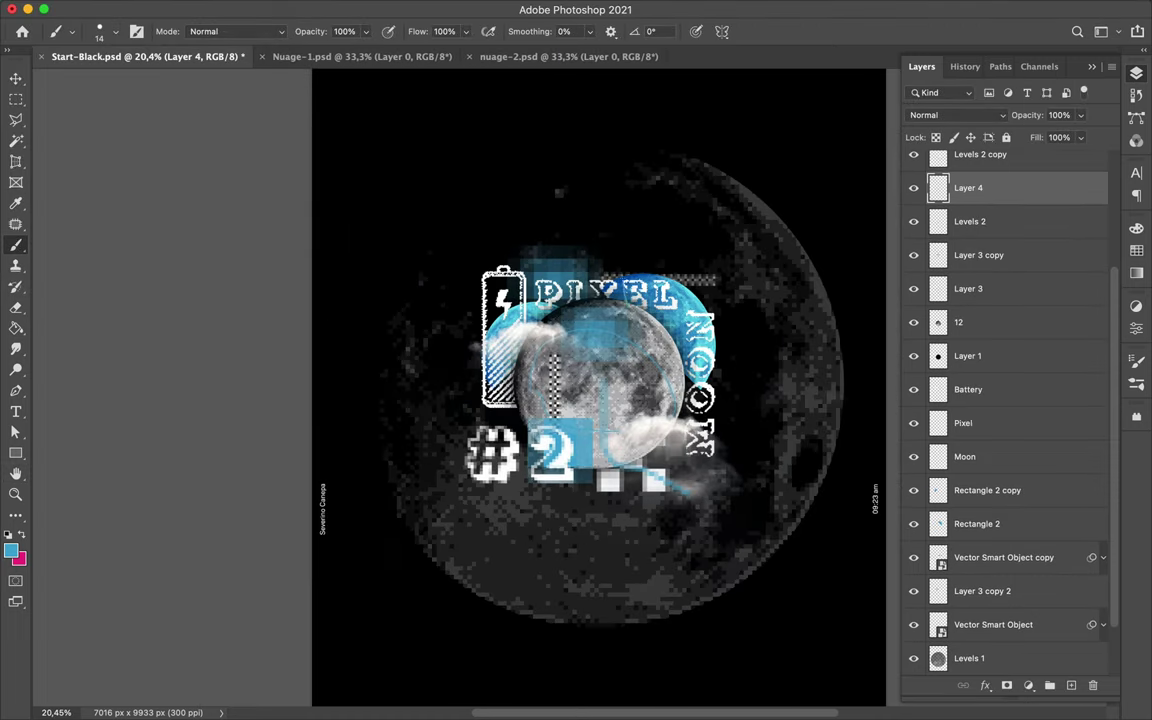
key("v")
left_click(374, 9)
key("Escape")
left_click(374, 9)
left_click(386, 30)
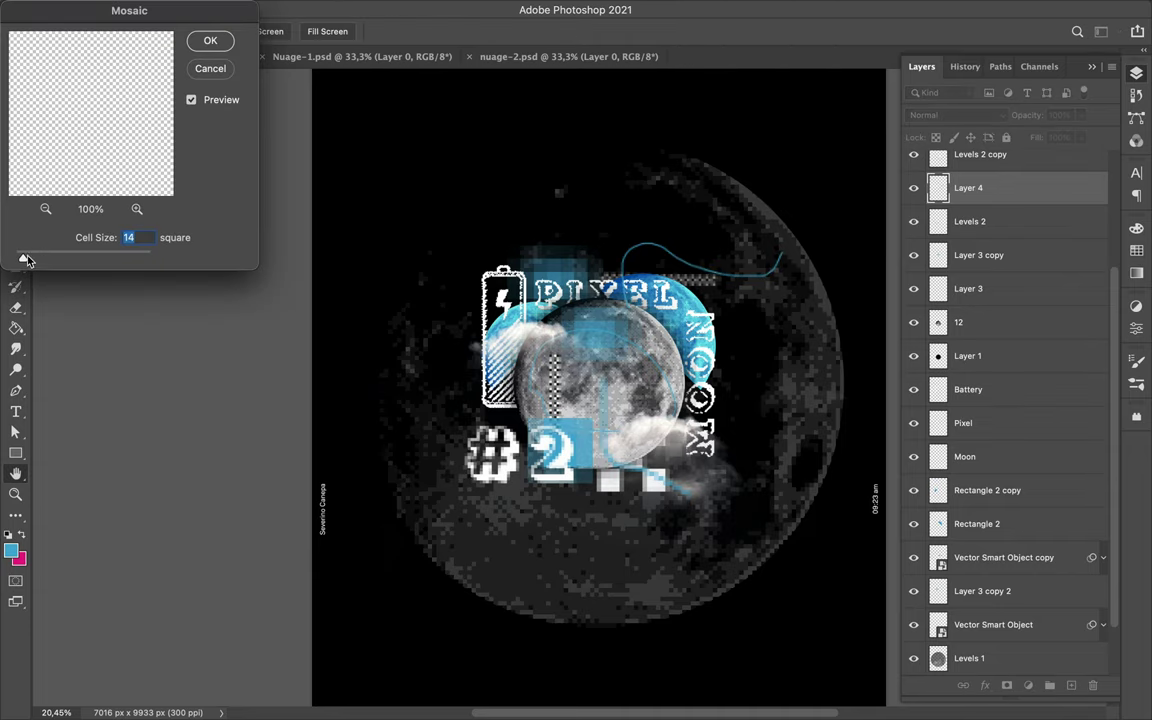
key("Return")
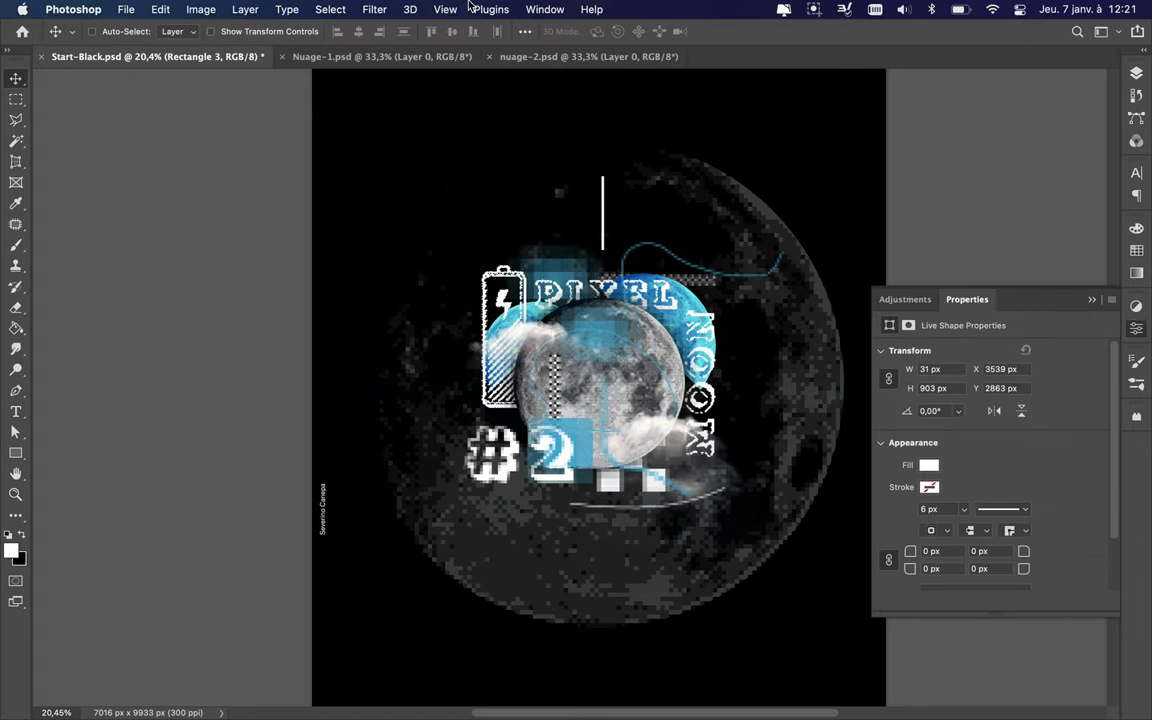
Convert the thin white bar to a smart object and apply the Mosaic filter
left_click(374, 9)
mouse_move(387, 287)
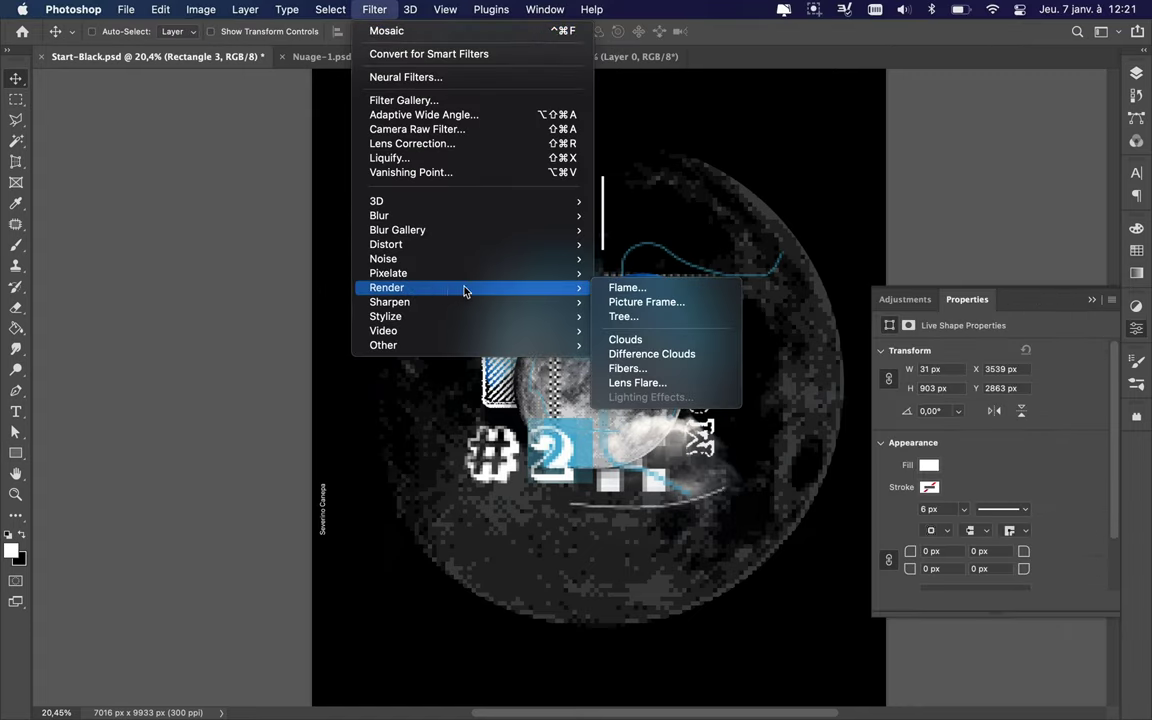
left_click(655, 372)
left_click(600, 277)
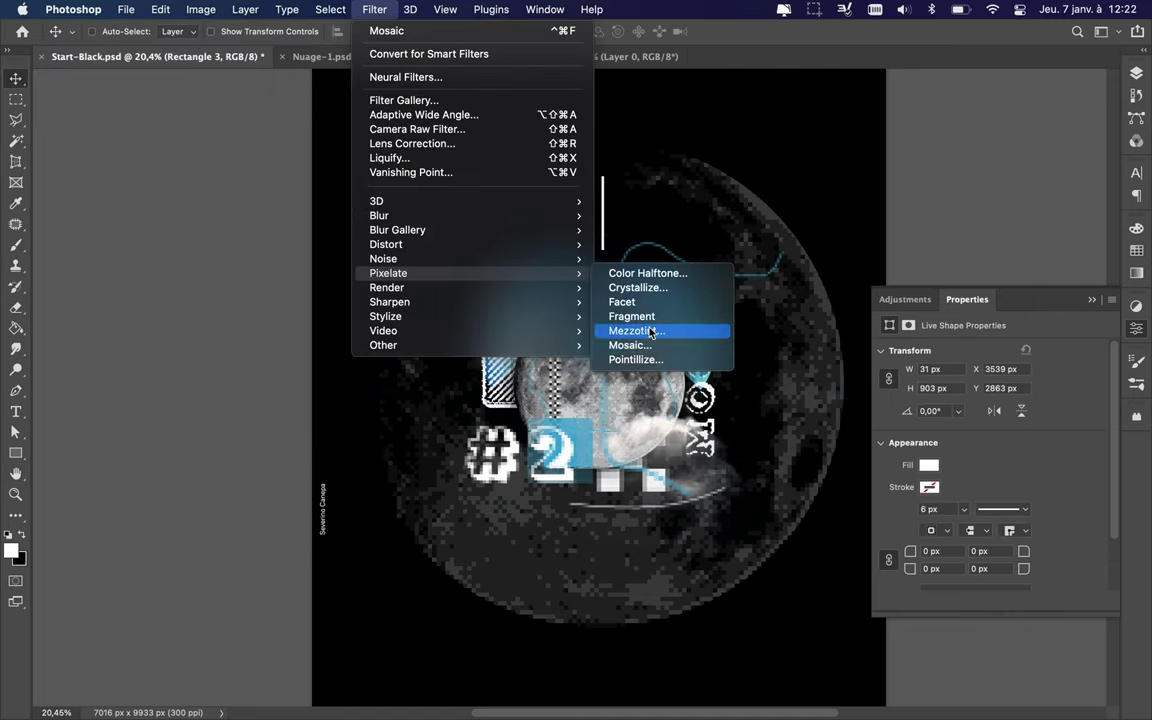
left_click(640, 362)
key("Return")
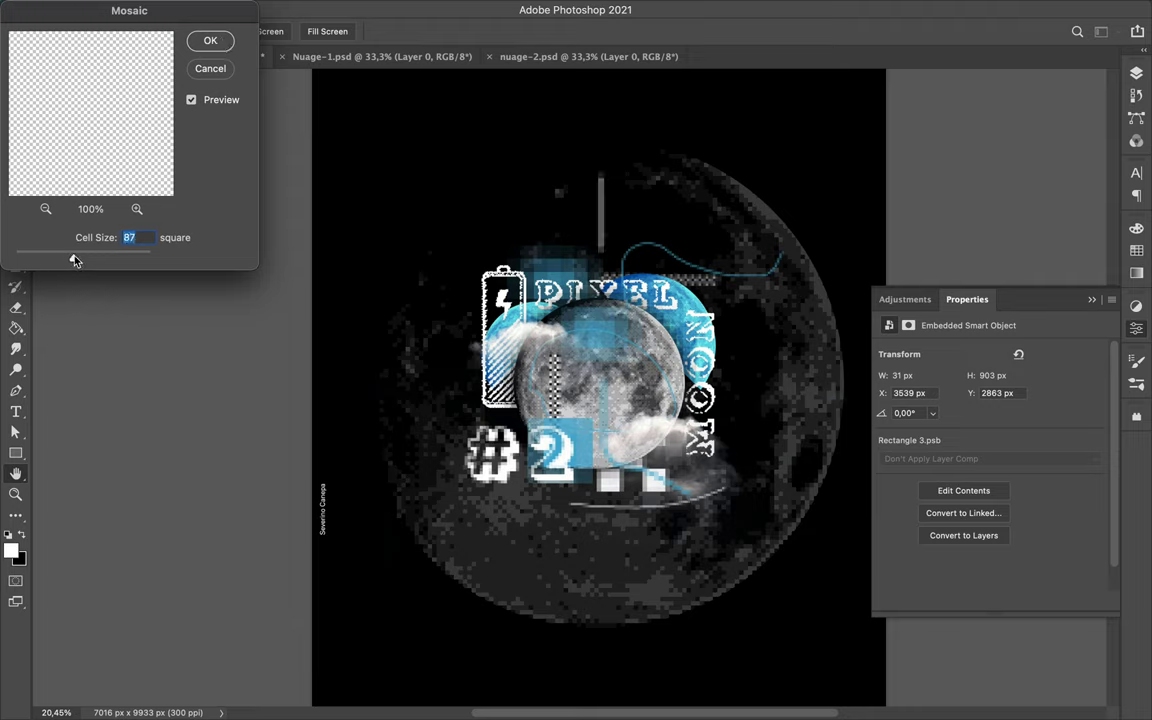
key("Return")
Place a rotated copy of the pixelated bar under the #2 and start a text line there
left_click_drag(450, 586, 487, 503)
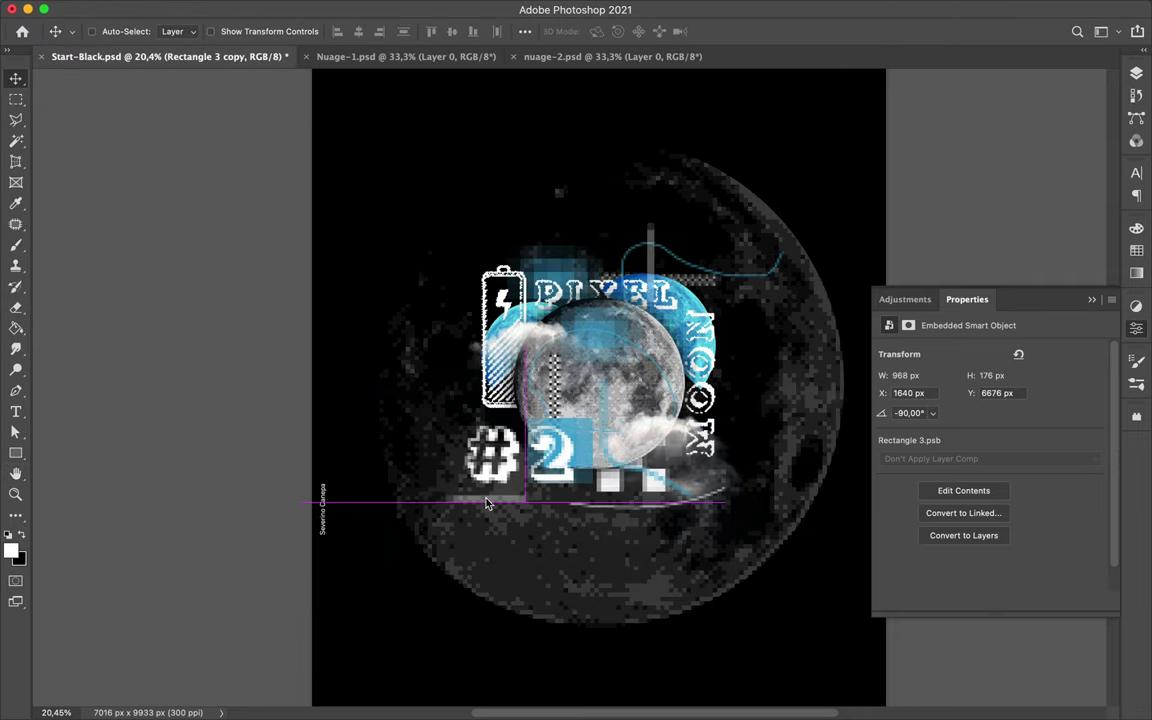
key("t")
left_click(500, 528)
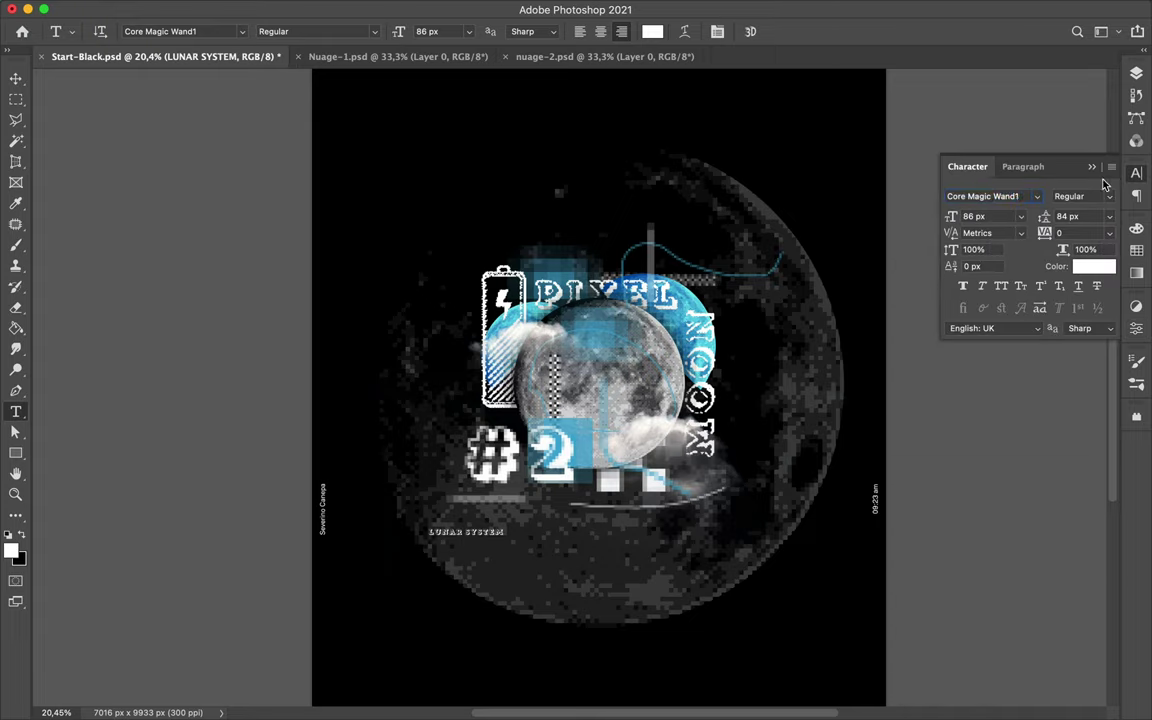
Enlarge the LUNAR SYSTEM text beneath the #2 and colour it blue from Swatches
key("ctrl+t")
left_click_drag(504, 537, 722, 530)
key("Return")
left_click(1136, 250)
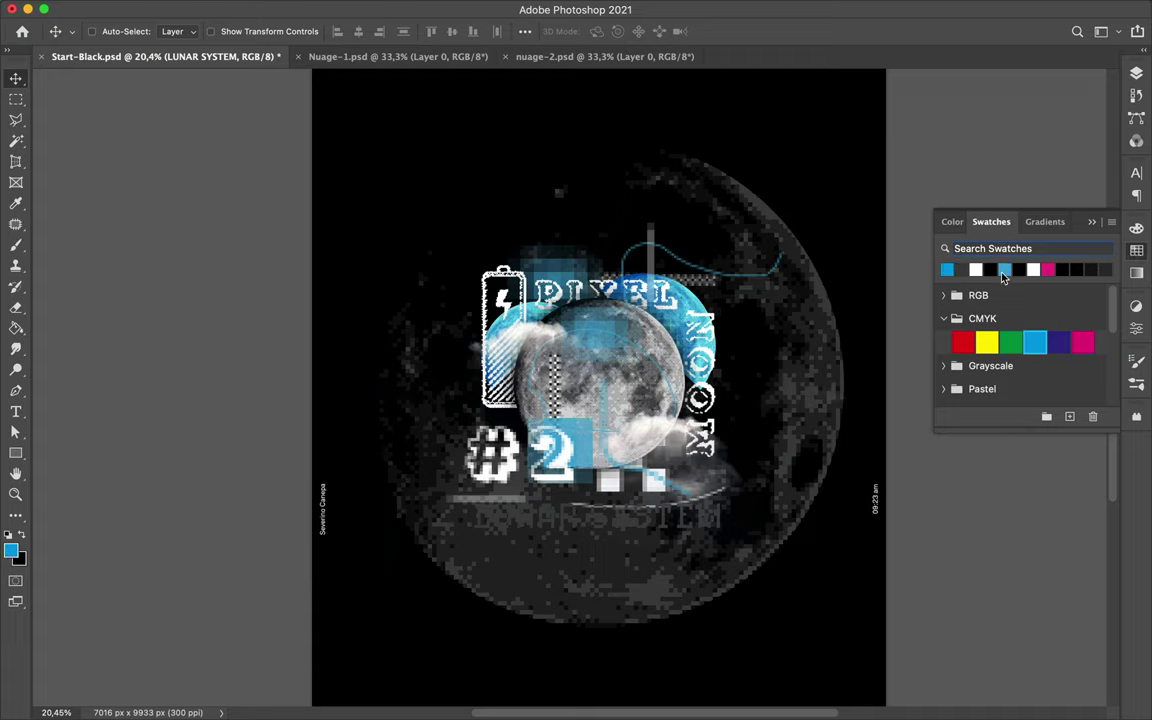
Add an upside-down copy of LUNAR SYSTEM, lower its layer, and draw a thin white bar
key("ctrl+j")
key("ctrl+t")
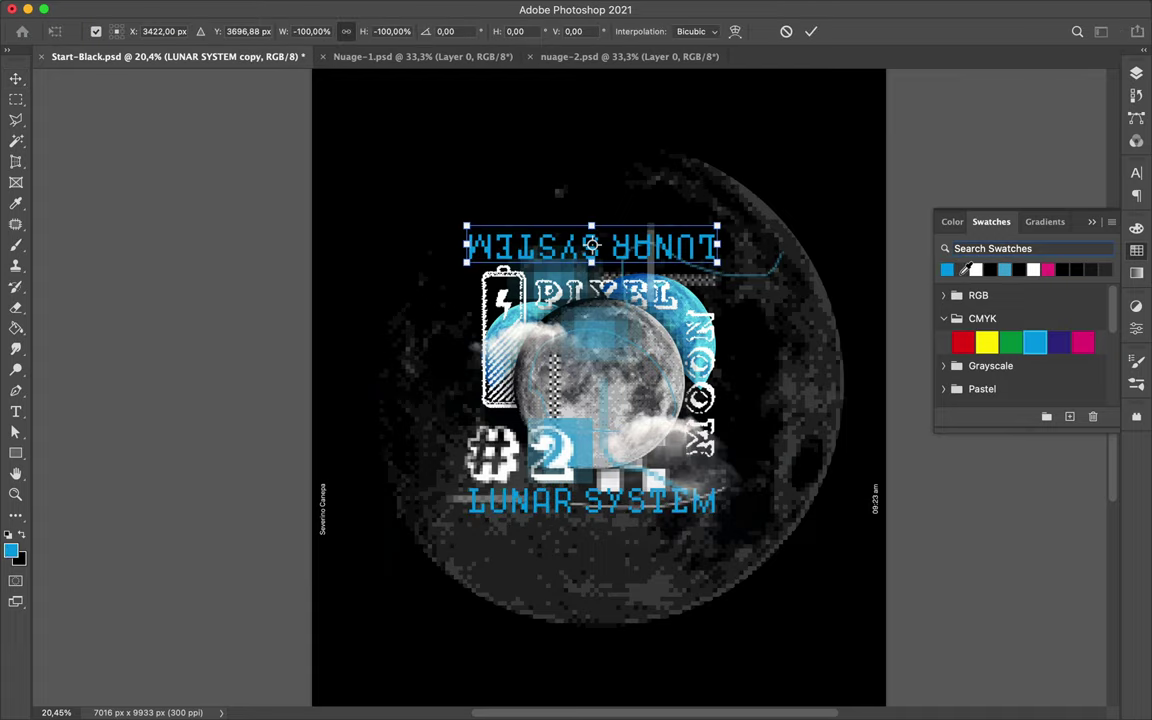
key("Return")
left_click(1136, 73)
mouse_move(991, 355)
left_mouse_down()
mouse_move(1040, 547)
mouse_move(990, 605)
left_mouse_up()
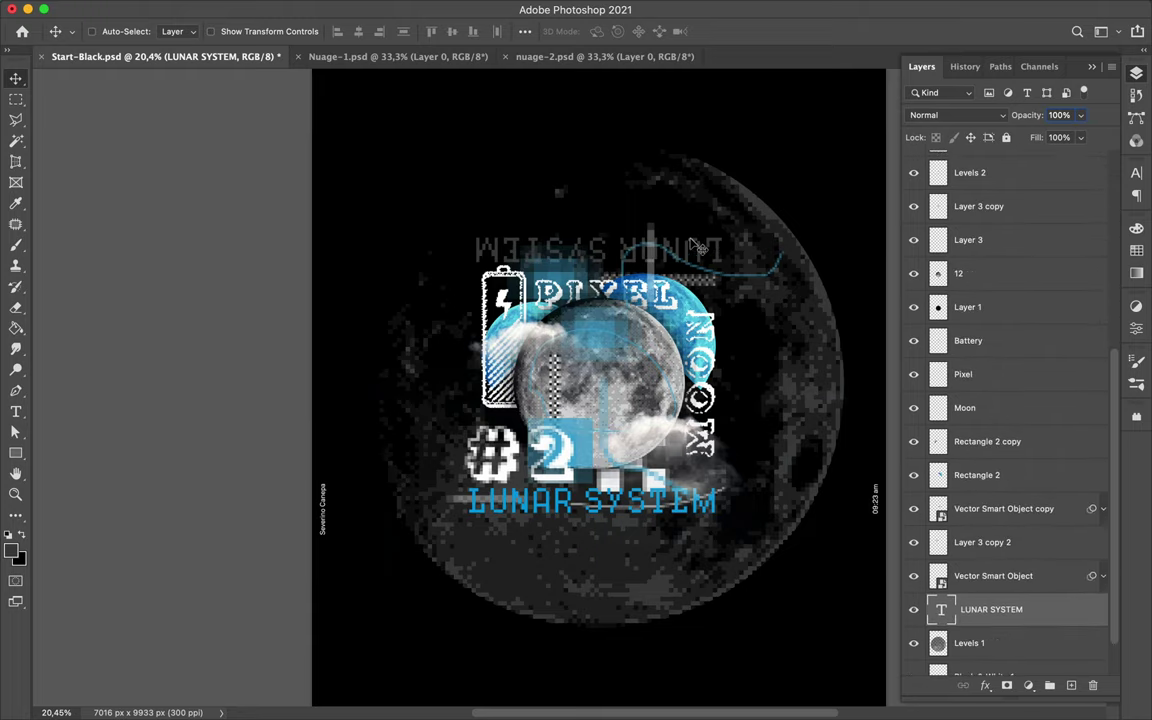
key("u")
left_click_drag(460, 305, 466, 460)
Pixelate the thin rectangle with Mosaic cell size 117, resize it, and copy it up and right
key("v")
left_click(1136, 249)
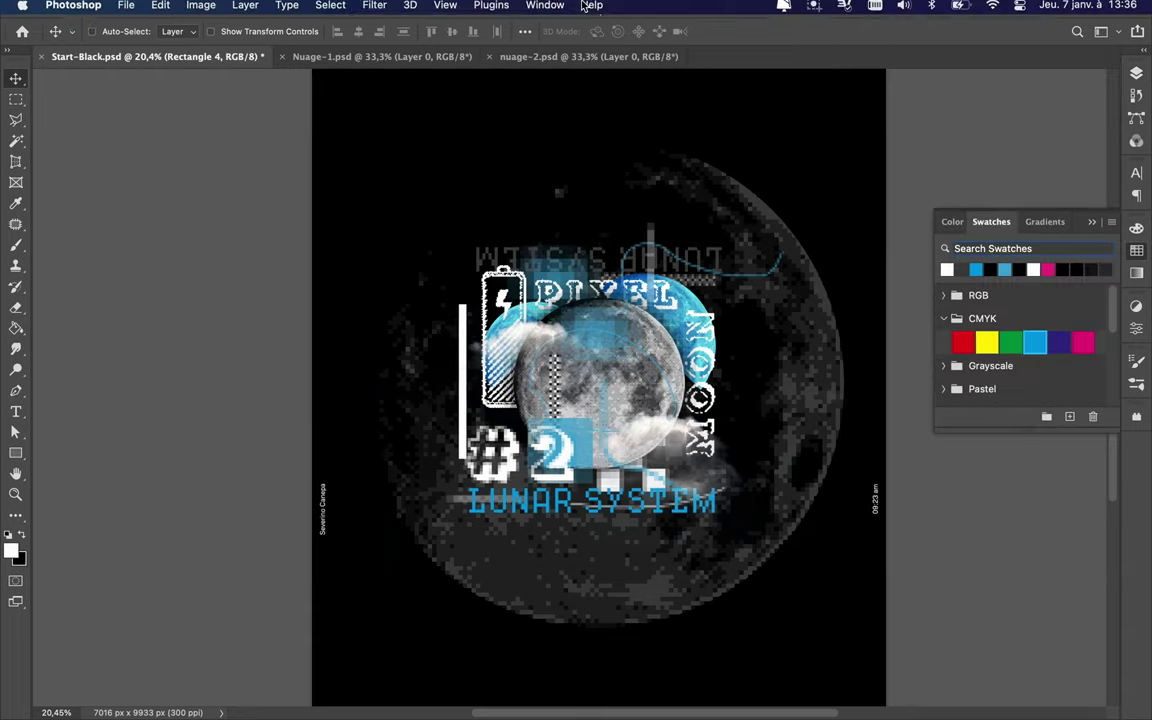
left_click(374, 5)
left_click(704, 332)
left_click(576, 303)
left_click_drag(72, 257, 95, 260)
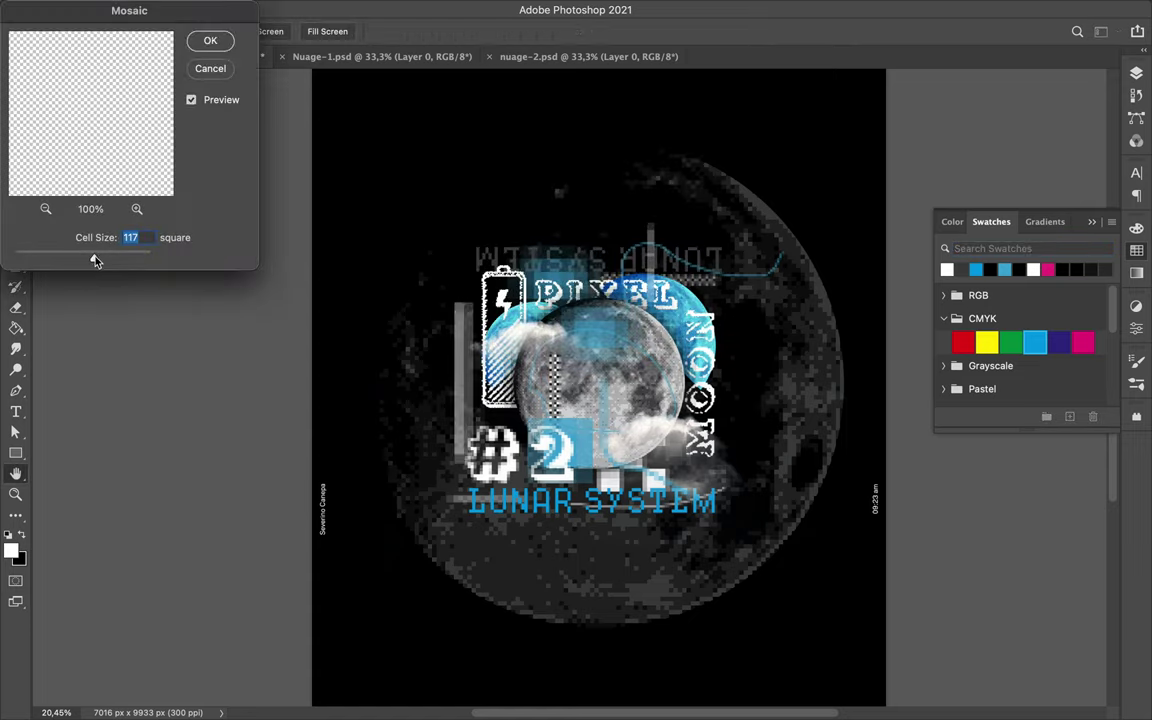
key("Return")
key("ctrl+t")
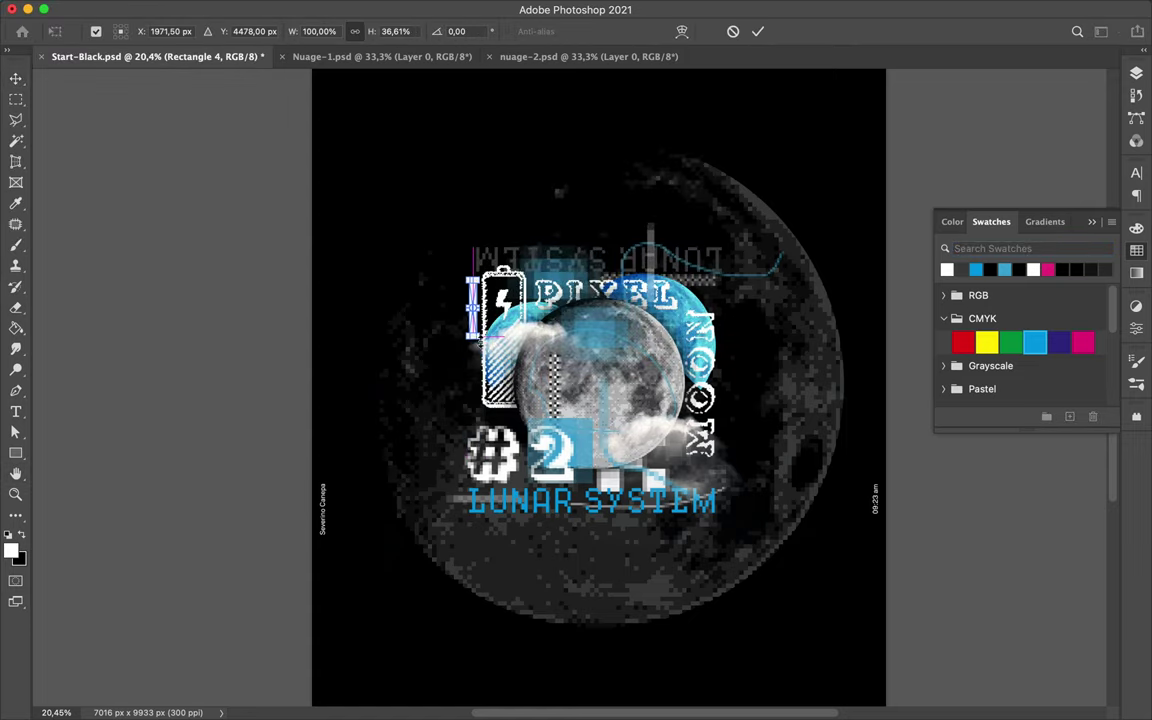
key("Return")
mouse_move(471, 318)
left_mouse_down()
mouse_move(662, 238)
mouse_move(537, 540)
mouse_move(686, 437)
left_mouse_up()
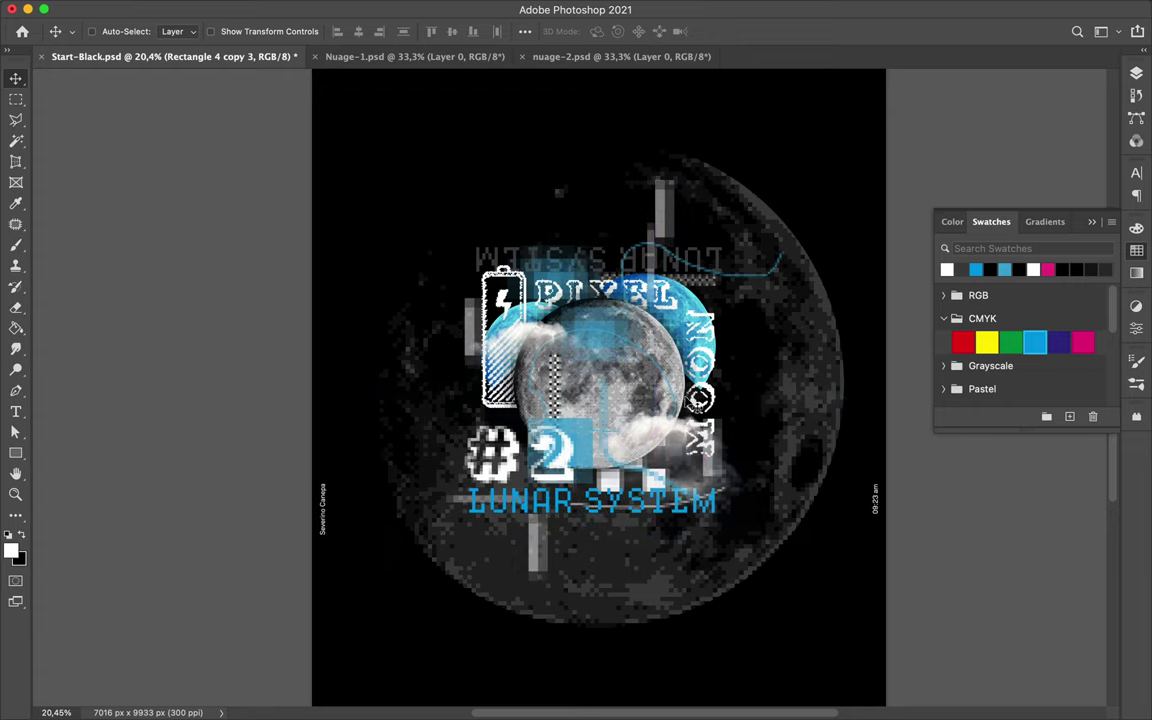
Draw an L-shaped bracket path beside the #2 with the Pen tool
key("p")
left_click(439, 437)
left_click(439, 519)
left_click(478, 519)
left_click(239, 31)
left_click(294, 31)
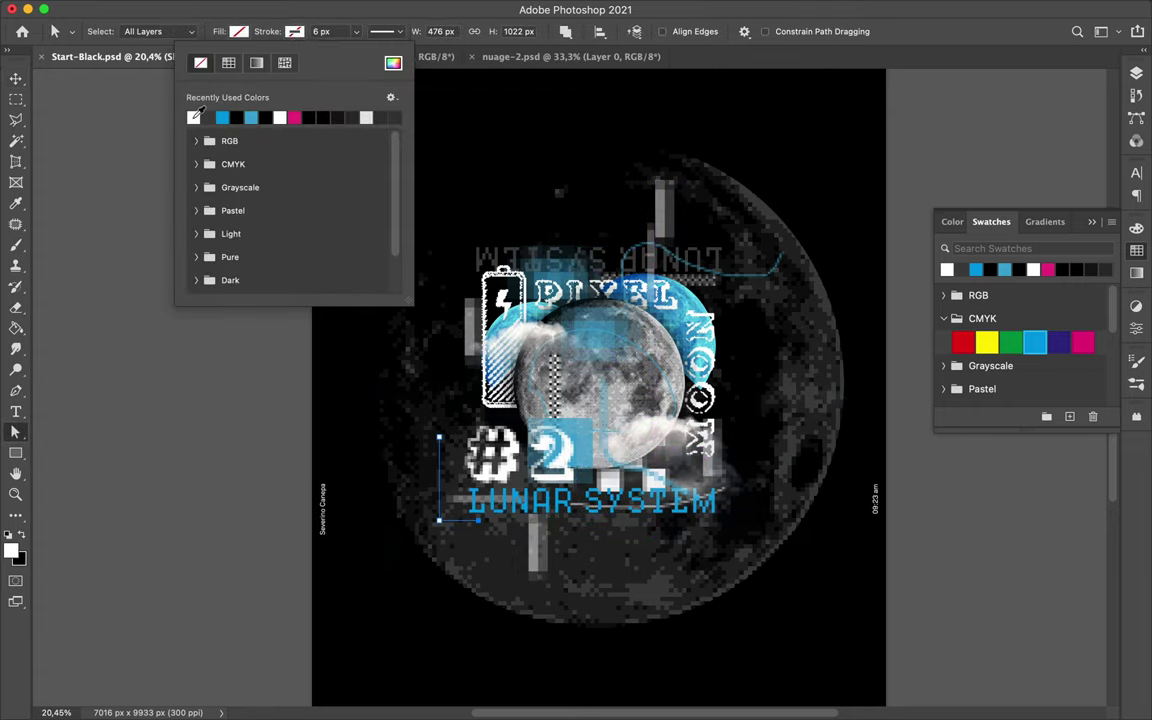
Make the bracket's stroke white and pixelate it with the Mosaic filter
left_click(279, 117)
key("v")
left_click(374, 9)
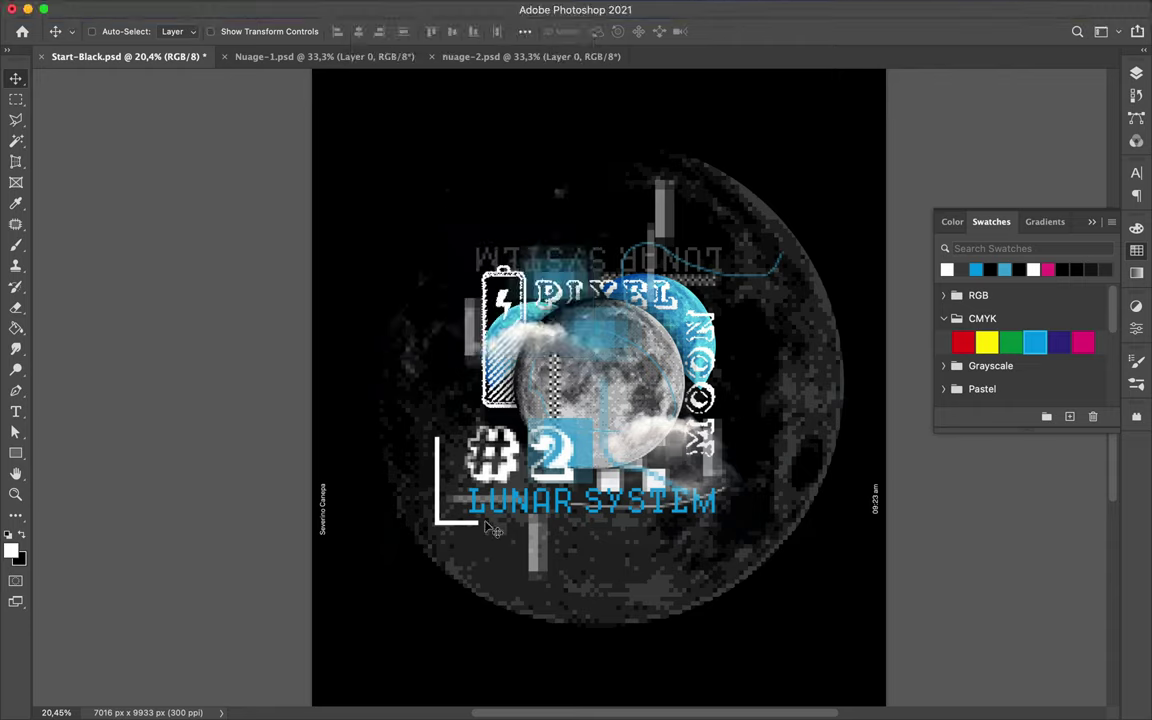
left_click(374, 9)
left_click(630, 345)
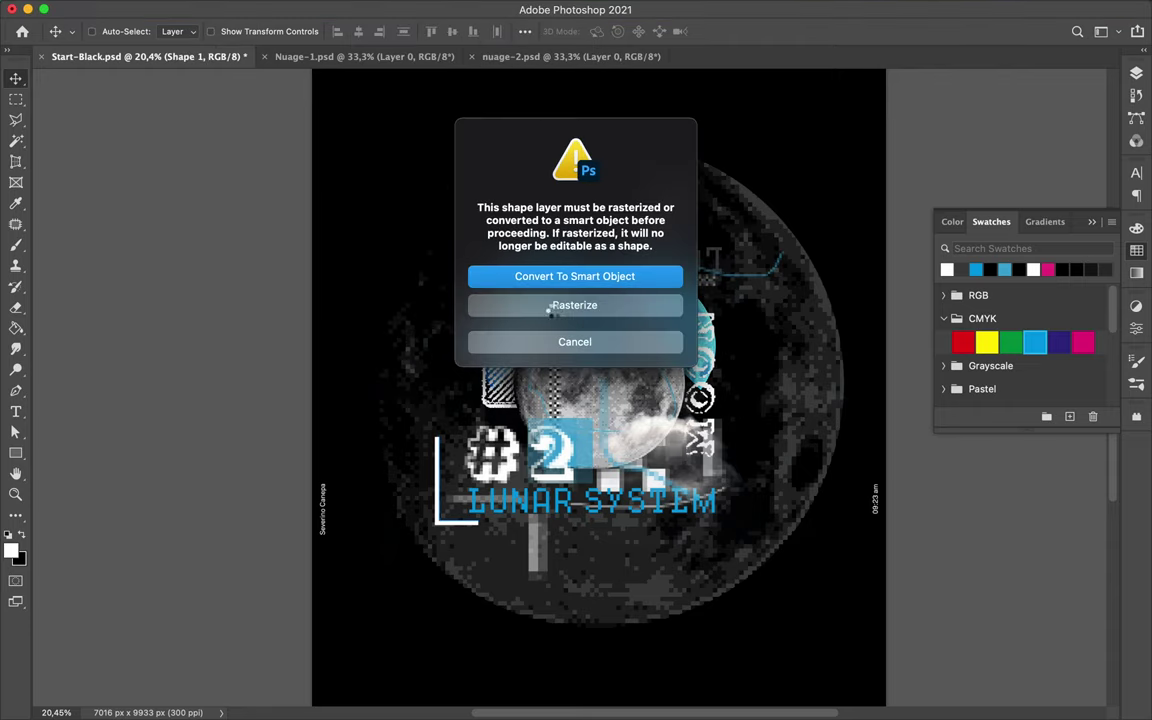
left_click(550, 306)
key("Return")
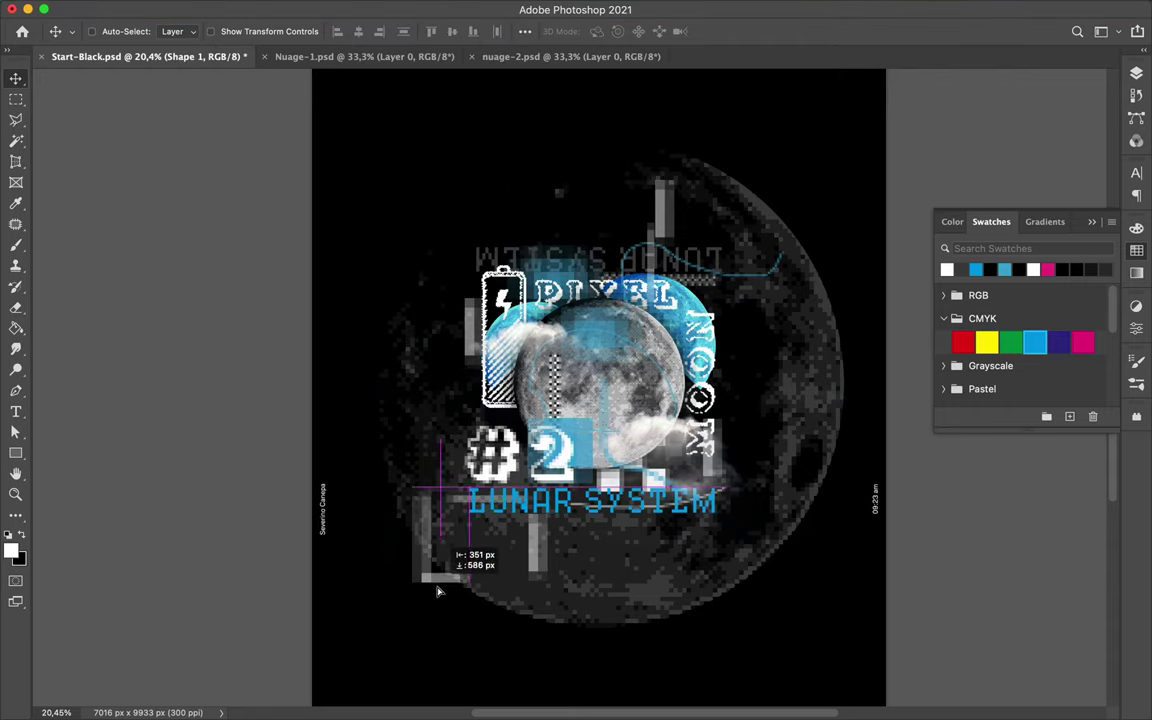
Place the pixelated bracket lower left, rotate a copy about 45°, and put another copy top right
left_click_drag(460, 535, 735, 190)
key("ctrl+t")
mouse_move(790, 275)
left_mouse_down()
mouse_move(800, 200)
mouse_move(726, 566)
mouse_move(745, 200)
left_mouse_up()
key("Return")
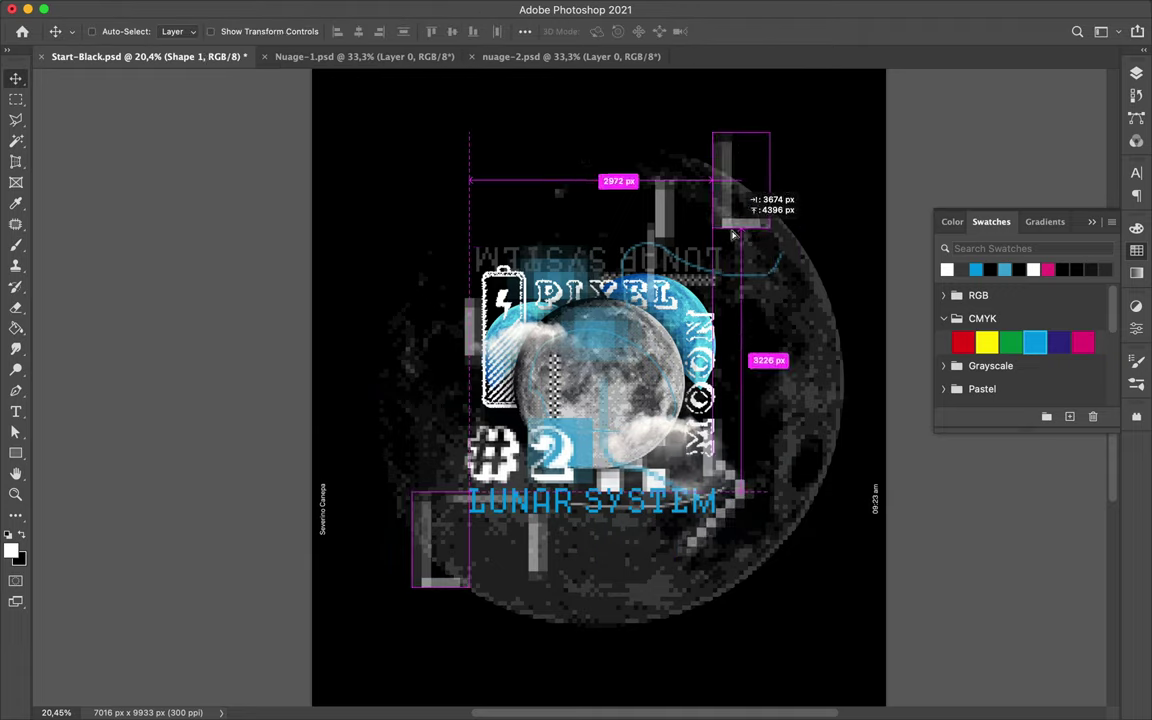
key("ctrl+t")
key("Return")
left_click_drag(789, 293, 783, 313)
Paint a white brush arc at the top left on a new layer
key("b")
key("F7")
left_click(1068, 684)
right_click(421, 346)
key("Return")
left_click_drag(502, 185, 434, 312)
Pixelate the arc with a smaller Mosaic cell size, then rotate and reposition it top left
key("v")
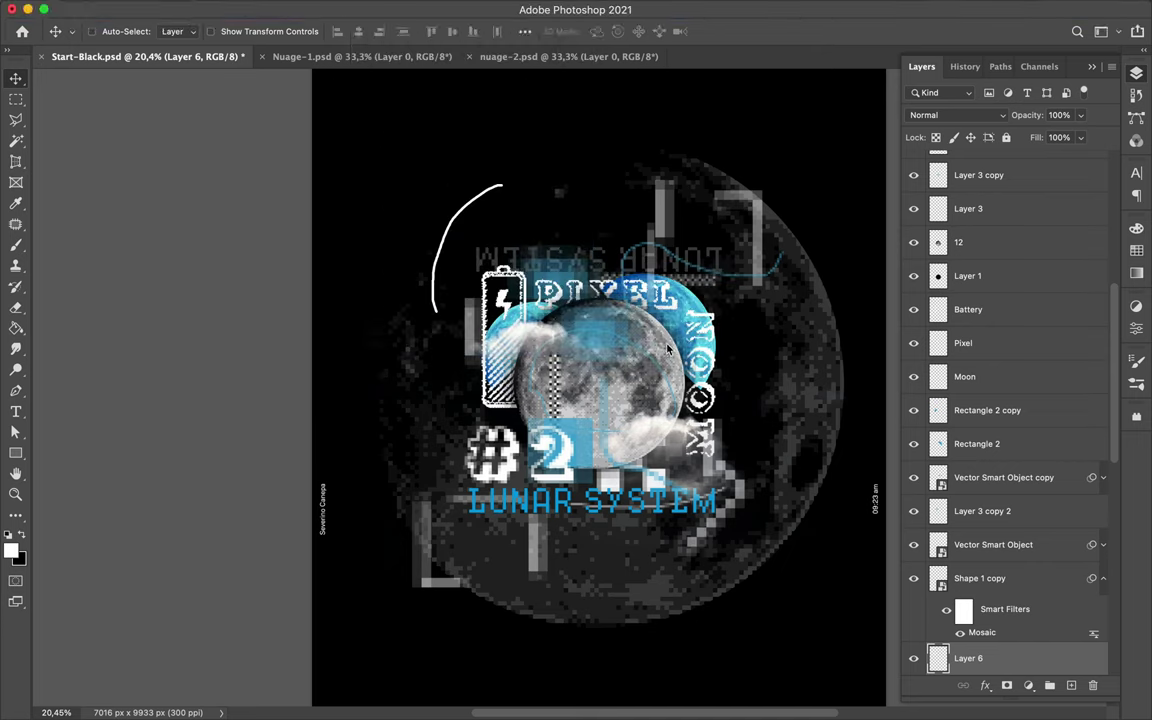
key("ctrl+alt+f")
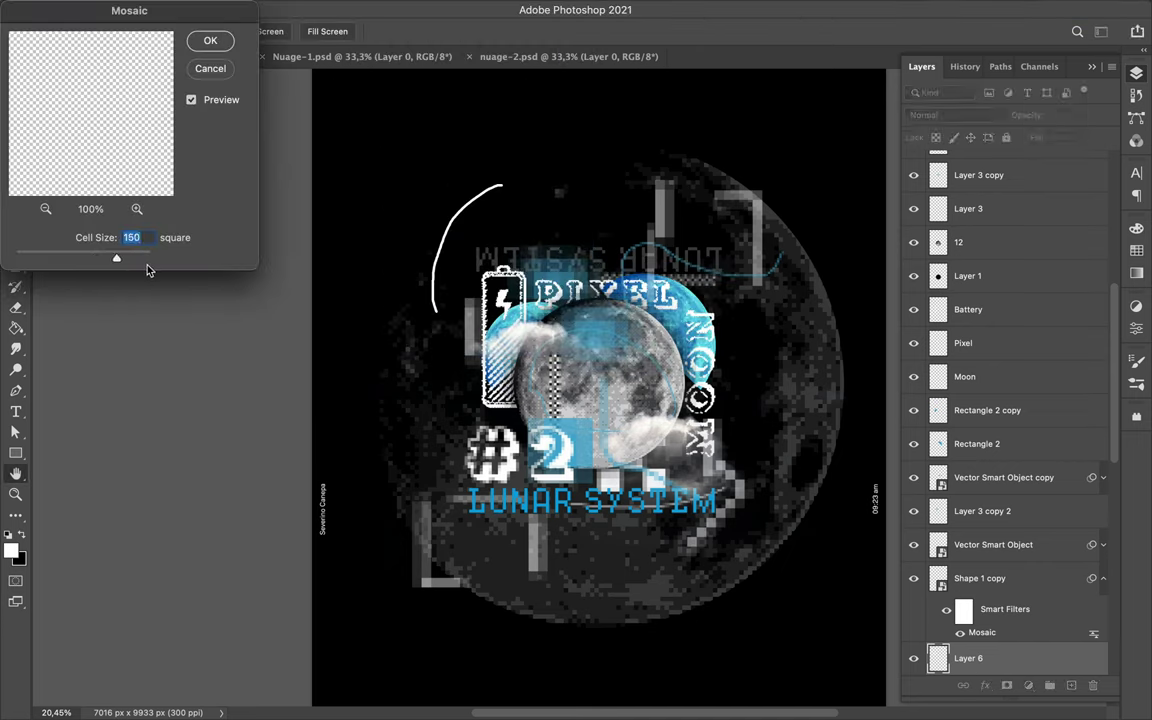
left_click_drag(116, 257, 60, 260)
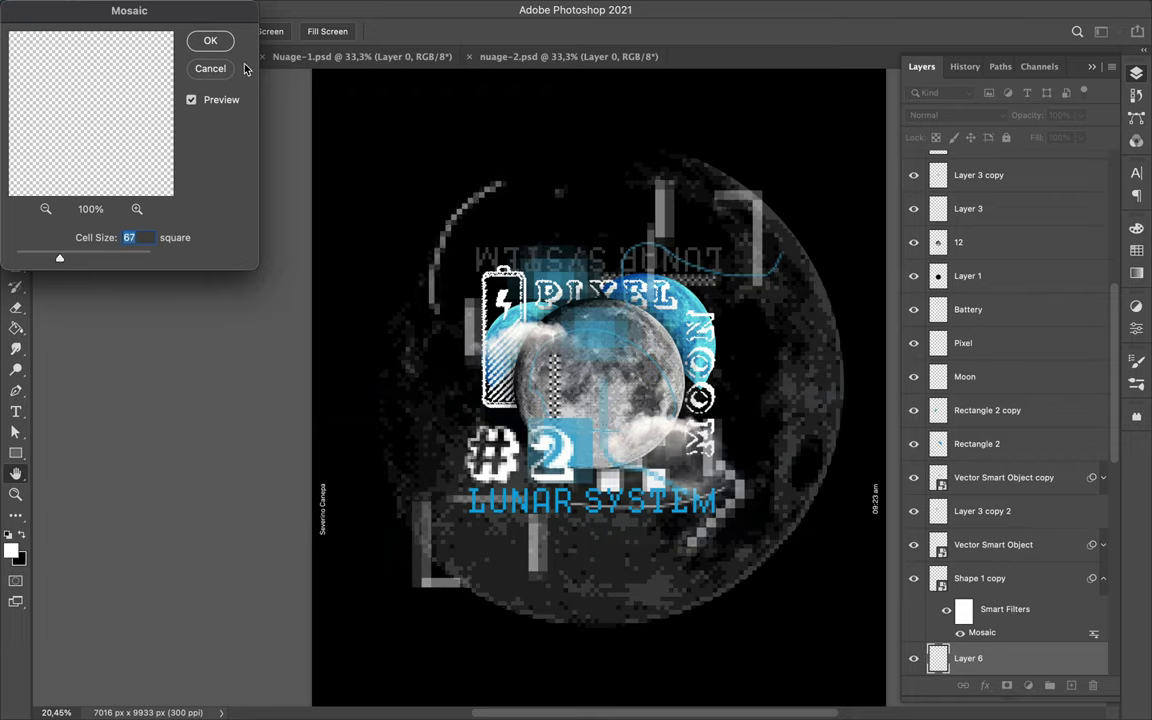
left_click(210, 40)
key("ctrl+t")
left_click_drag(529, 183, 545, 215)
key("Return")
left_click_drag(470, 205, 472, 230)
Paint white dots on a new layer and mosaic them into small square stars
key("ctrl+shift+alt+n")
key("b")
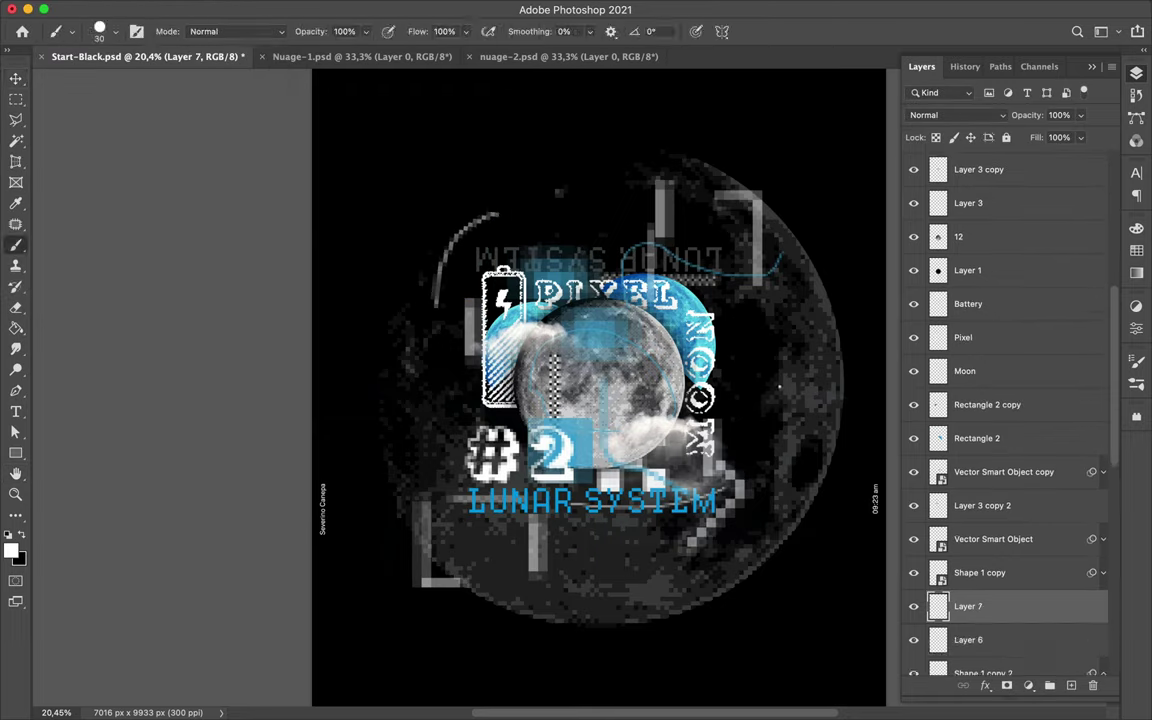
scroll(572, 174, "down", 3)
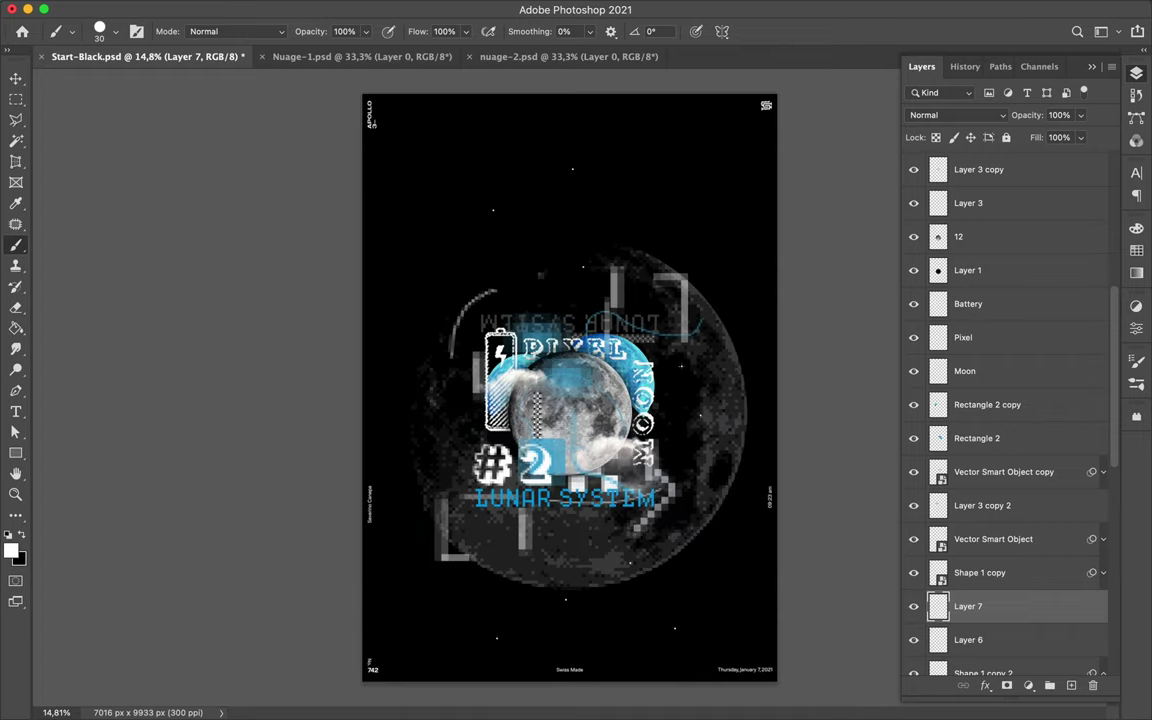
key("v")
scroll(558, 202, "up", 5)
left_click(489, 8)
left_click(630, 350)
left_click_drag(59, 258, 47, 259)
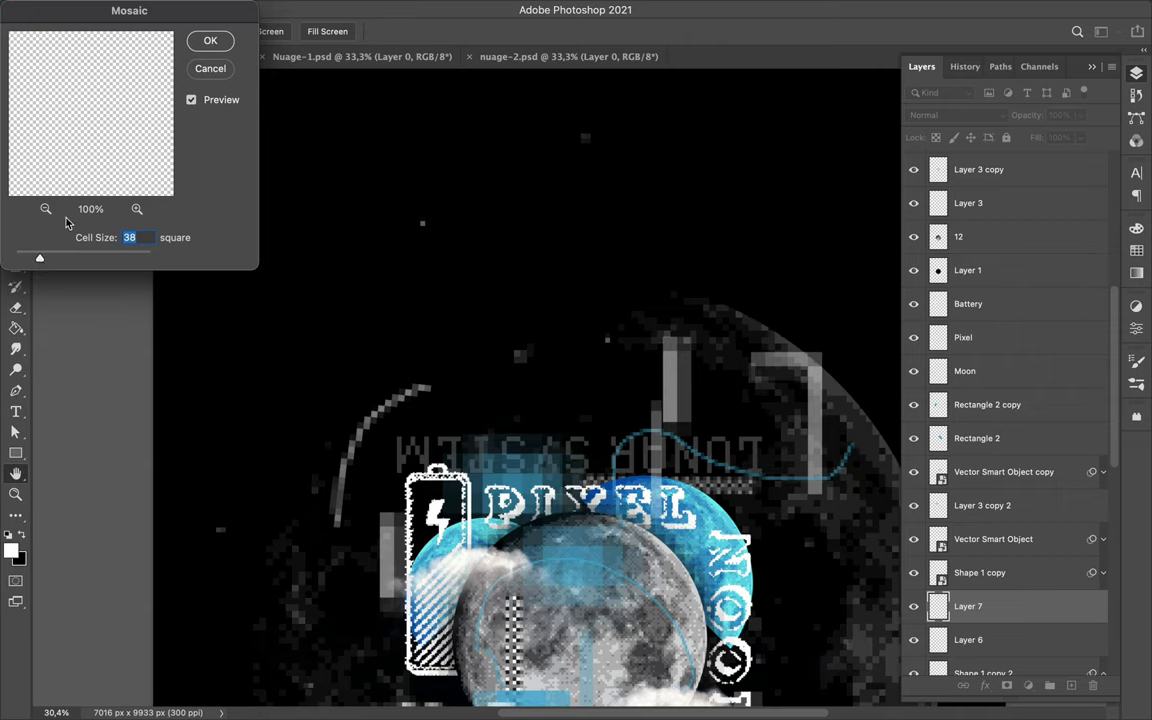
key("Return")
Brush a second set of white star dots and apply Mosaic to them
scroll(600, 400, "down", 3)
key("b")
right_click(630, 357)
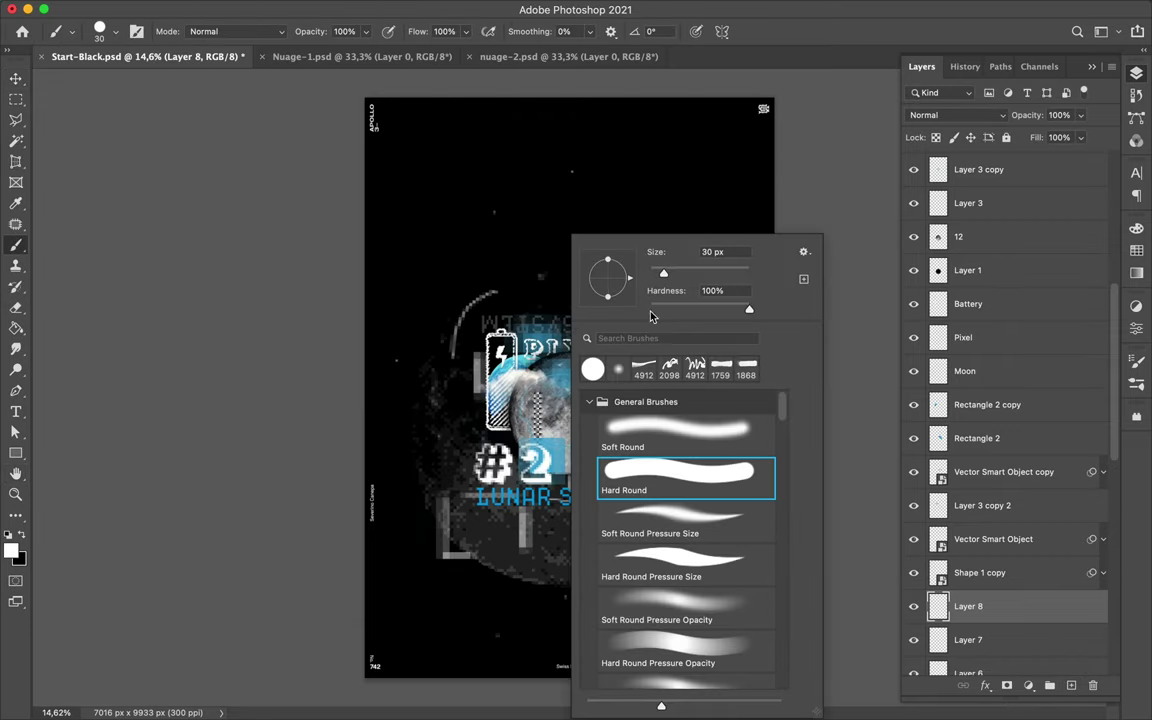
key("Escape")
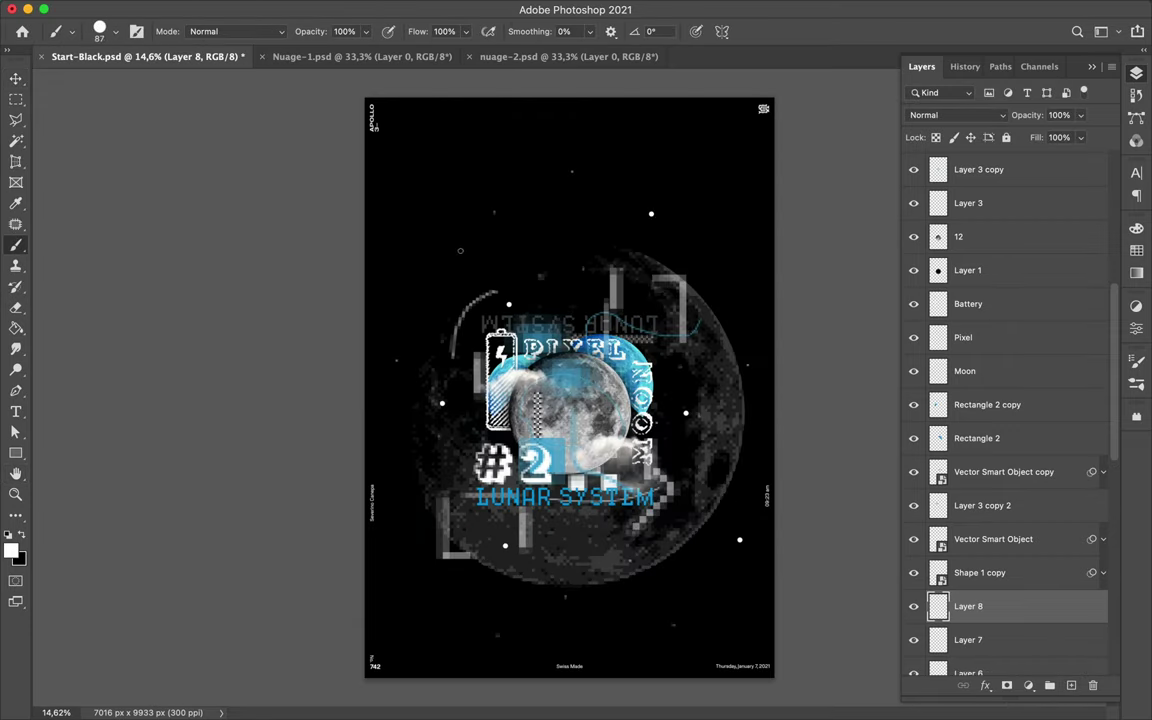
left_click(375, 8)
left_click(585, 316)
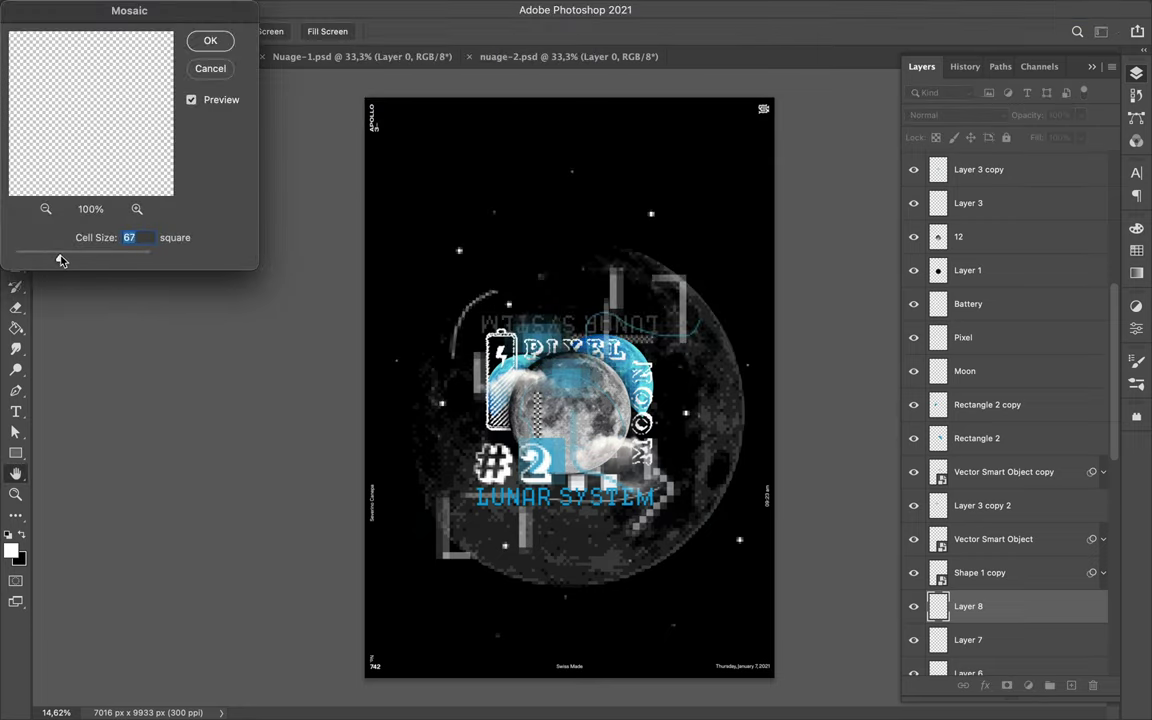
left_click(210, 40)
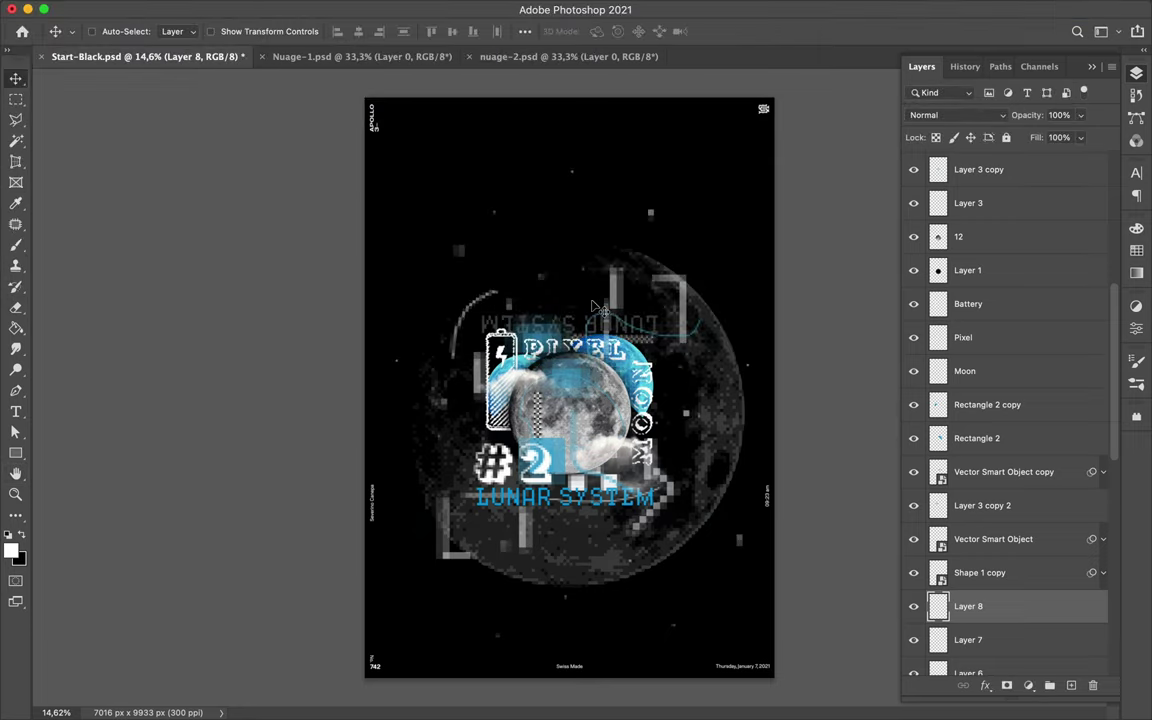
scroll(636, 468, "up", 3)
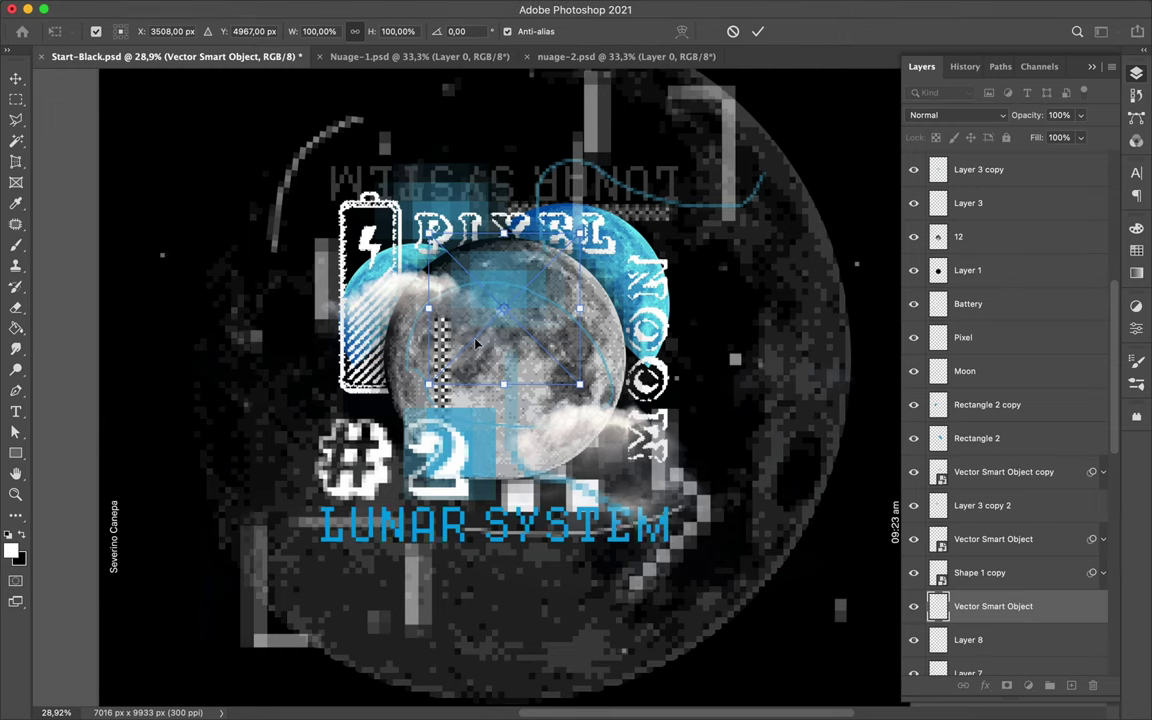
Paste the crosshair, pixelate it with Mosaic, and place its layer just under #2
key("super+v")
left_click(375, 8)
left_click(630, 345)
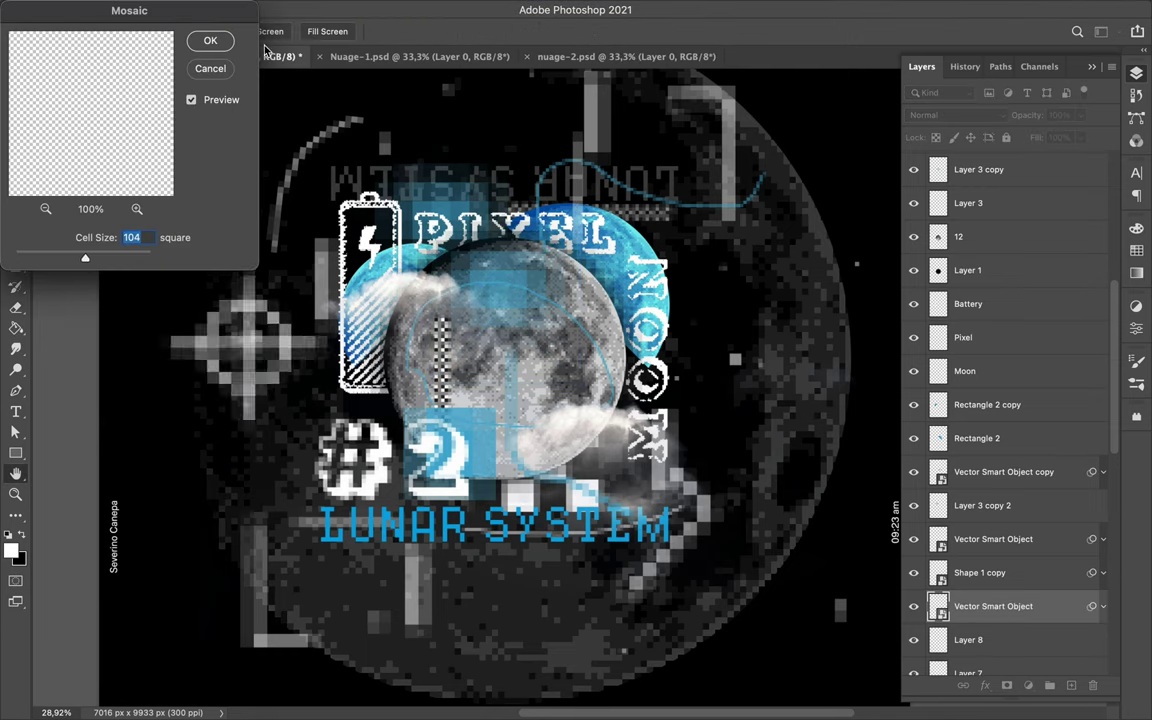
left_click(210, 40)
mouse_move(1035, 612)
left_mouse_down()
mouse_move(980, 337)
mouse_move(985, 205)
left_mouse_up()
left_click_drag(460, 390, 500, 427)
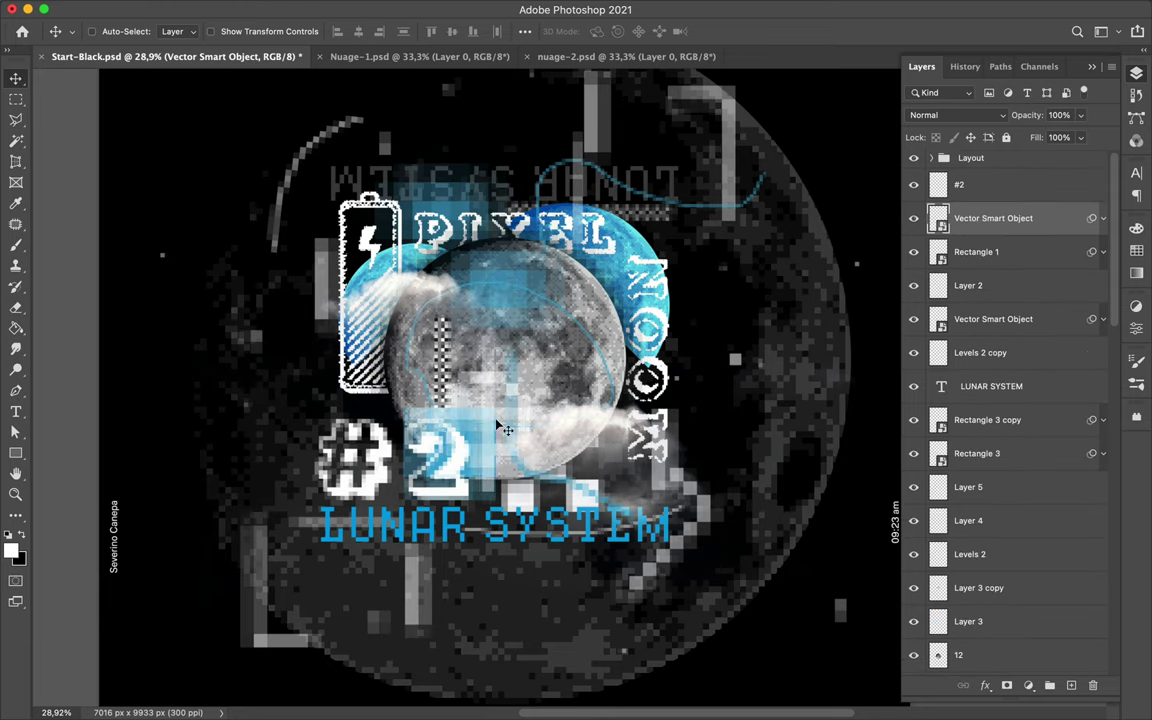
Duplicate the crosshair over the moon and nudge the central artwork slightly upward
key("super")
left_click_drag(567, 305, 378, 436)
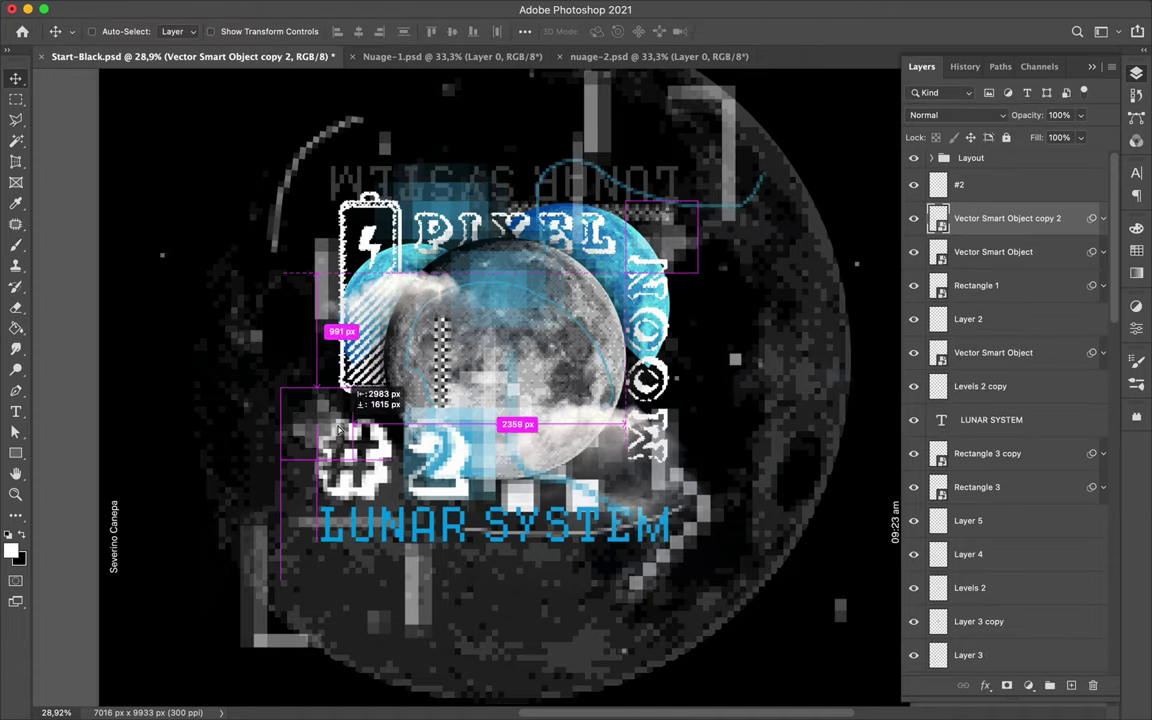
scroll(600, 430, "down", 4)
left_click_drag(620, 428, 624, 407)
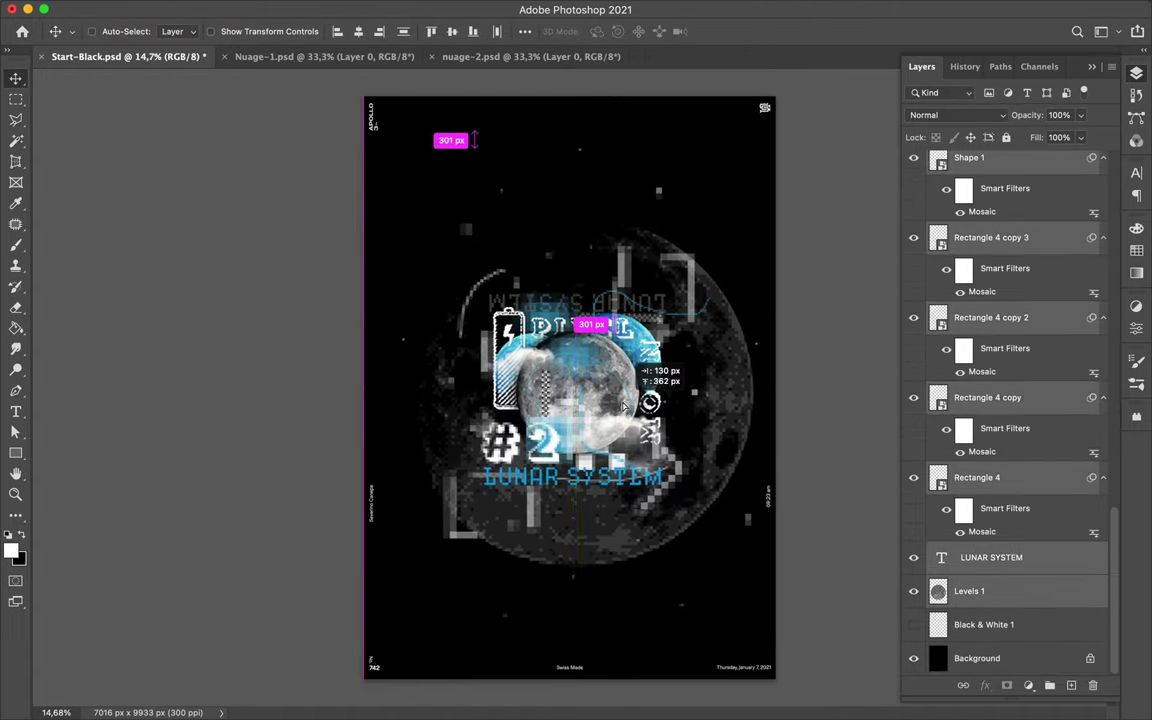
left_click_drag(607, 559, 607, 551)
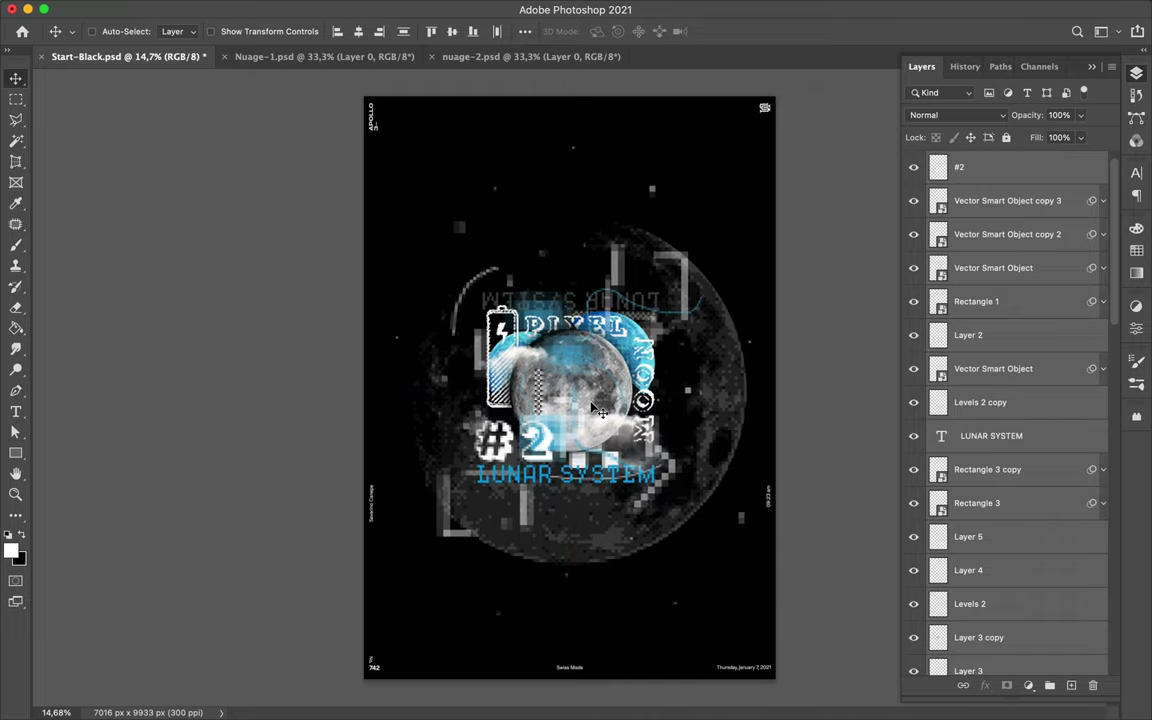
Cycle the screen mode to display only the poster on a black background
key("f")
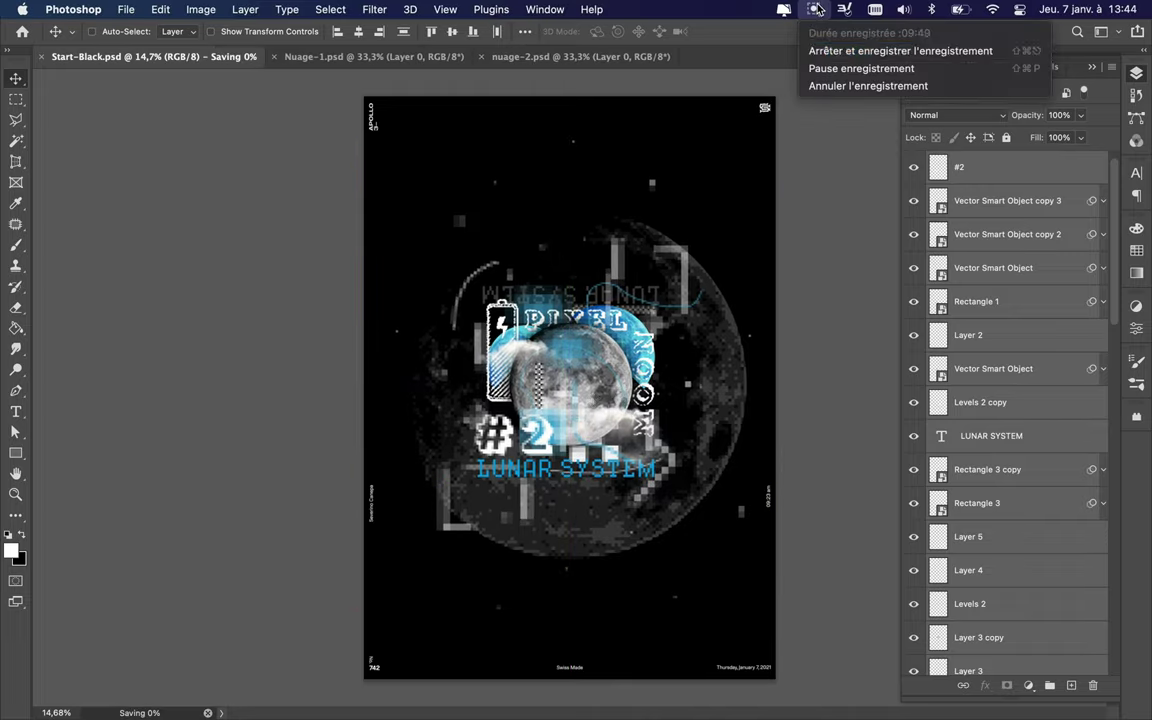
key("f")
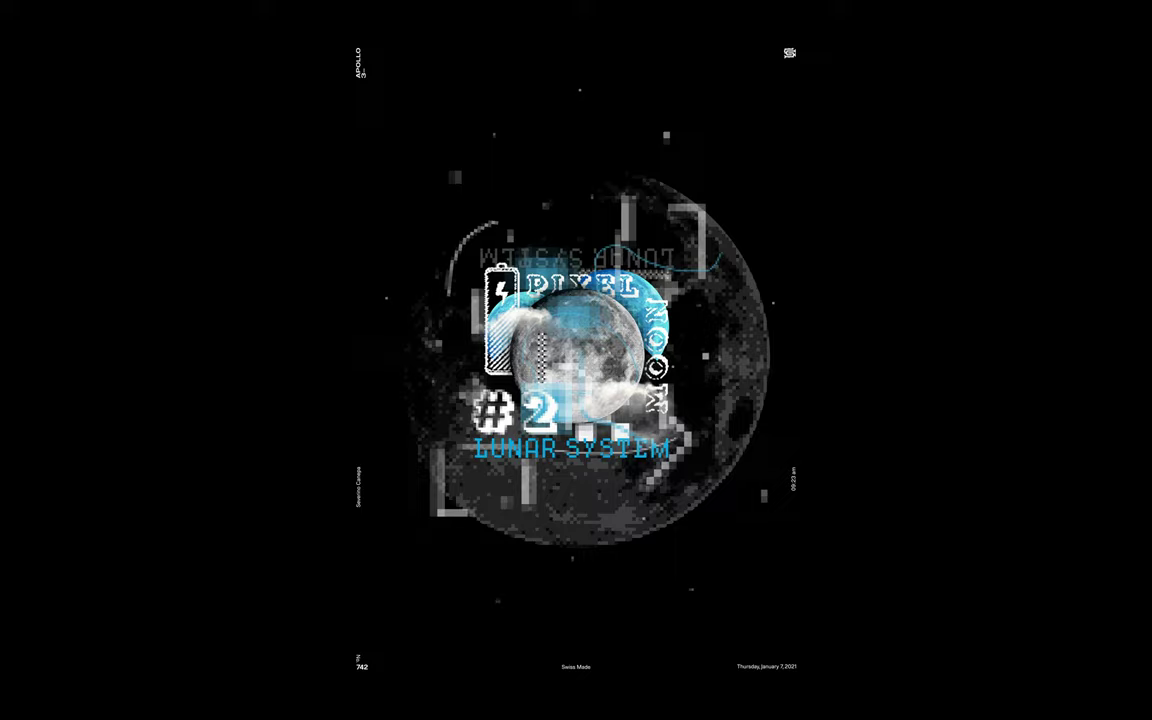